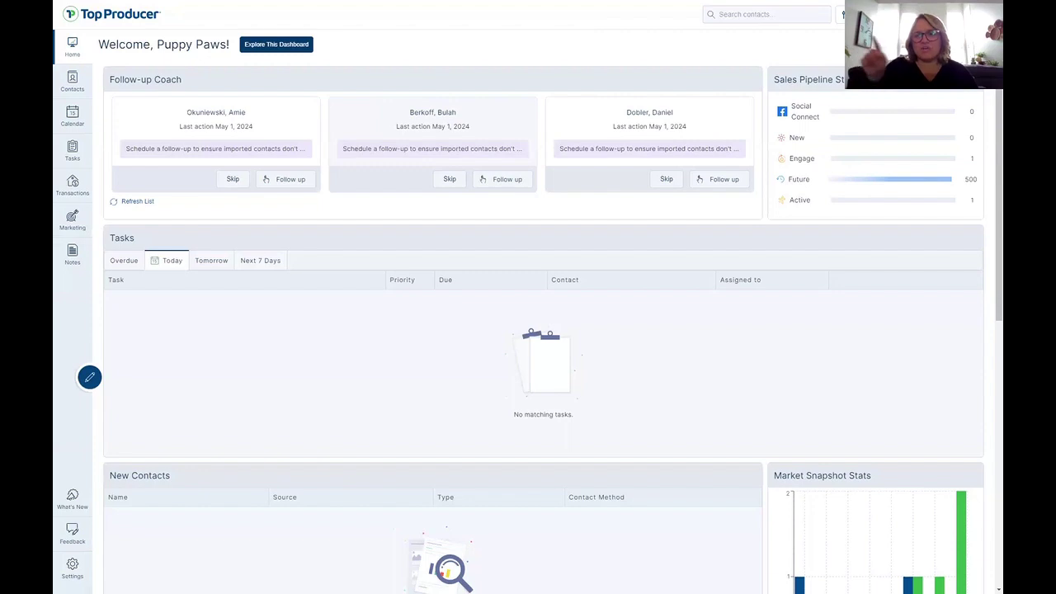
Open the account menu from the profile button at the top right of the dashboard.
{"action": "left_click", "coordinate": [974, 15]}
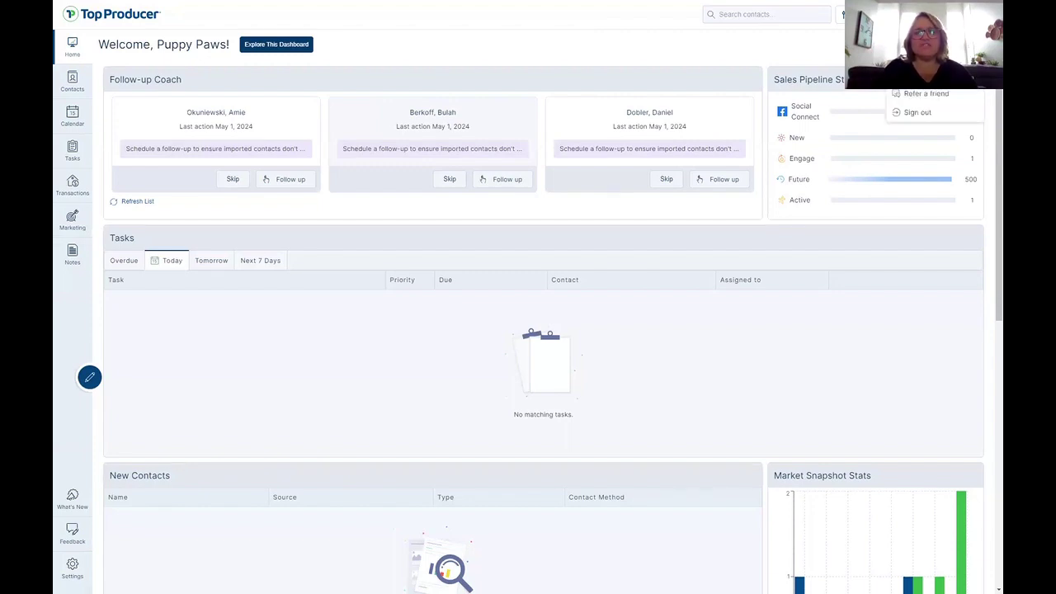
Go to Settings and display the My Information profile details.
{"action": "left_click", "coordinate": [922, 38]}
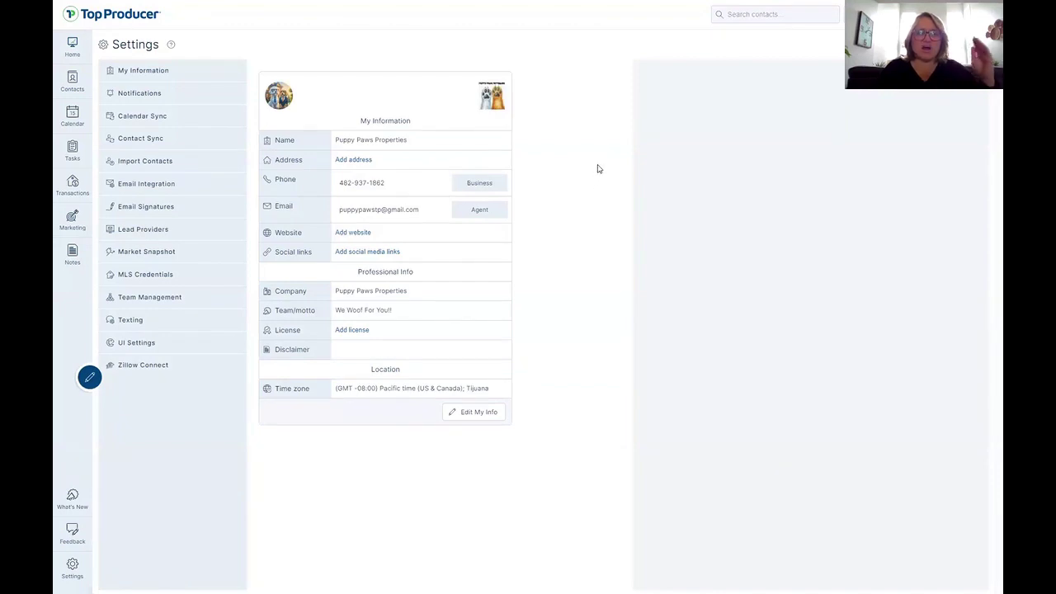
{"action": "left_click", "coordinate": [151, 71]}
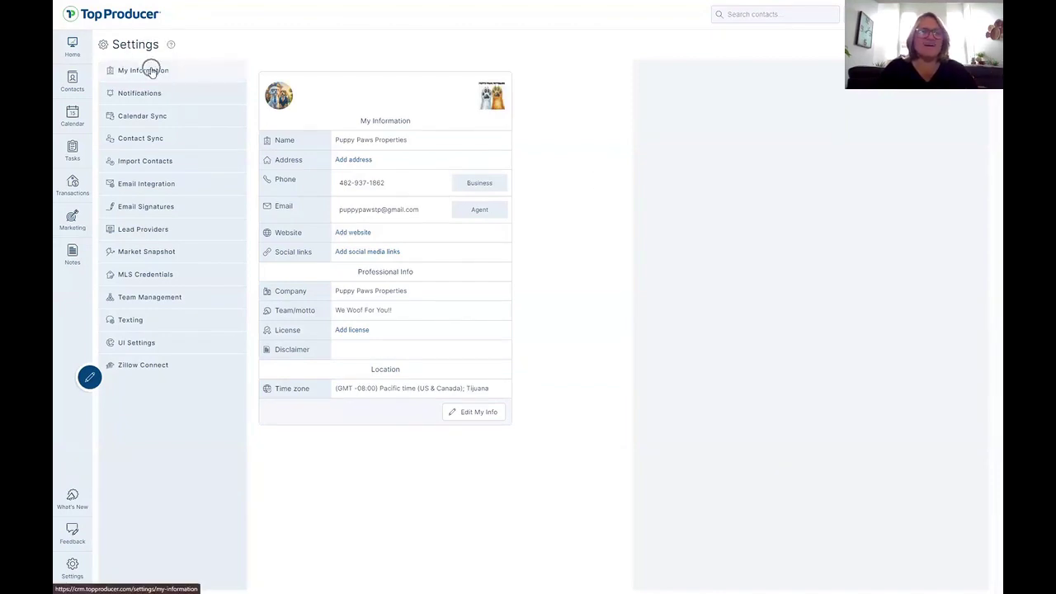
{"action": "key", "text": "ctrl"}
{"action": "key", "text": "ctrl"}
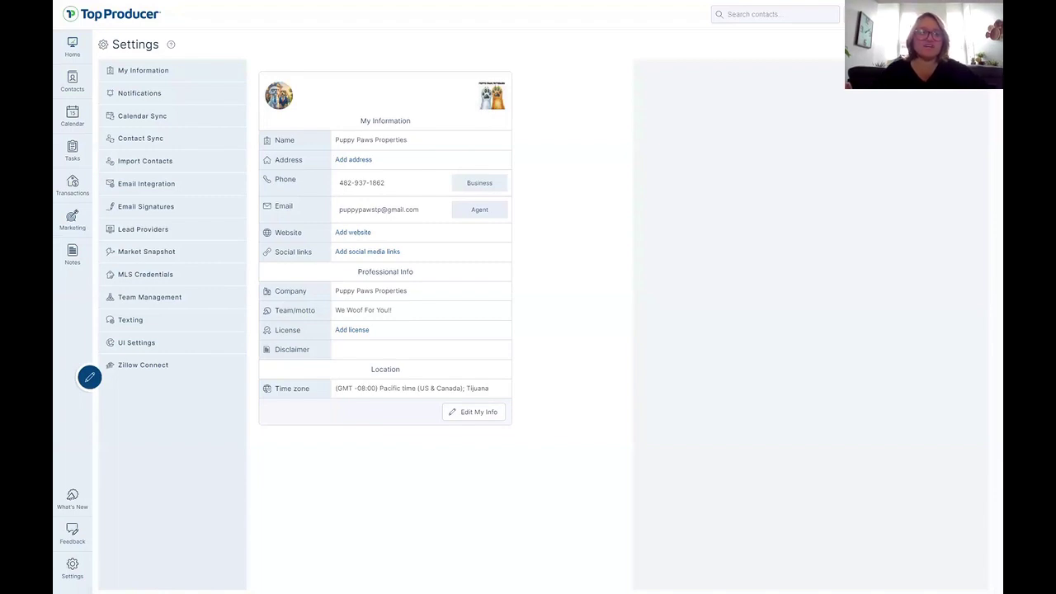
Review the Notifications Task Reminders and Lead Alerts options, then go to Calendar Sync.
{"action": "left_click", "coordinate": [162, 92]}
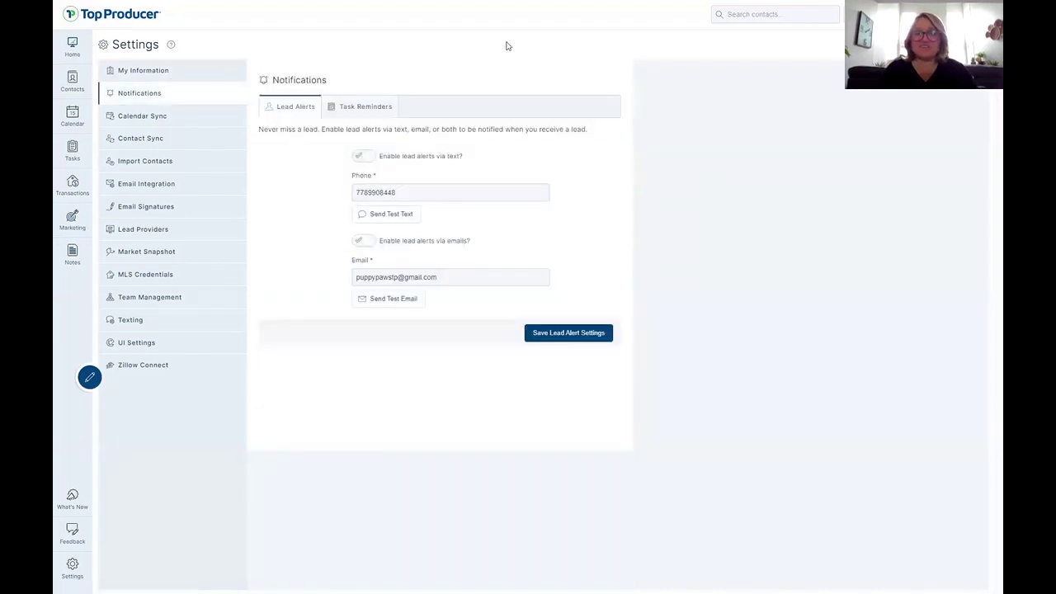
{"action": "left_click", "coordinate": [353, 114]}
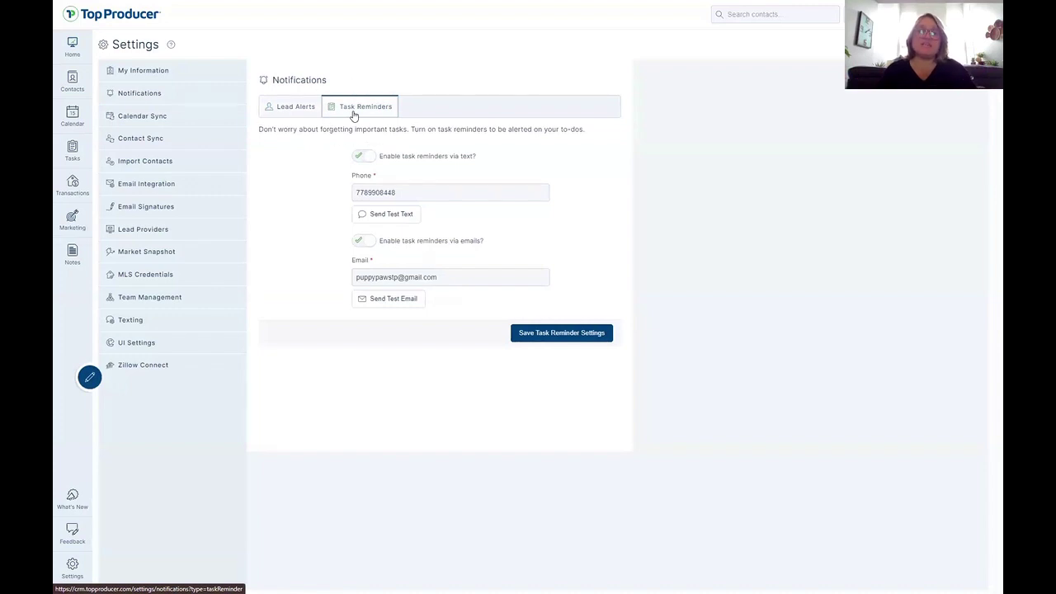
{"action": "left_click", "coordinate": [301, 112]}
{"action": "key", "text": "ctrl"}
{"action": "key", "text": "ctrl"}
{"action": "key", "text": "ctrl"}
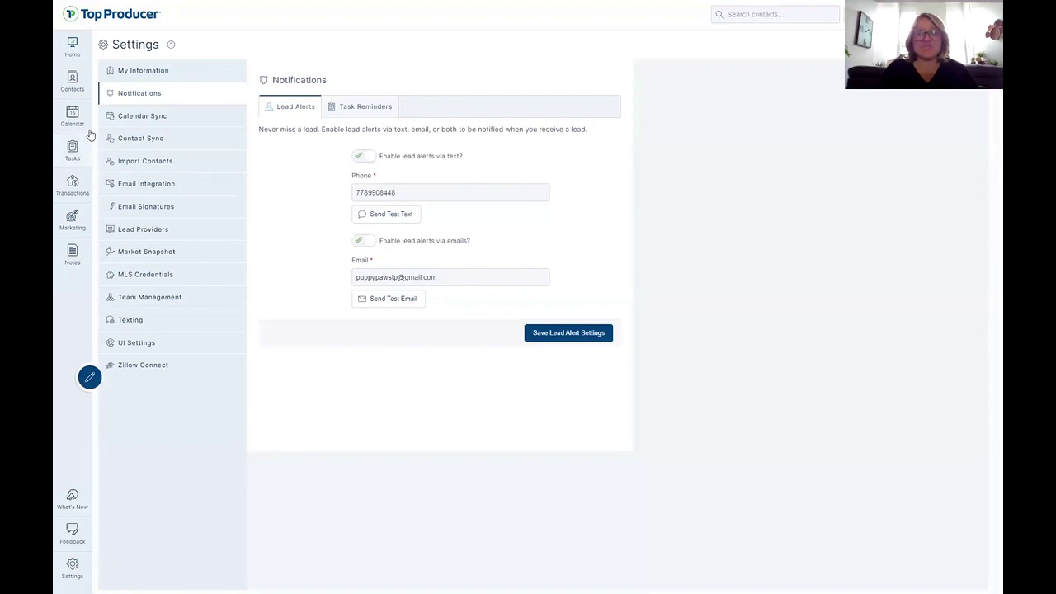
{"action": "left_click", "coordinate": [160, 120]}
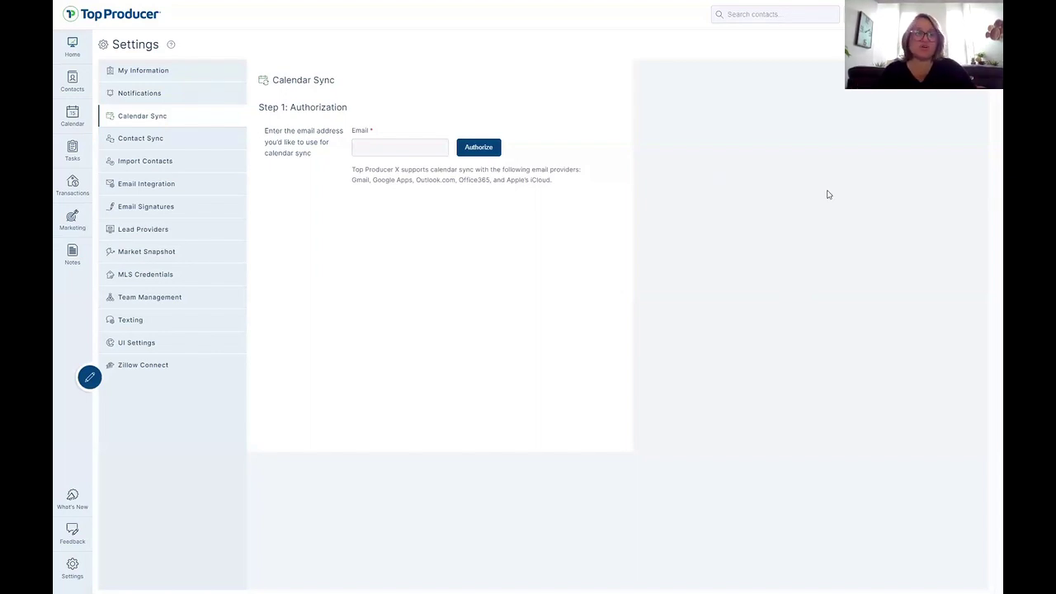
Submit the agent's Gmail address for calendar sync and choose that Google account.
{"action": "left_click", "coordinate": [359, 148]}
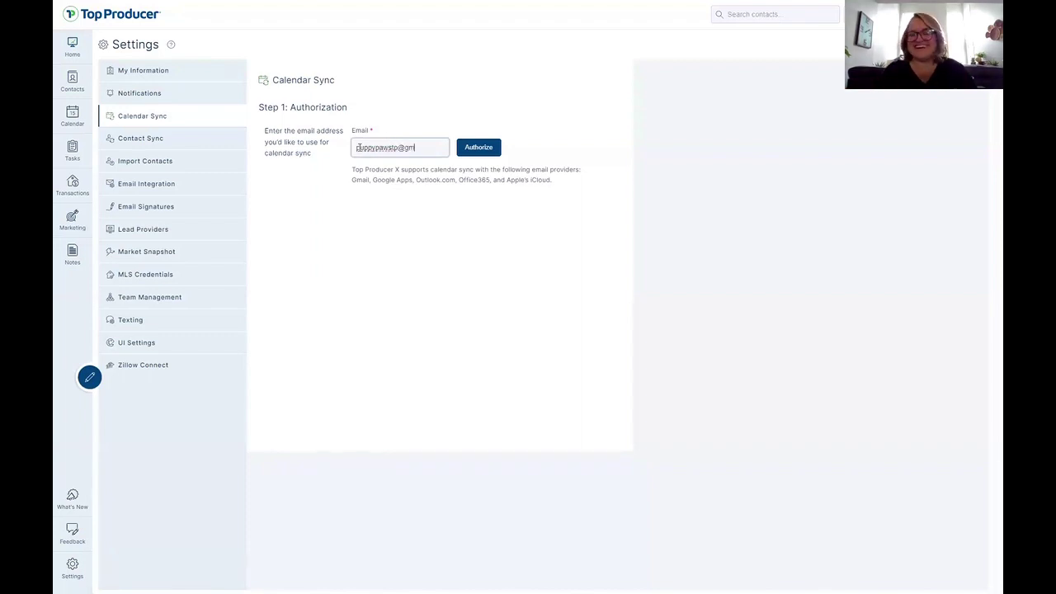
{"action": "key", "text": "Return"}
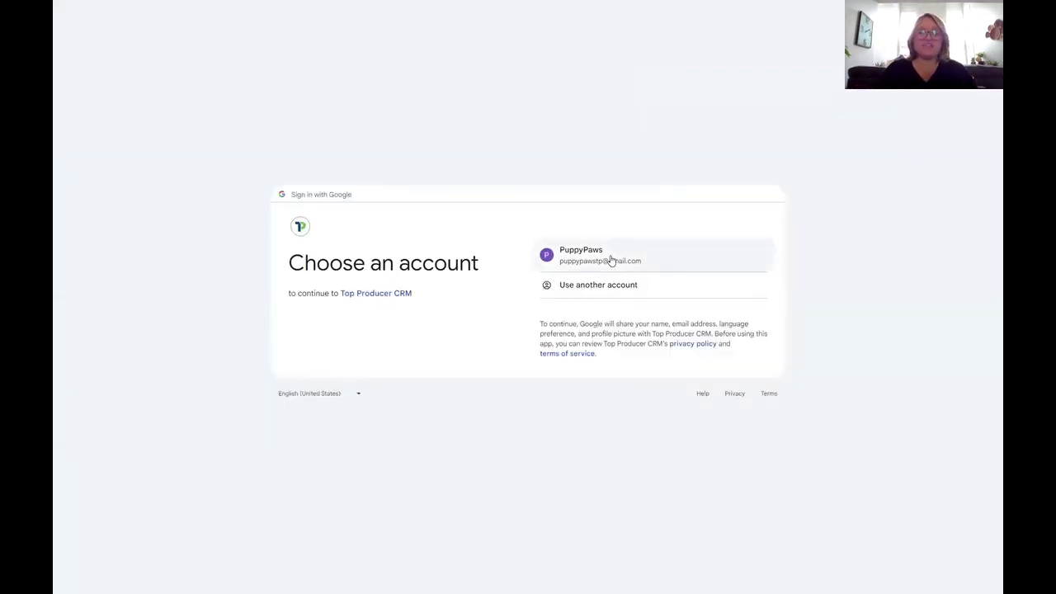
{"action": "left_click", "coordinate": [611, 260]}
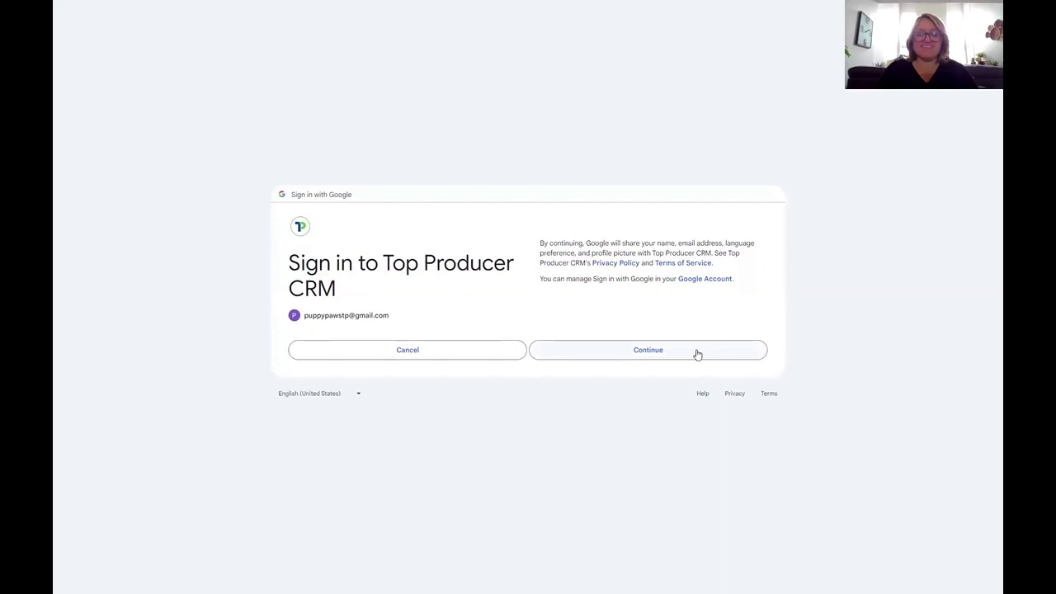
Approve the Google sign-in and grant Top Producer CRM access to the calendars.
{"action": "left_click", "coordinate": [696, 352]}
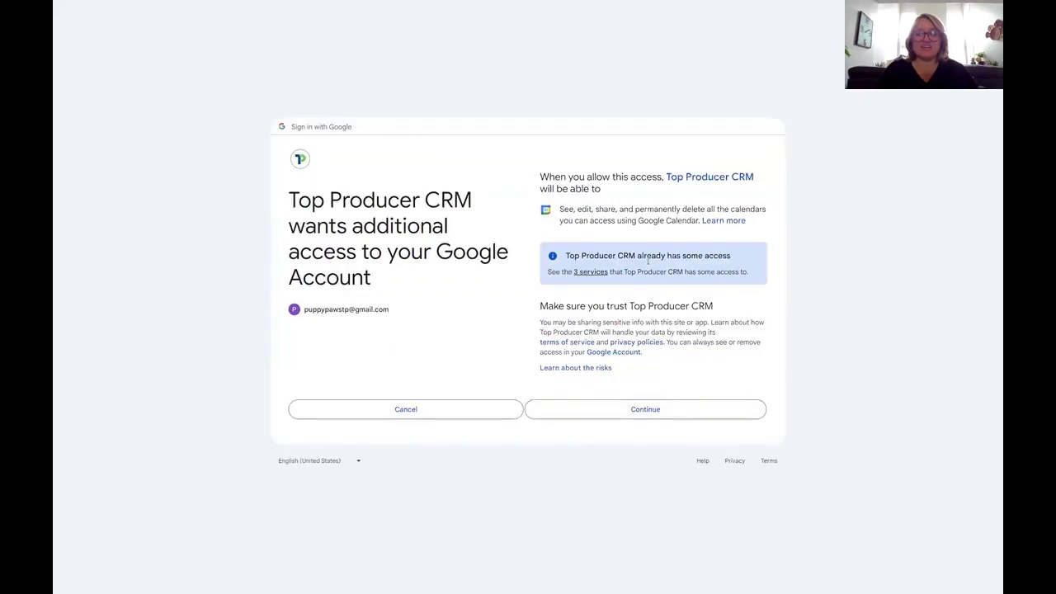
{"action": "left_click", "coordinate": [637, 412]}
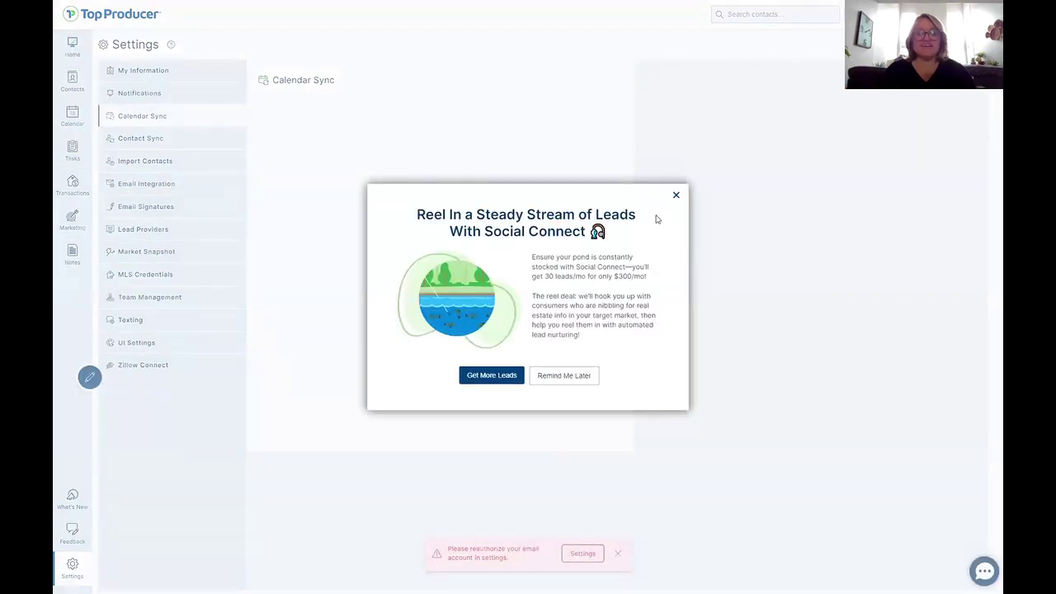
Dismiss the Social Connect and reauthorize alerts, start syncing the default calendar, then go to Contact Sync.
{"action": "left_click", "coordinate": [676, 197]}
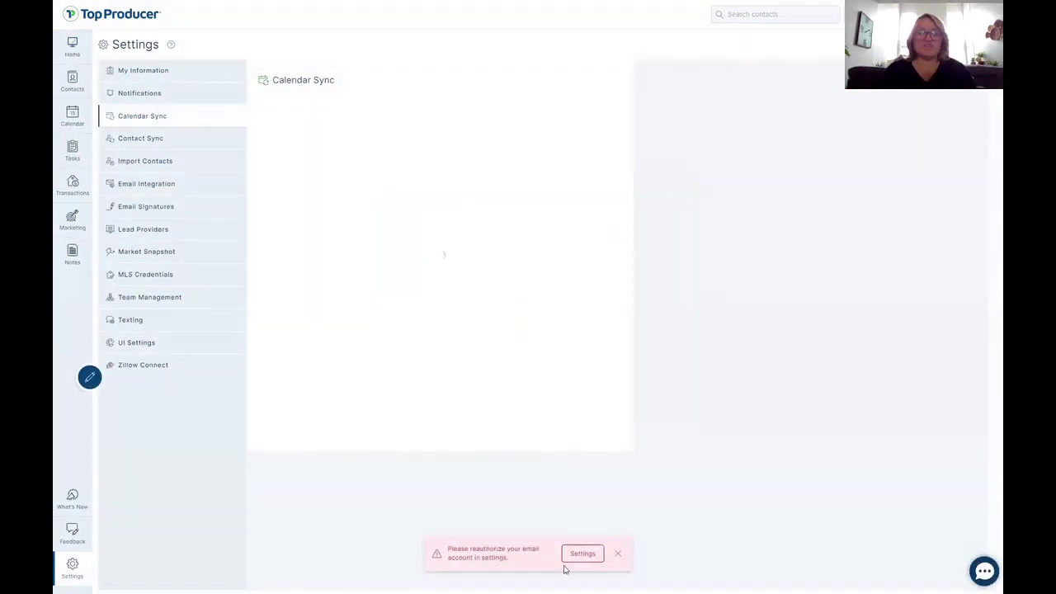
{"action": "left_click", "coordinate": [618, 554]}
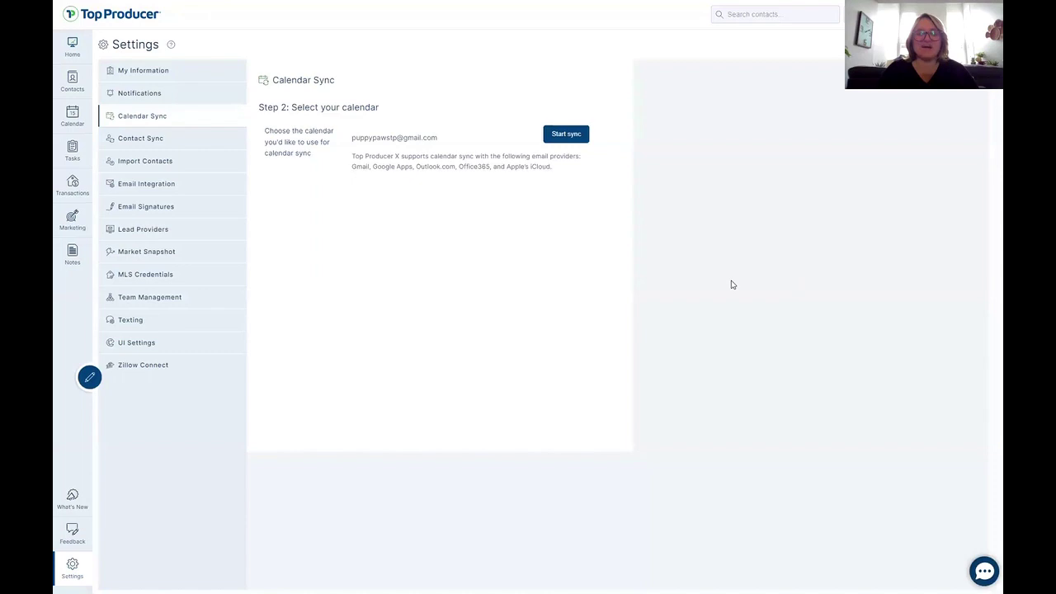
{"action": "left_click", "coordinate": [566, 133]}
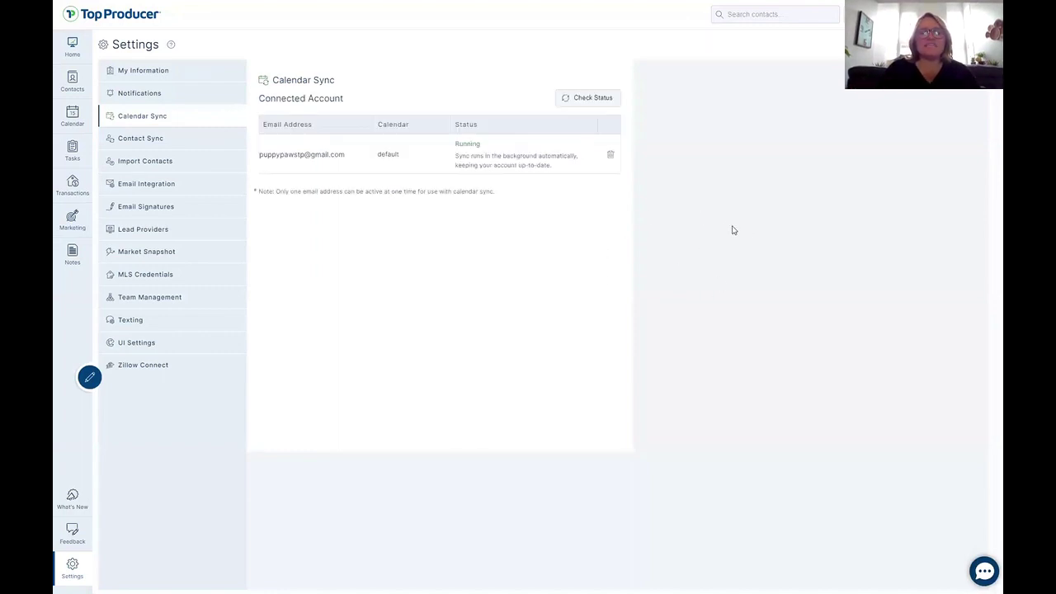
{"action": "left_click", "coordinate": [140, 141]}
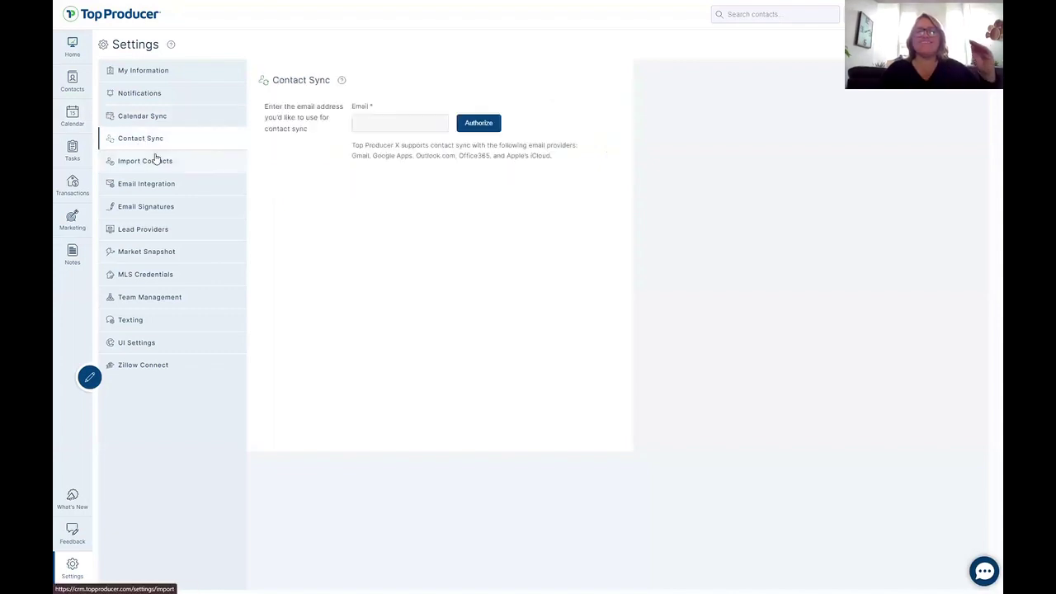
Check Recent Imports for the 500-contact ca-500.csv import, then go to Email Integration.
{"action": "left_click", "coordinate": [156, 163]}
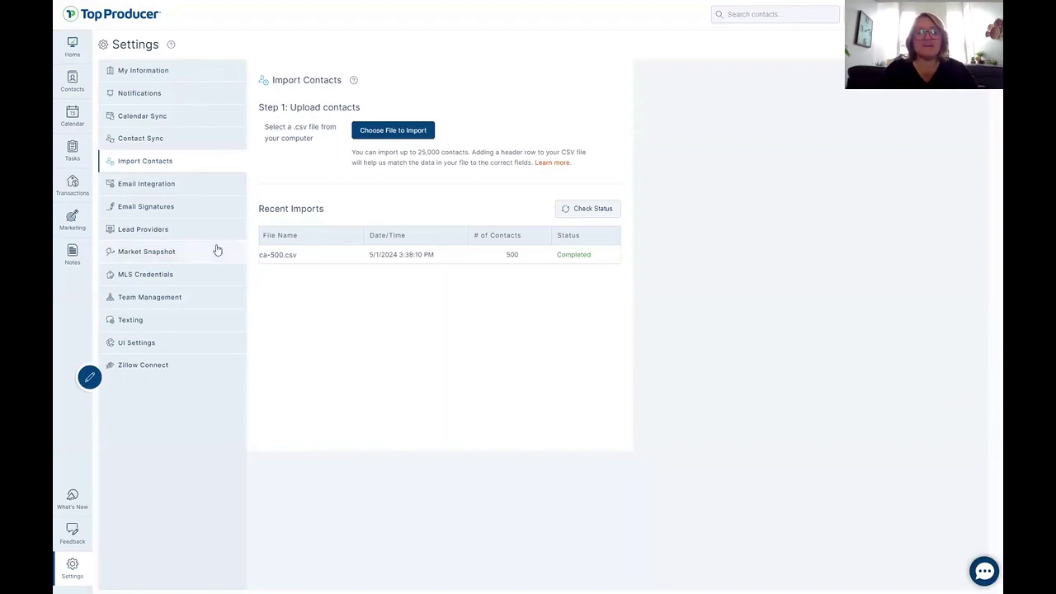
{"action": "left_click", "coordinate": [146, 183]}
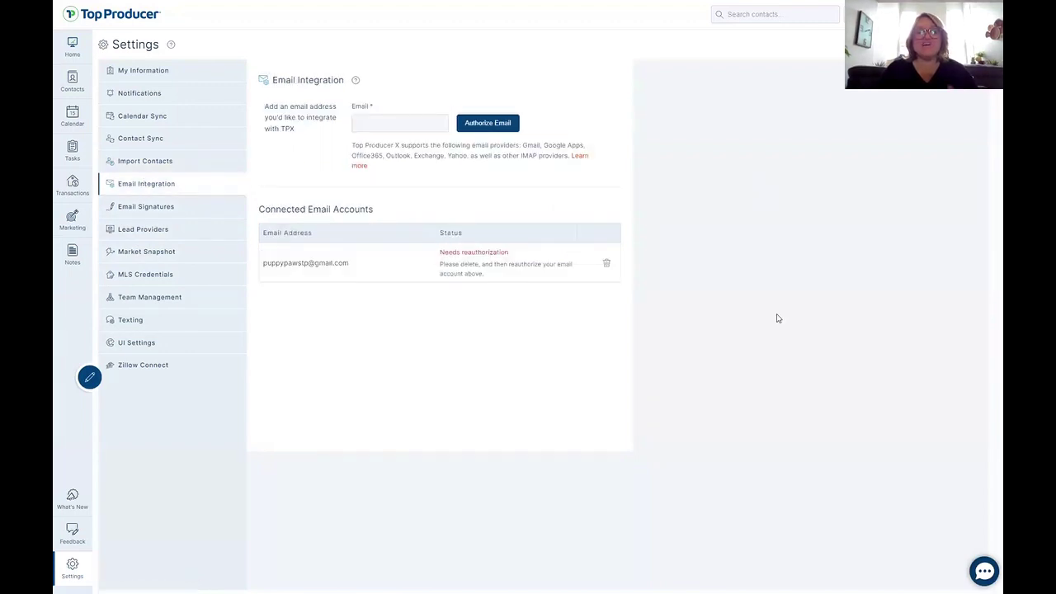
Delete the email account needing reauthorization and enter the agent's Gmail address to re-add it.
{"action": "left_click", "coordinate": [168, 212]}
{"action": "left_click", "coordinate": [159, 186]}
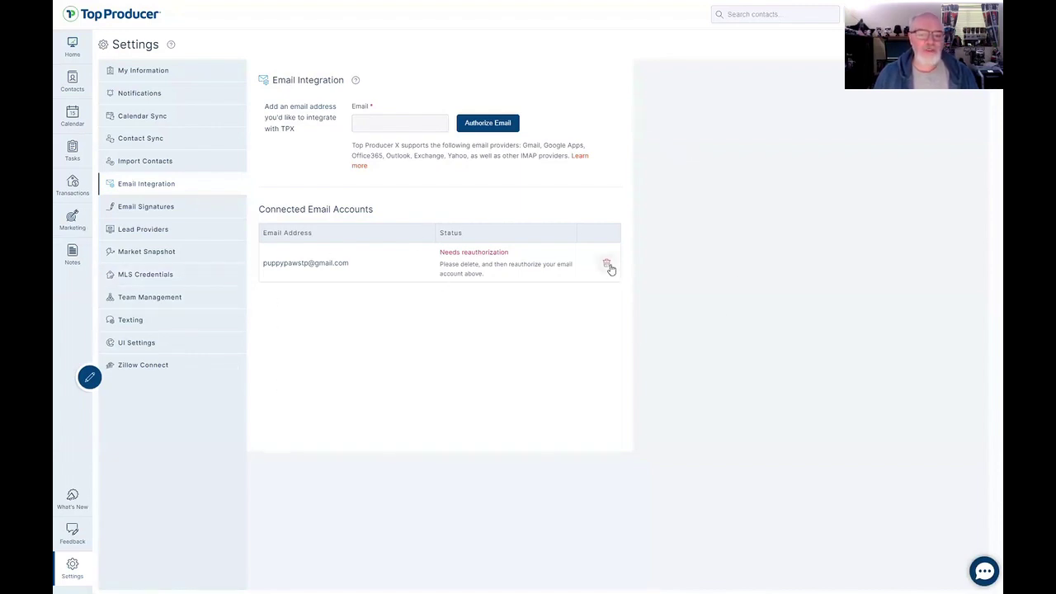
{"action": "left_click", "coordinate": [607, 265]}
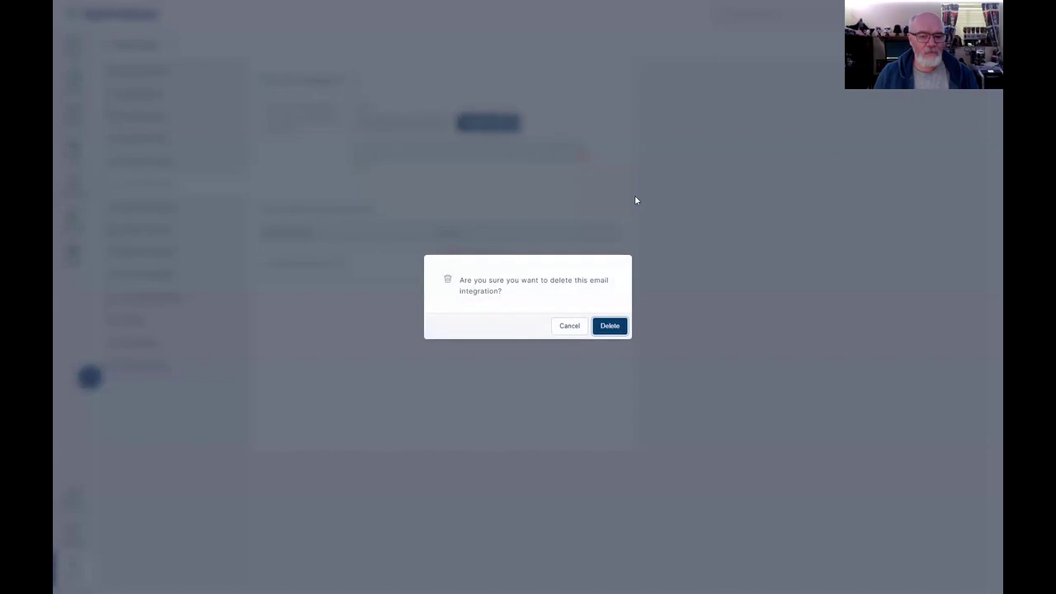
{"action": "left_click", "coordinate": [608, 326]}
{"action": "left_click", "coordinate": [415, 122]}
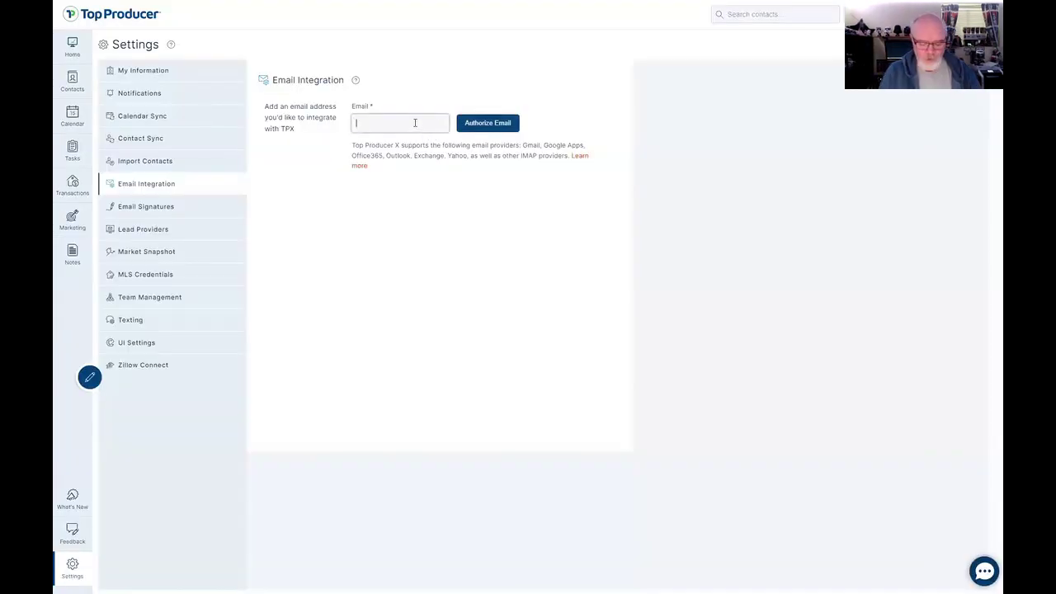
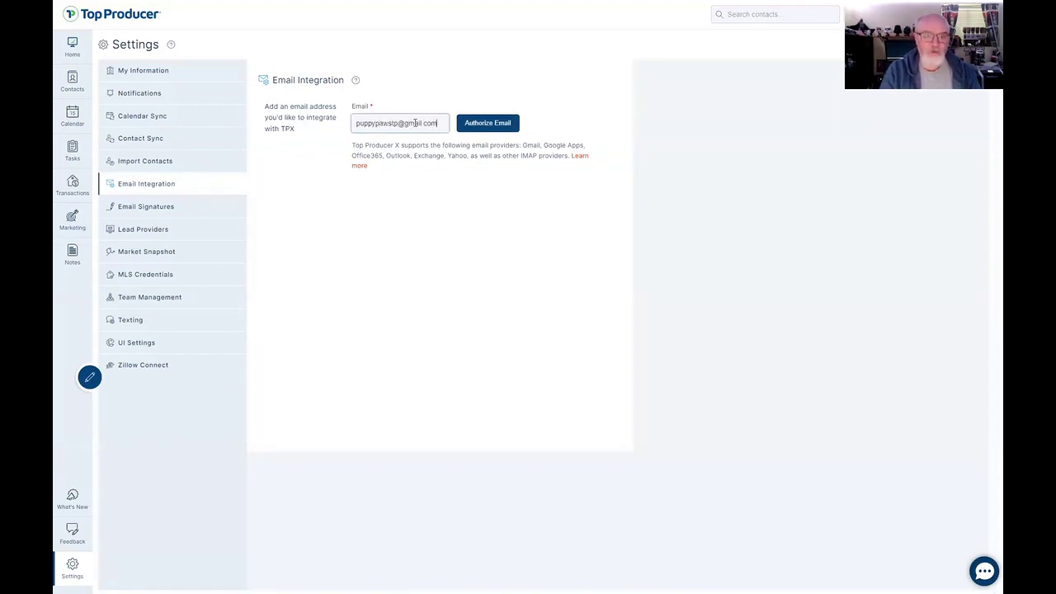
Authorize the Gmail address, granting Top Producer CRM all requested Gmail view and send permissions.
{"action": "left_click", "coordinate": [496, 127]}
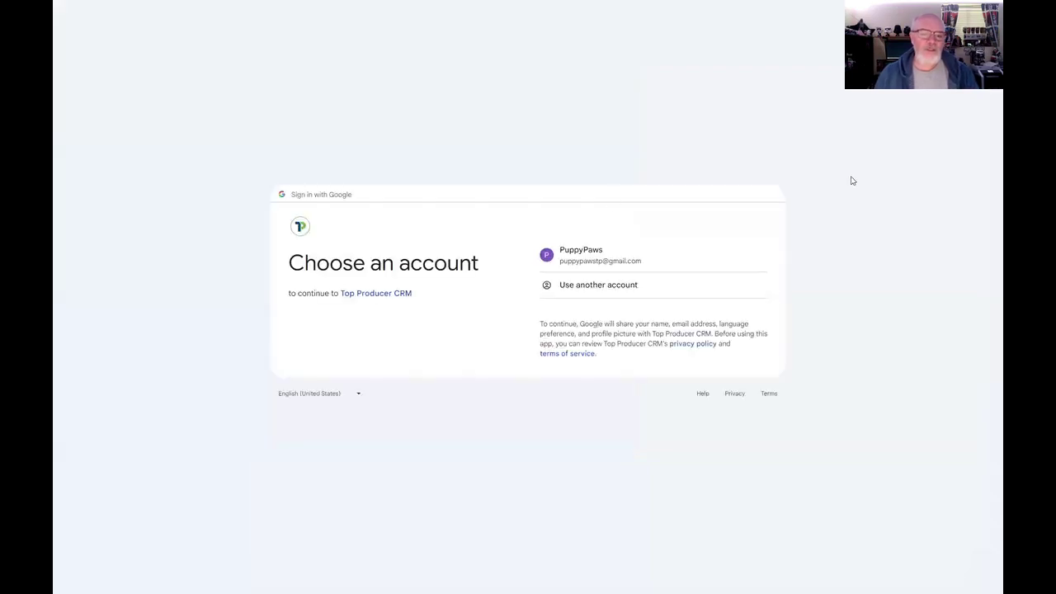
{"action": "left_click", "coordinate": [599, 259]}
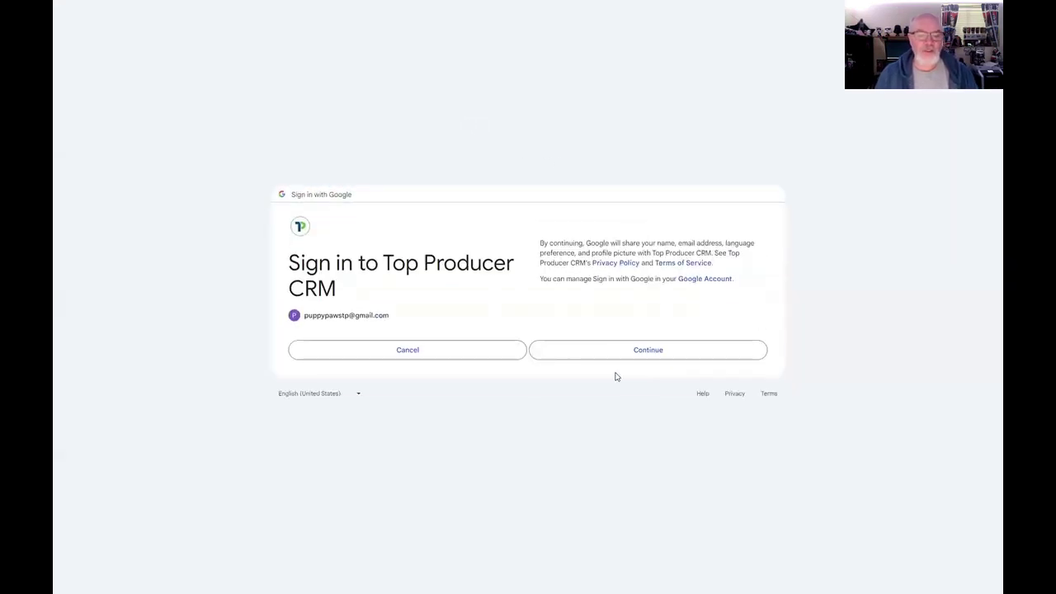
{"action": "left_click", "coordinate": [619, 351]}
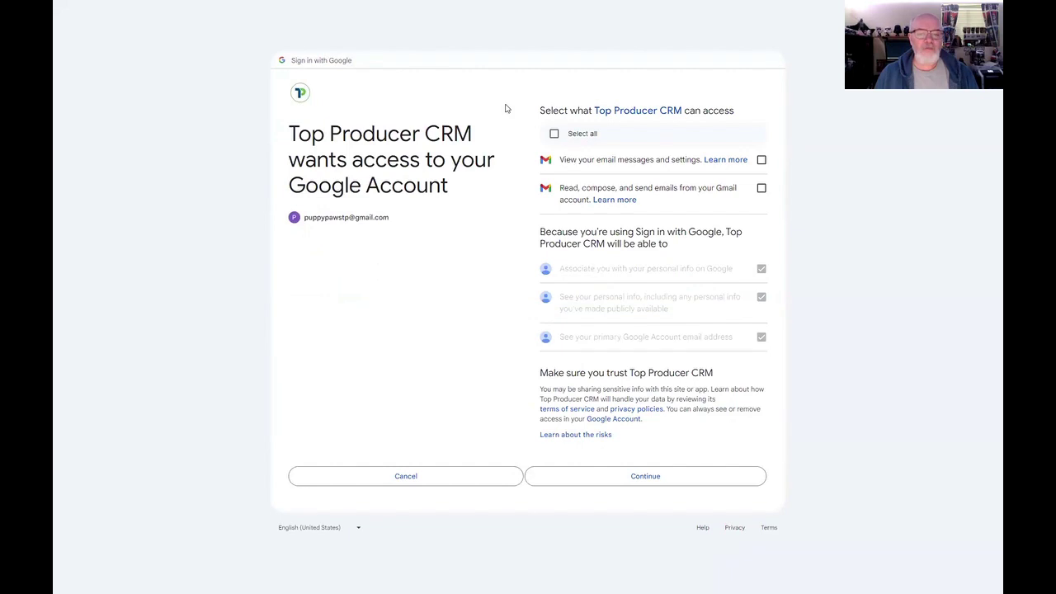
{"action": "left_click", "coordinate": [554, 133]}
{"action": "left_click", "coordinate": [645, 477]}
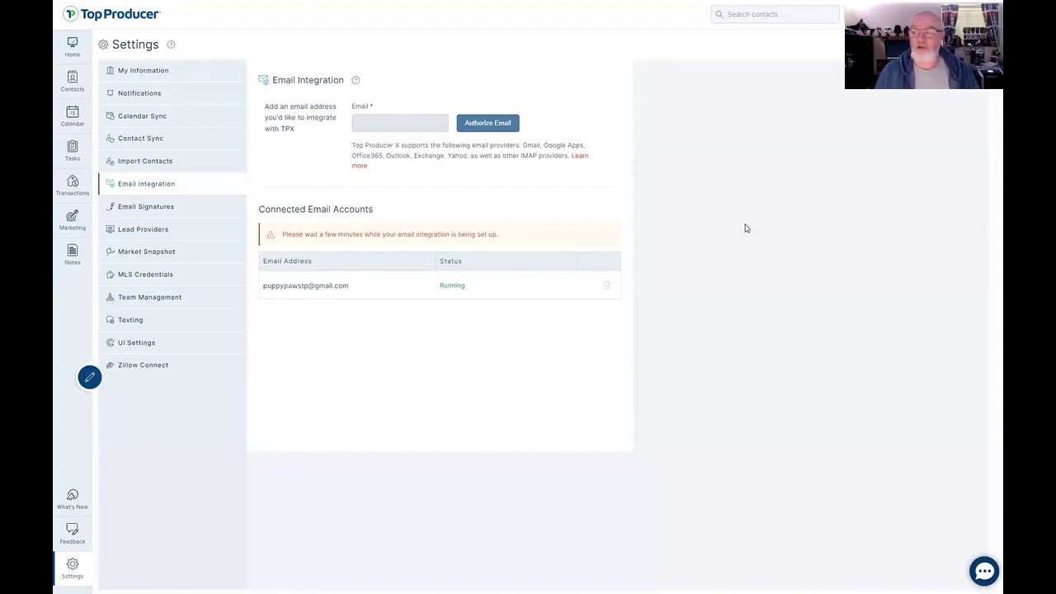
Go to the Contact Sync page in the Settings menu.
{"action": "left_click", "coordinate": [202, 139]}
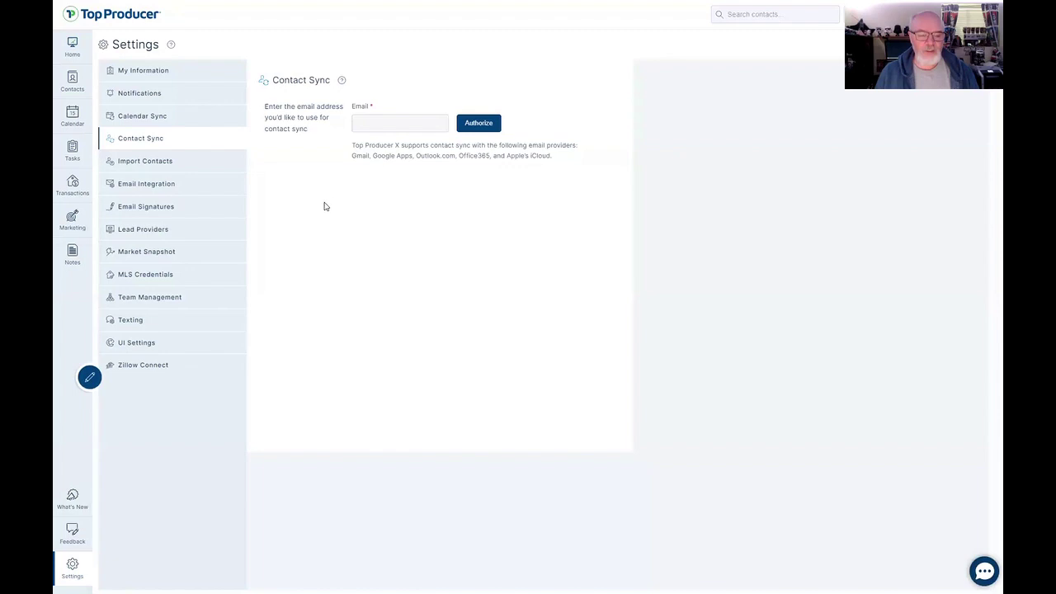
Enter the agent's Gmail address as the Contact Sync email and authorize it.
{"action": "left_click", "coordinate": [400, 122]}
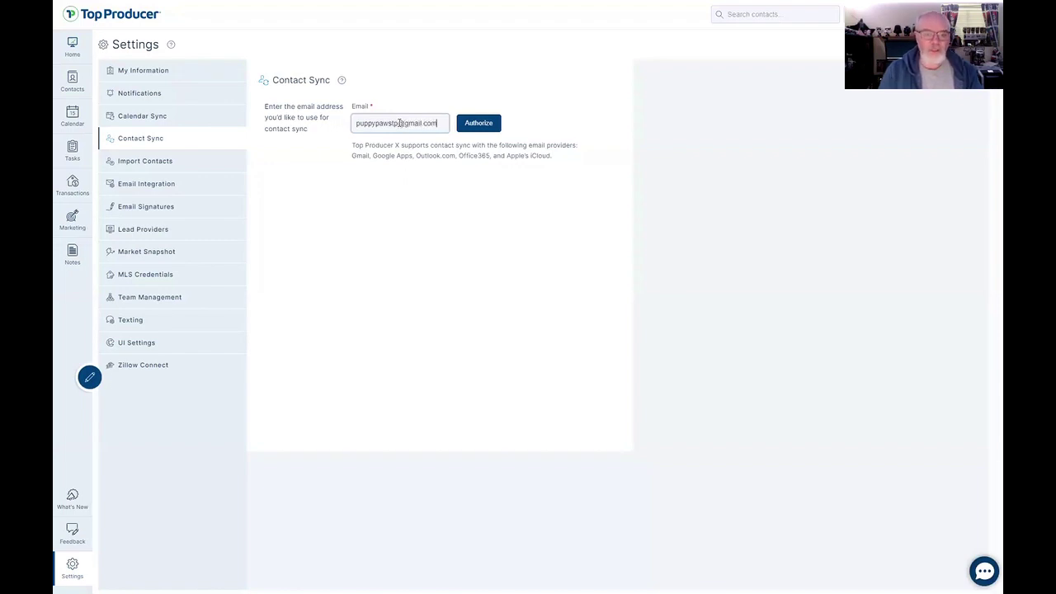
{"action": "left_click", "coordinate": [492, 121]}
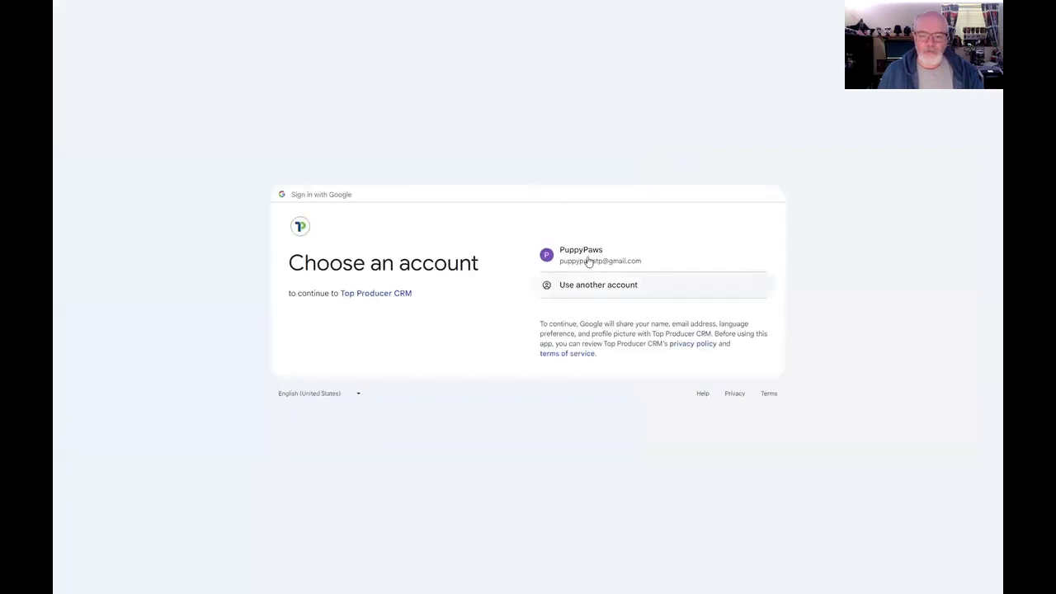
Sign in with the Google account and grant the additional contact access.
{"action": "left_click", "coordinate": [582, 257]}
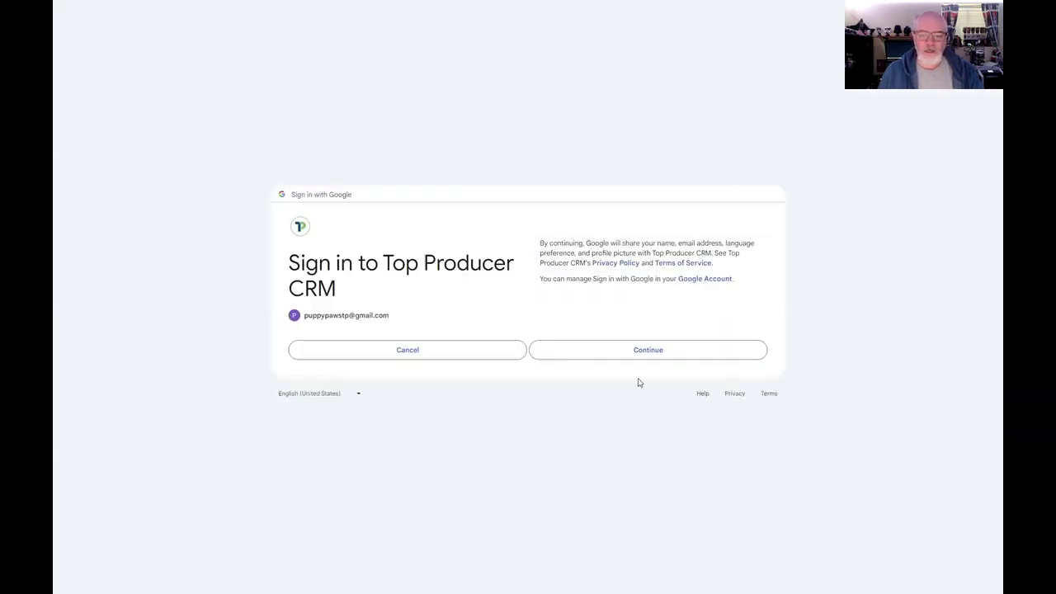
{"action": "left_click", "coordinate": [630, 352]}
{"action": "left_click", "coordinate": [641, 410]}
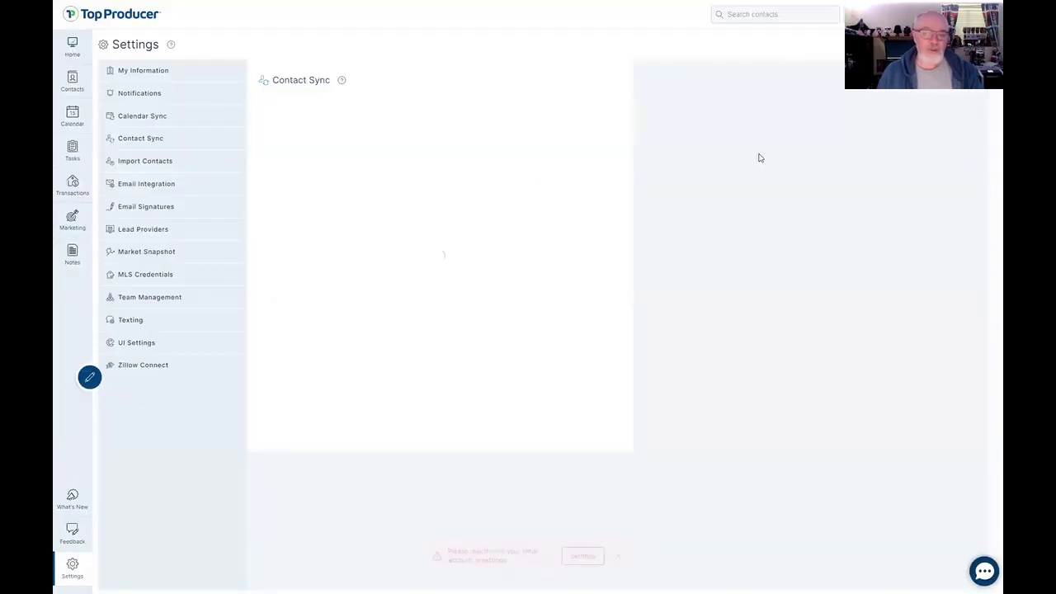
Dismiss the reauthorize alert and switch on 'Automatically add new contacts to sync?'.
{"action": "left_click", "coordinate": [618, 556]}
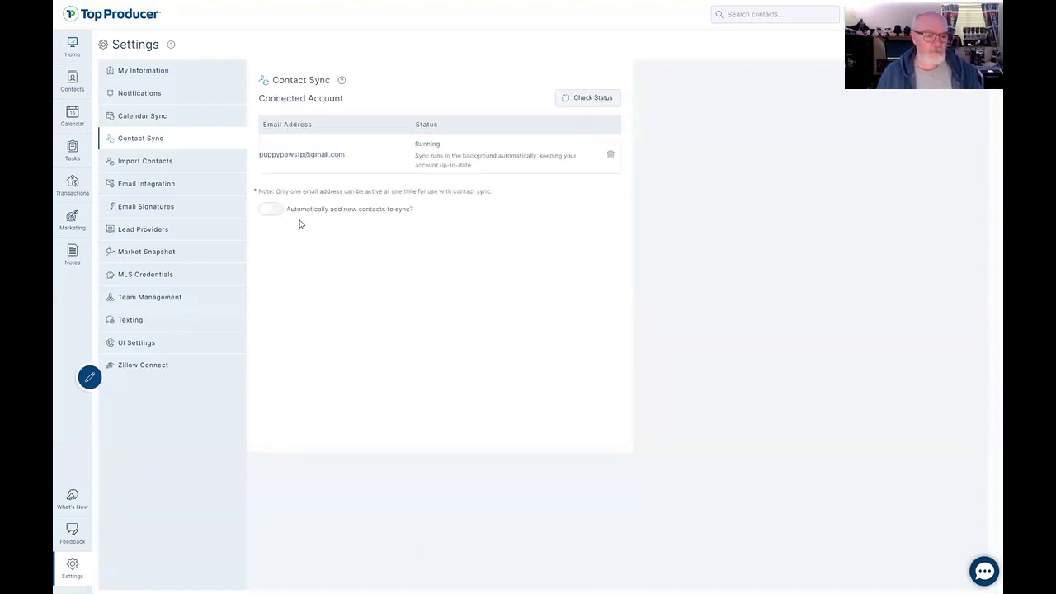
{"action": "key", "text": "ctrl"}
{"action": "key", "text": "ctrl"}
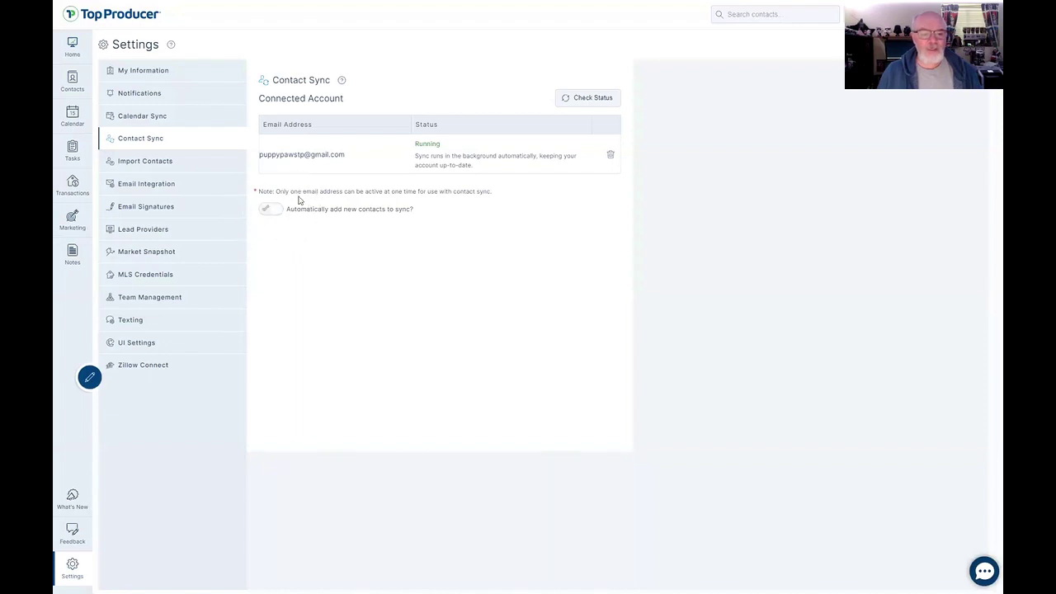
{"action": "left_click", "coordinate": [278, 210]}
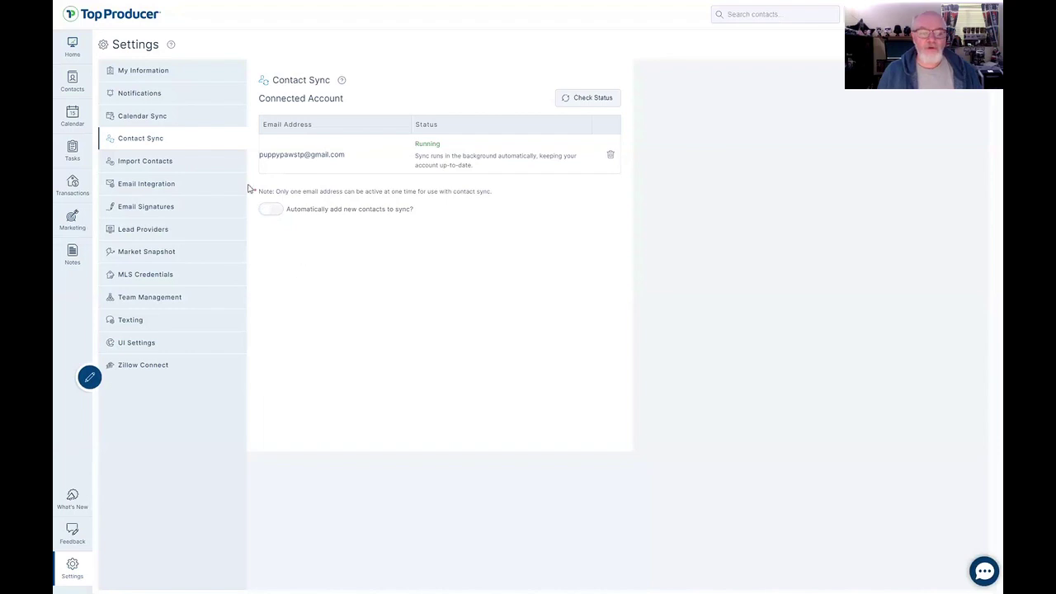
{"action": "left_click", "coordinate": [277, 214]}
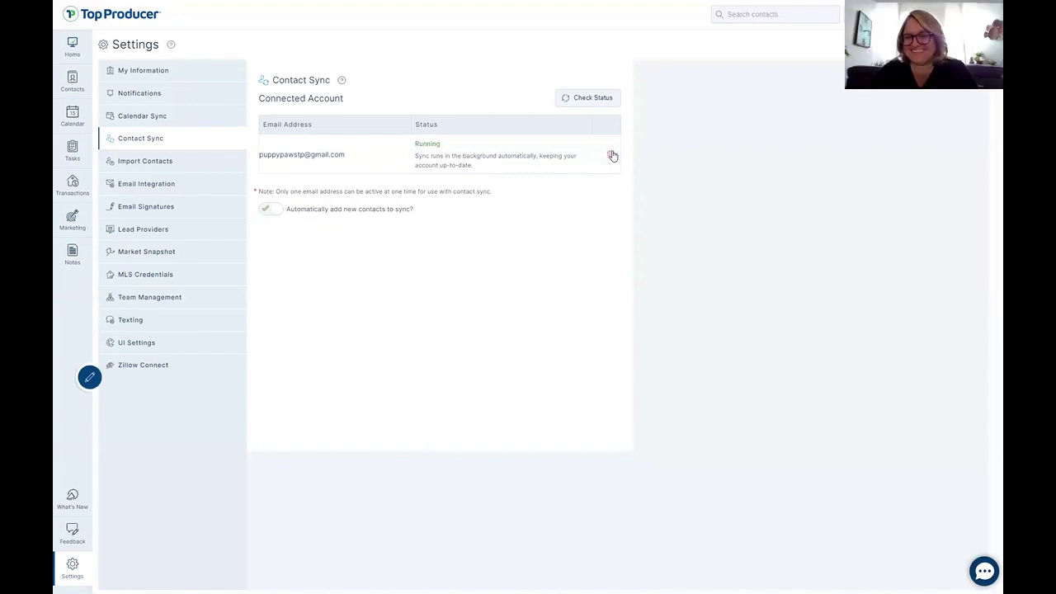
Delete the connected Gmail account from Contact Sync and close the confirmation message.
{"action": "left_click", "coordinate": [612, 155]}
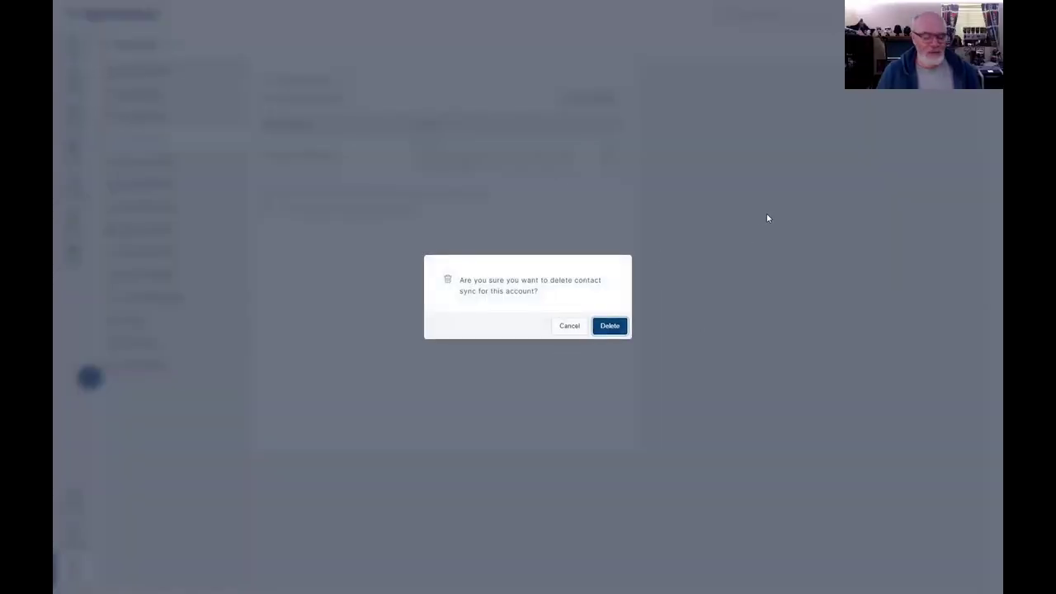
{"action": "left_click", "coordinate": [610, 327]}
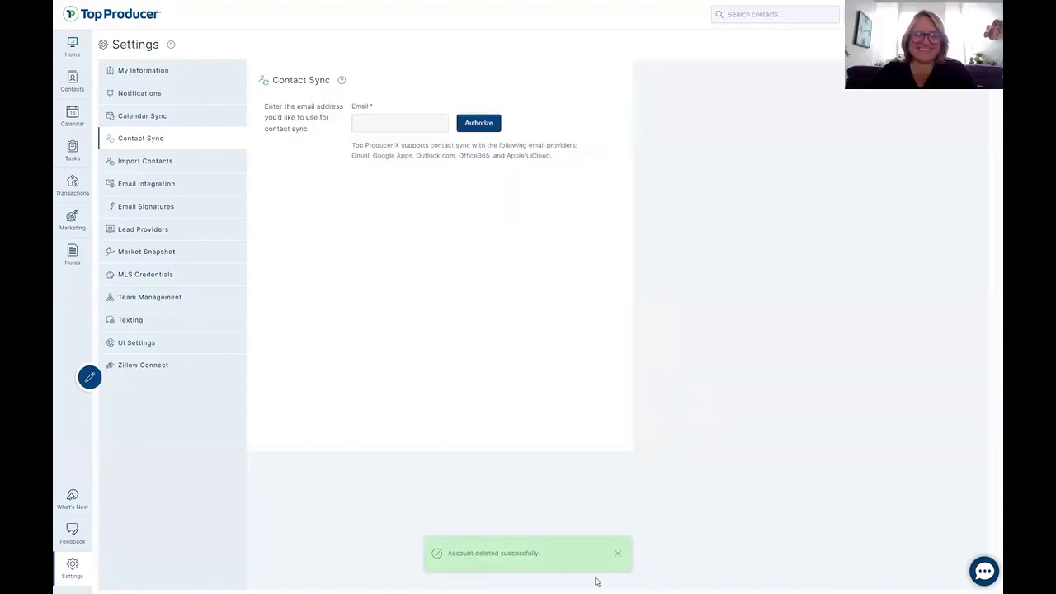
{"action": "left_click", "coordinate": [617, 554]}
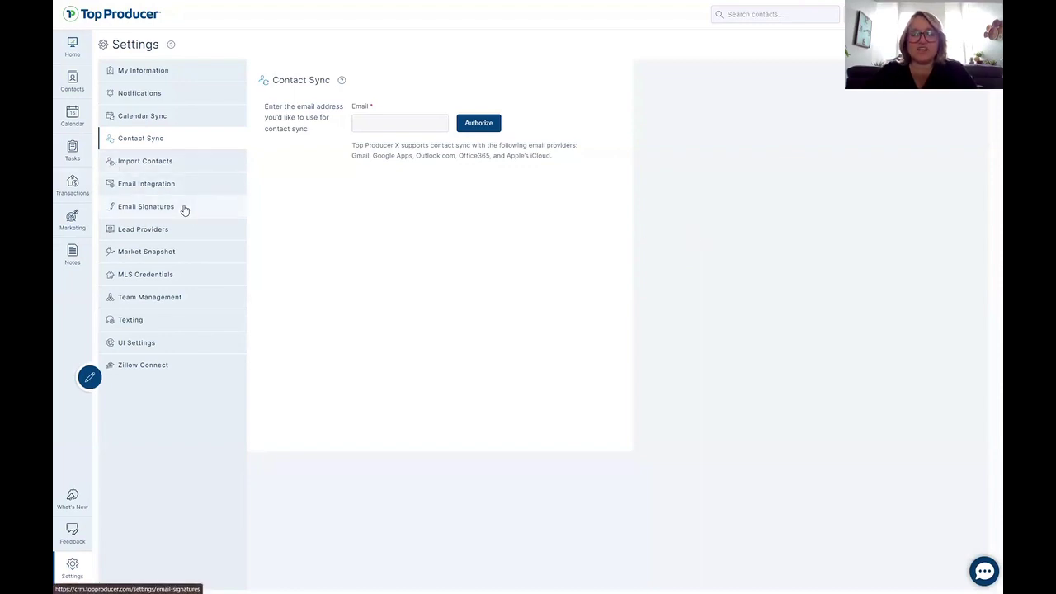
Go back to the Email Integration settings page.
{"action": "left_click", "coordinate": [165, 184]}
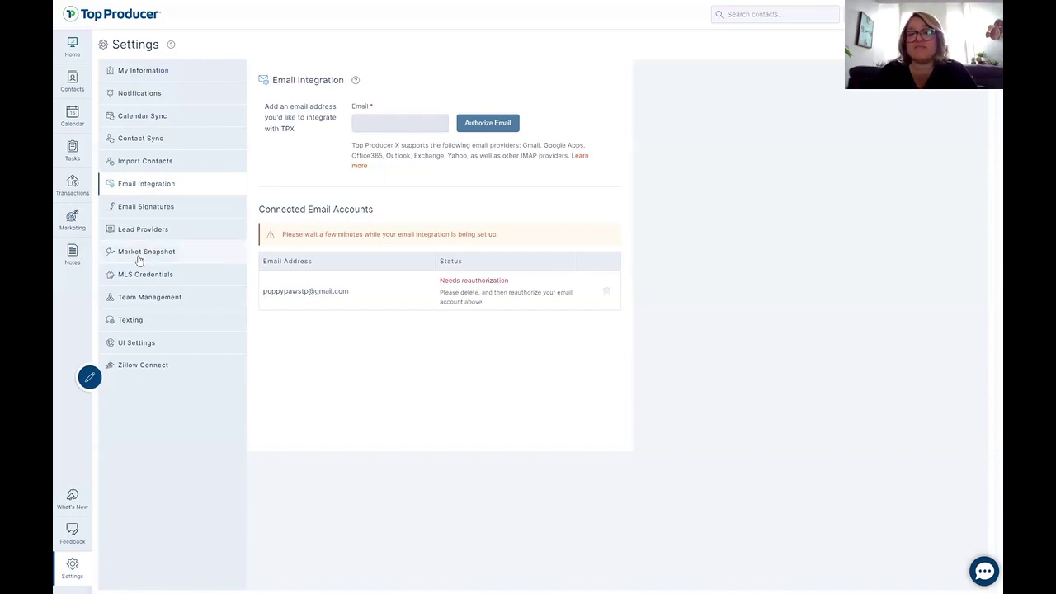
Save 'PuppyPaws Realty' as the connected account's email signature, then move on to Lead Providers.
{"action": "left_click", "coordinate": [147, 211]}
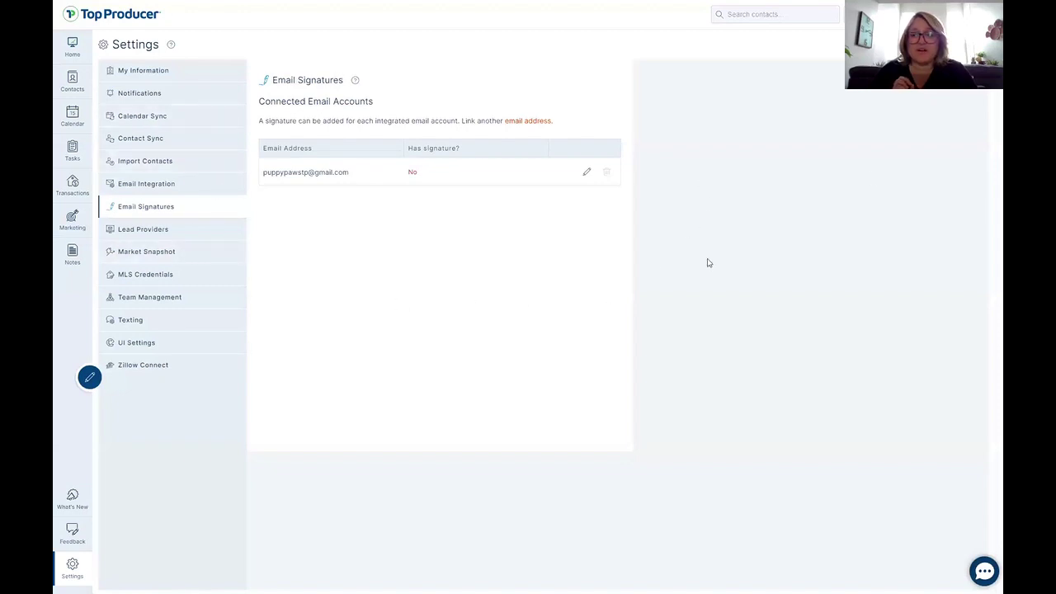
{"action": "left_click", "coordinate": [587, 172]}
{"action": "type", "text": "Pu"}
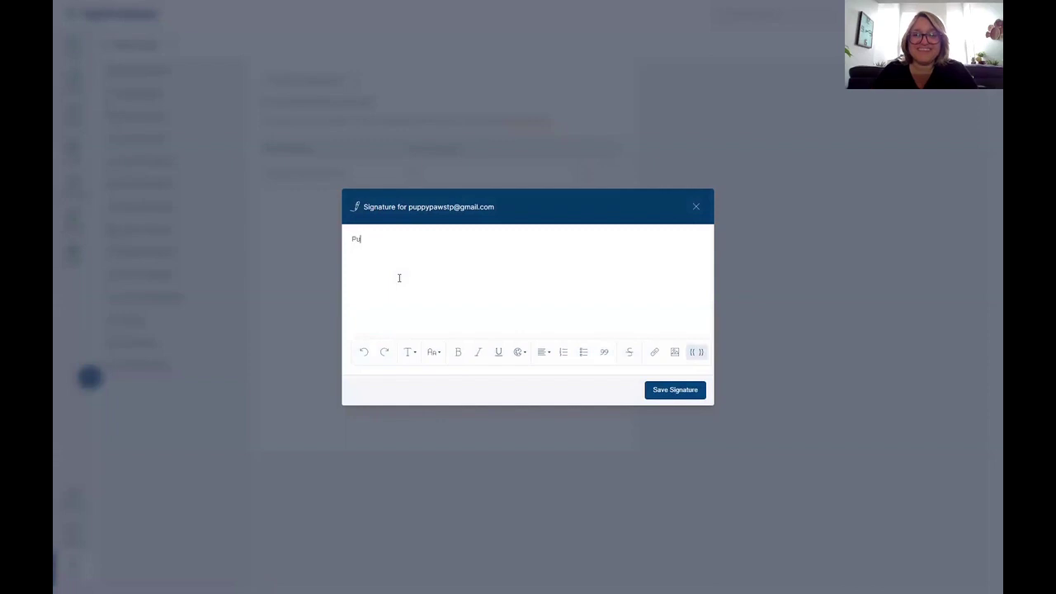
{"action": "type", "text": "ppyPaws Realty"}
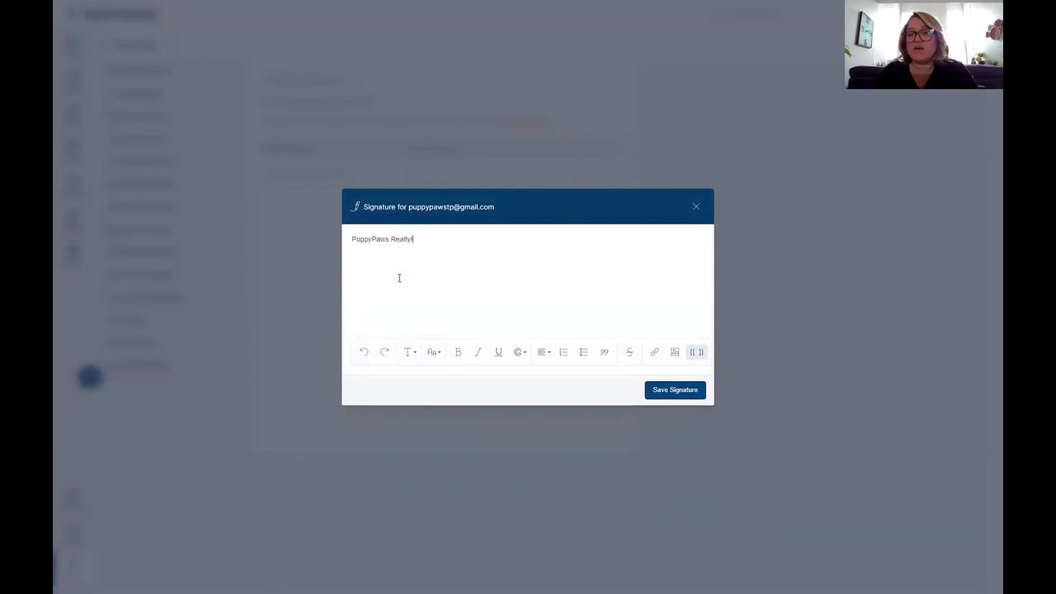
{"action": "left_click", "coordinate": [662, 391]}
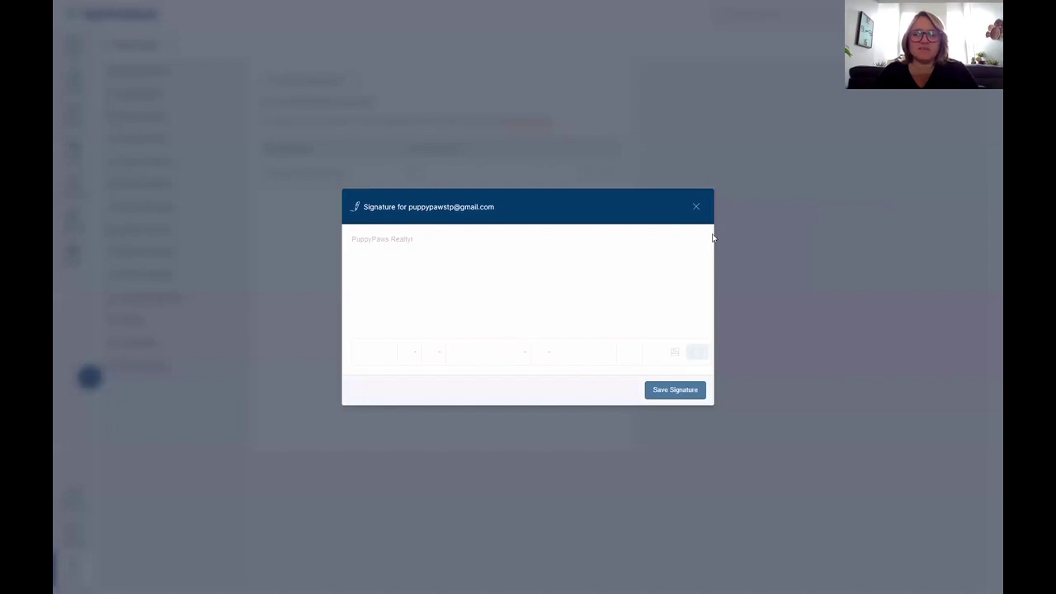
{"action": "left_click", "coordinate": [697, 208]}
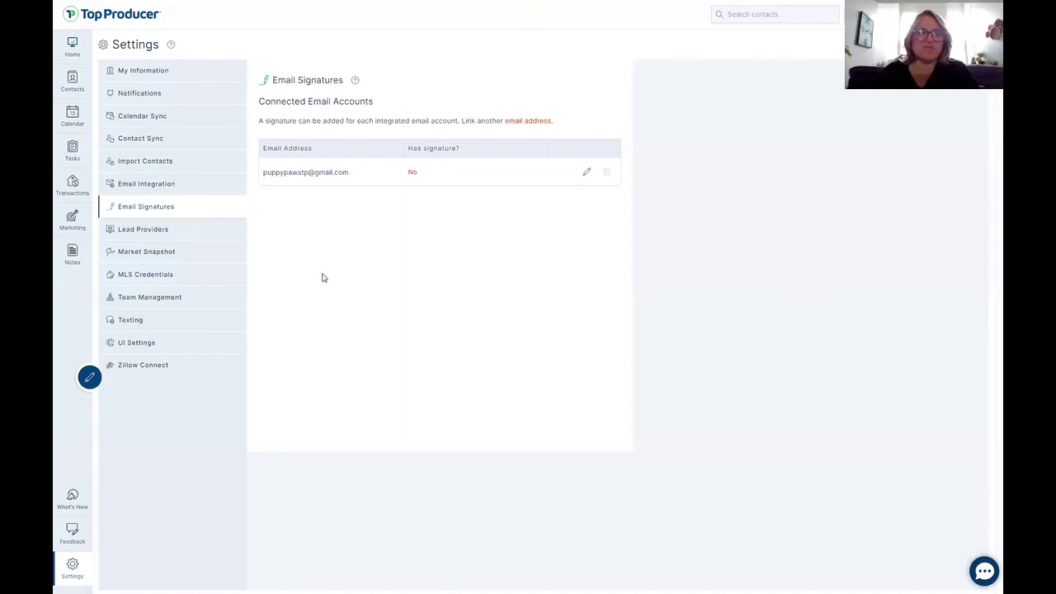
{"action": "left_click", "coordinate": [150, 231]}
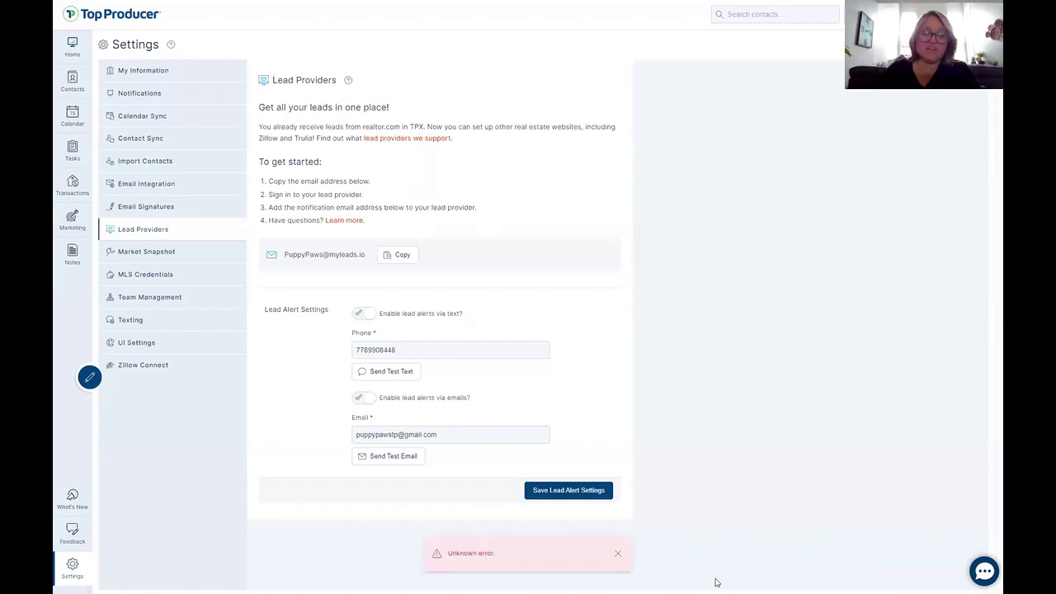
Dismiss the Unknown error notice on Lead Providers and go to Market Snapshot settings.
{"action": "left_click", "coordinate": [618, 555]}
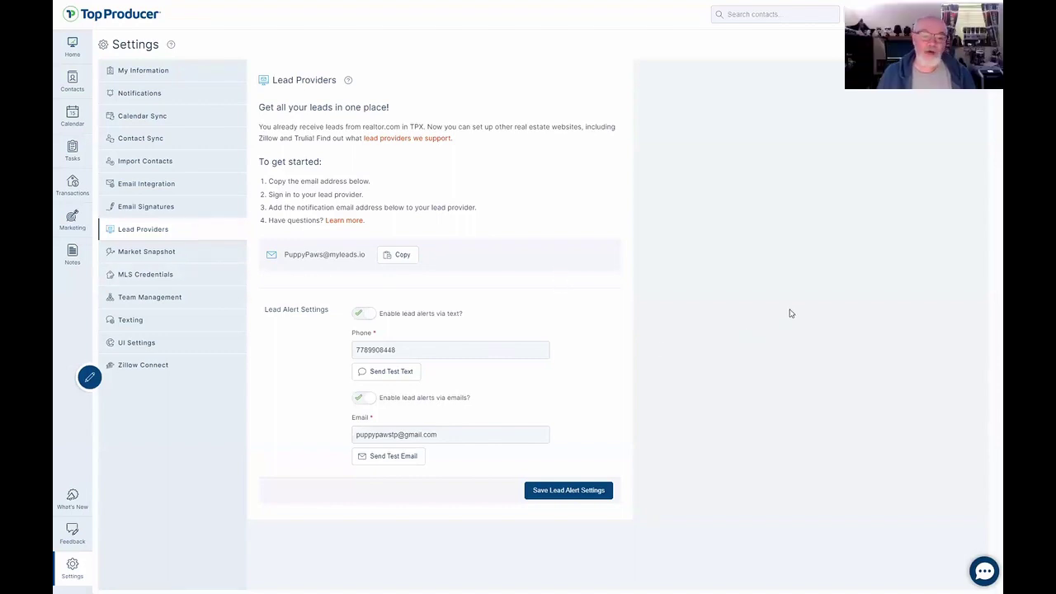
{"action": "left_click", "coordinate": [150, 261]}
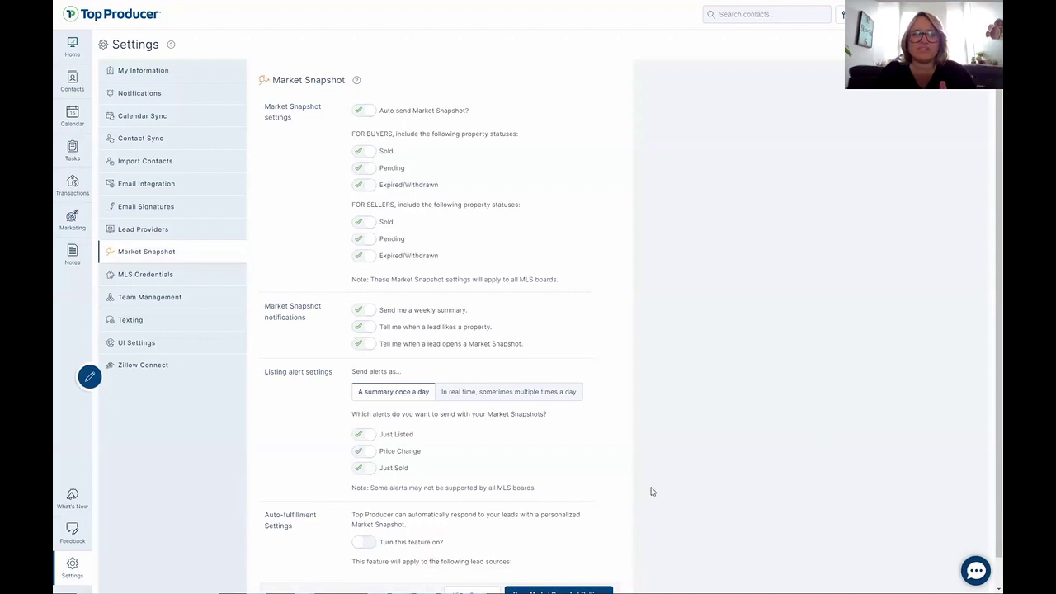
Turn on Market Snapshot auto-fulfillment for leads, save the settings, then go to MLS Credentials.
{"action": "scroll", "coordinate": [652, 468], "scroll_direction": "down", "scroll_amount": 1}
{"action": "scroll", "coordinate": [656, 387], "scroll_direction": "up", "scroll_amount": 1}
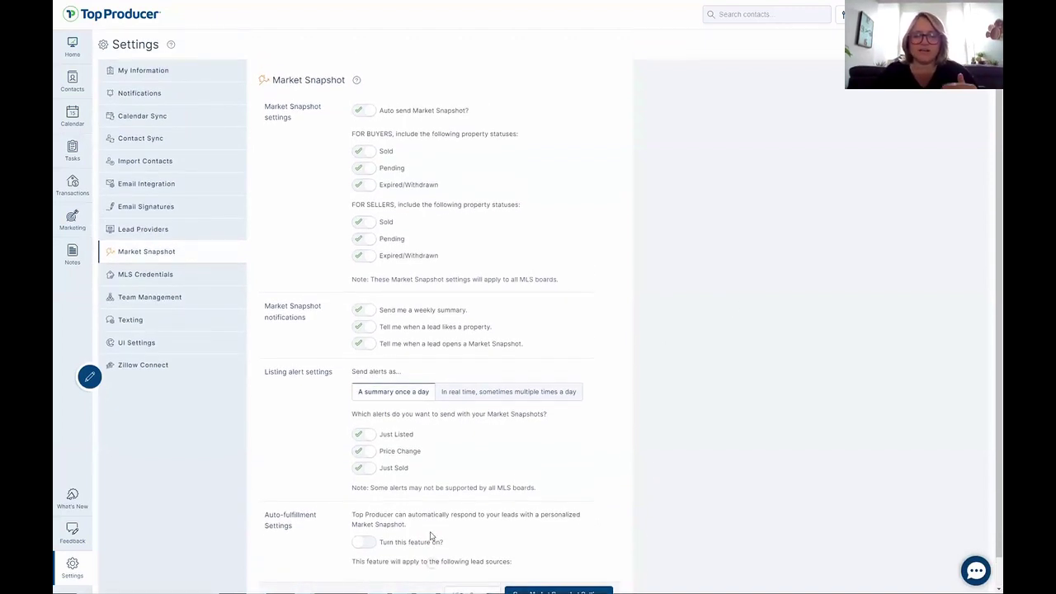
{"action": "left_click", "coordinate": [363, 544]}
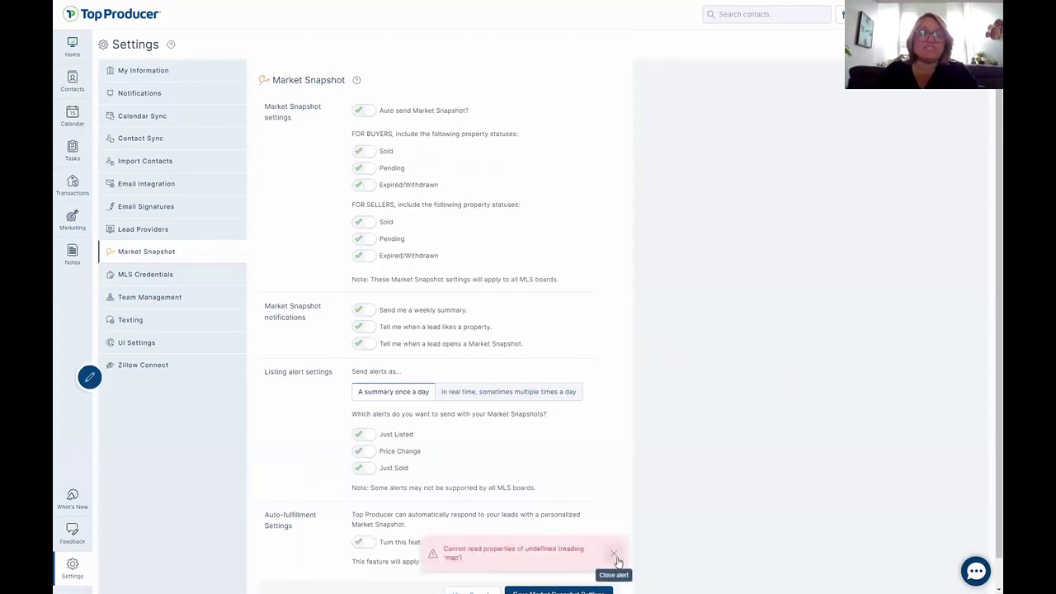
{"action": "left_click", "coordinate": [613, 554]}
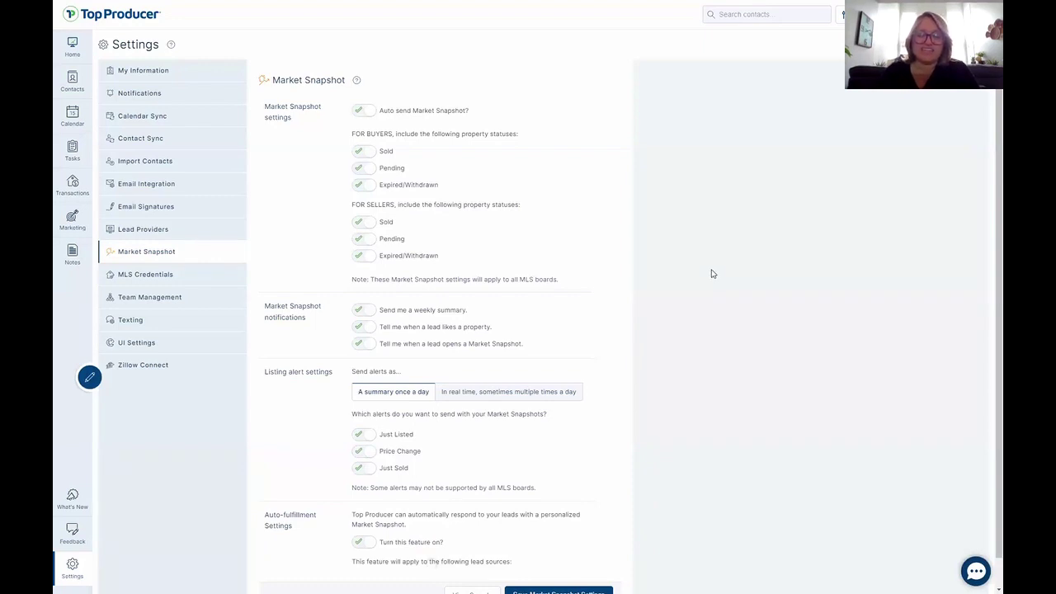
{"action": "scroll", "coordinate": [699, 294], "scroll_direction": "down", "scroll_amount": 1}
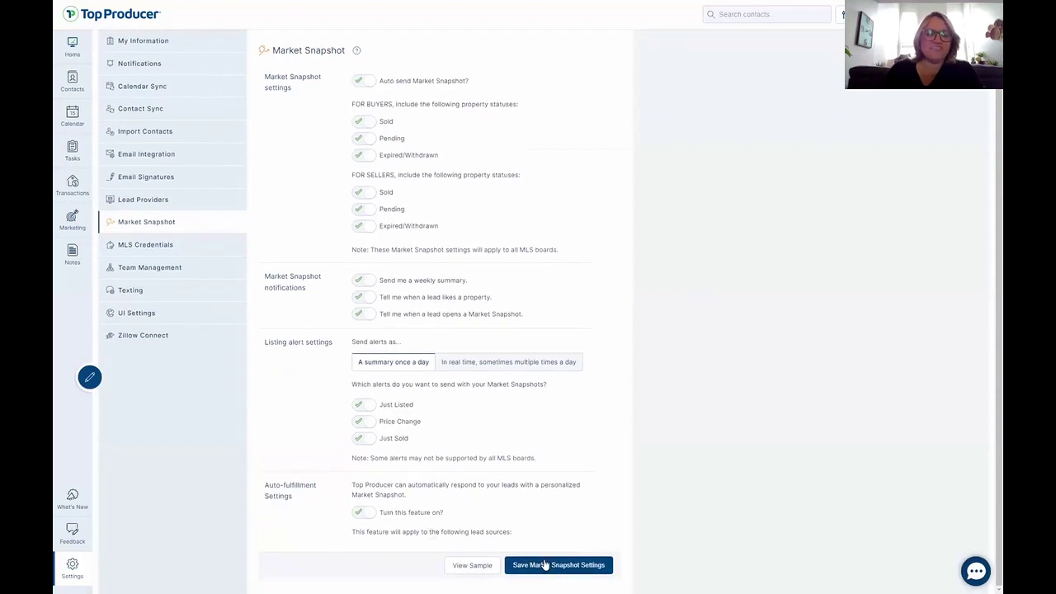
{"action": "left_click", "coordinate": [544, 564]}
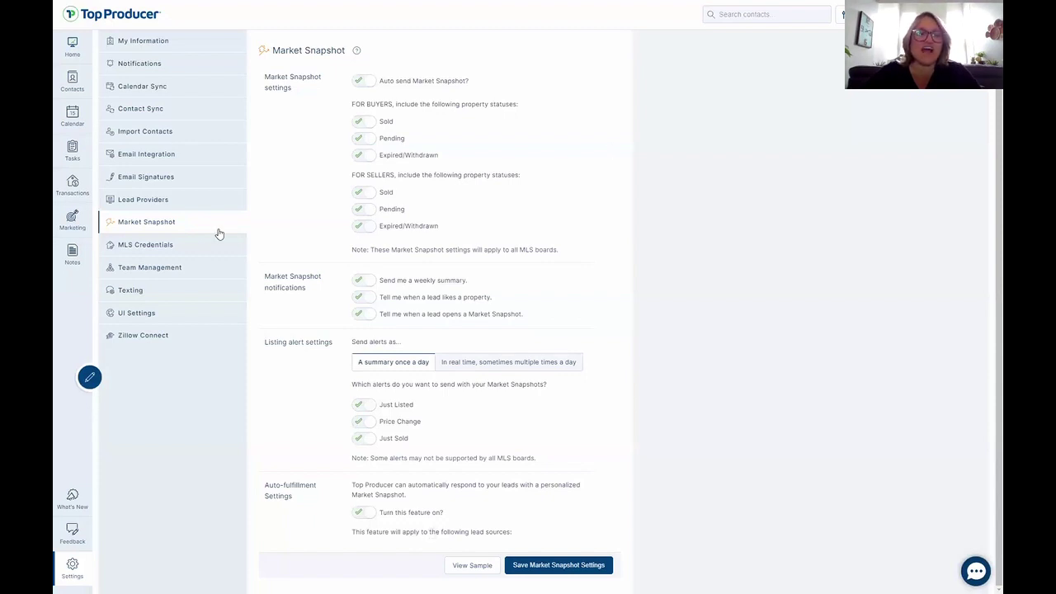
{"action": "left_click", "coordinate": [188, 248]}
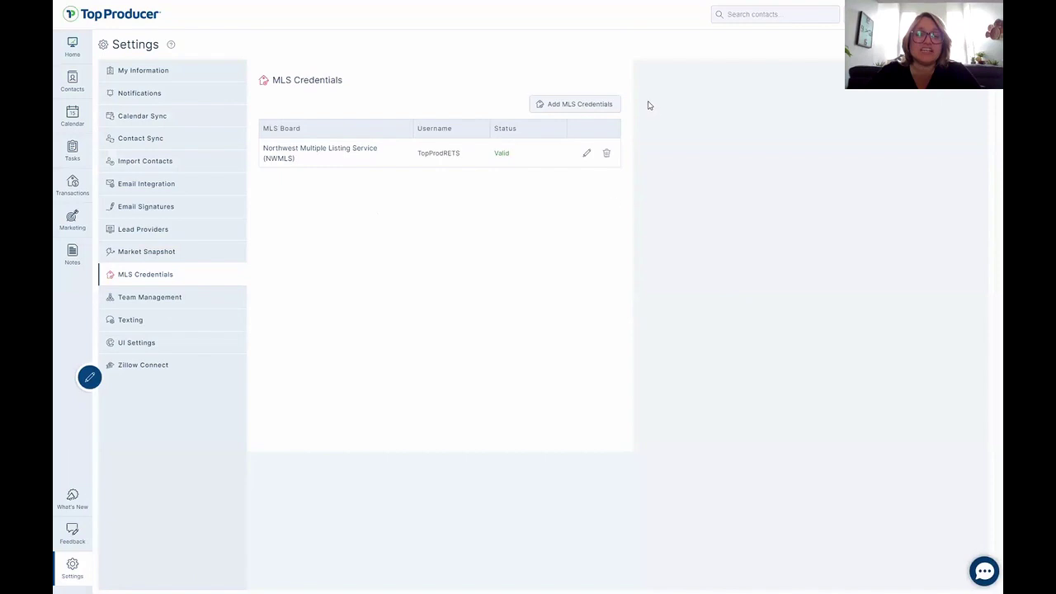
Browse the available MLS boards in the Add MLS Credentials form, then cancel without adding one.
{"action": "left_click", "coordinate": [572, 102]}
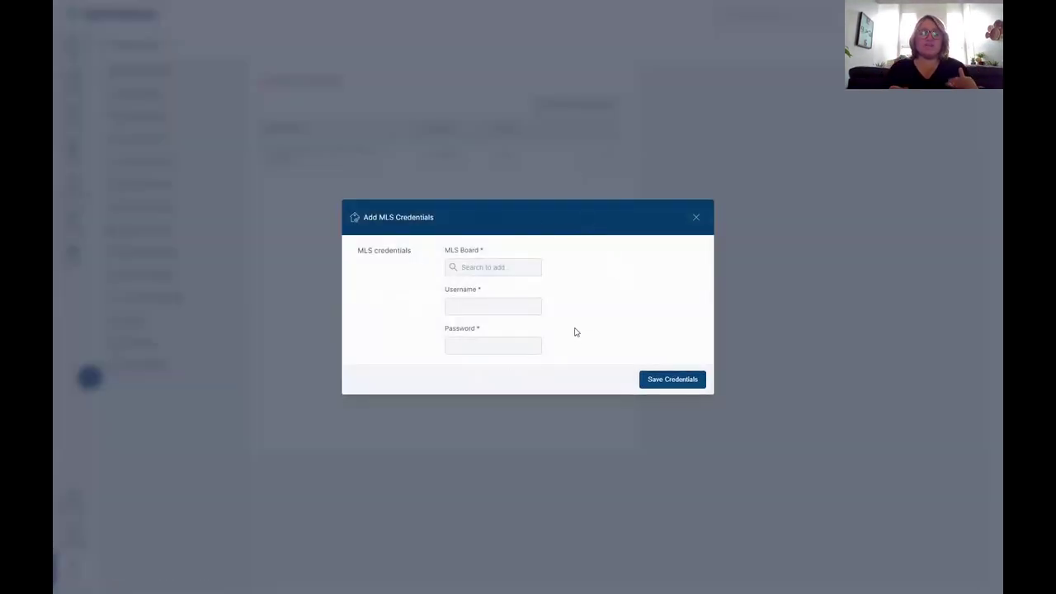
{"action": "left_click", "coordinate": [502, 269]}
{"action": "scroll", "coordinate": [507, 319], "scroll_direction": "down", "scroll_amount": 5}
{"action": "scroll", "coordinate": [510, 322], "scroll_direction": "down", "scroll_amount": 8}
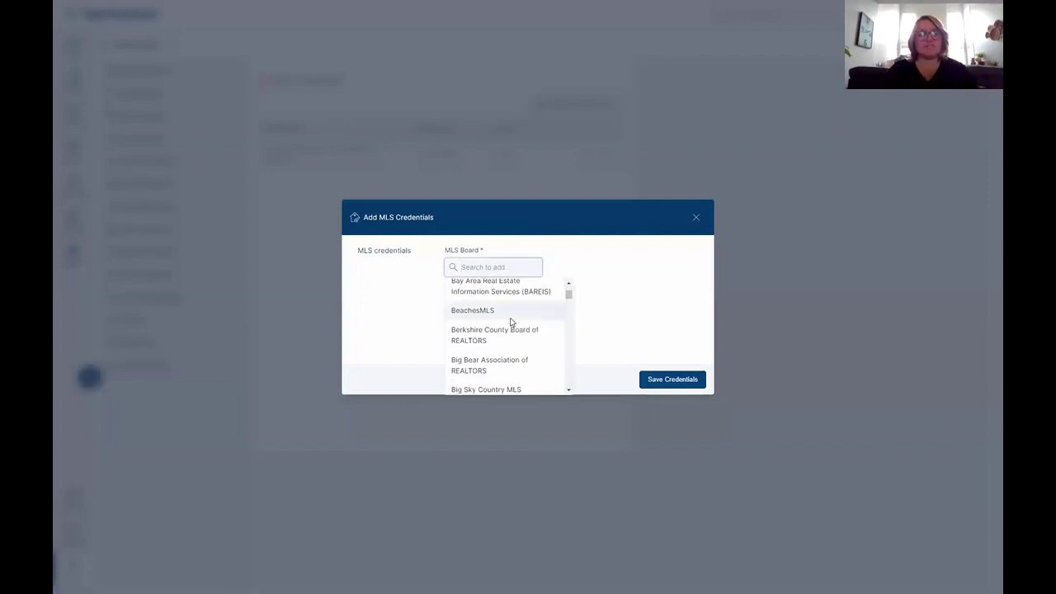
{"action": "scroll", "coordinate": [511, 322], "scroll_direction": "down", "scroll_amount": 10}
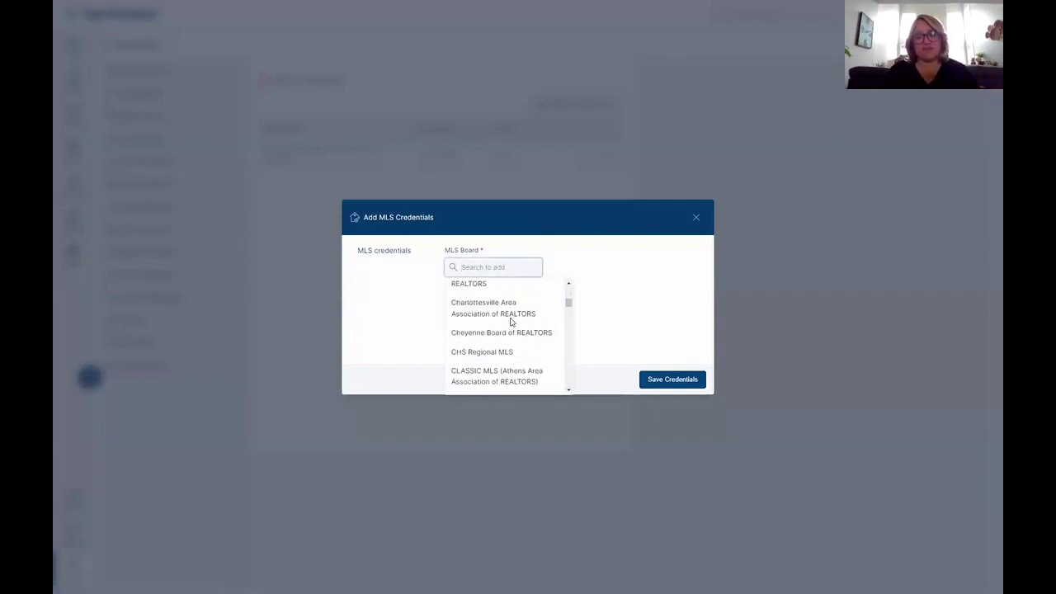
{"action": "scroll", "coordinate": [511, 324], "scroll_direction": "down", "scroll_amount": 1}
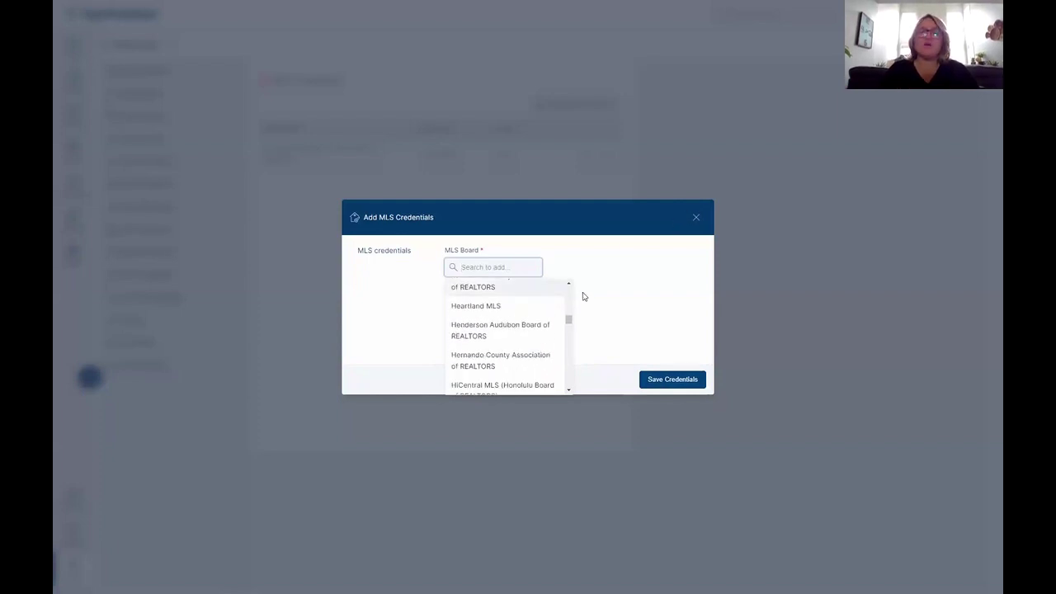
{"action": "left_click_drag", "start_coordinate": [568, 320], "coordinate": [568, 382]}
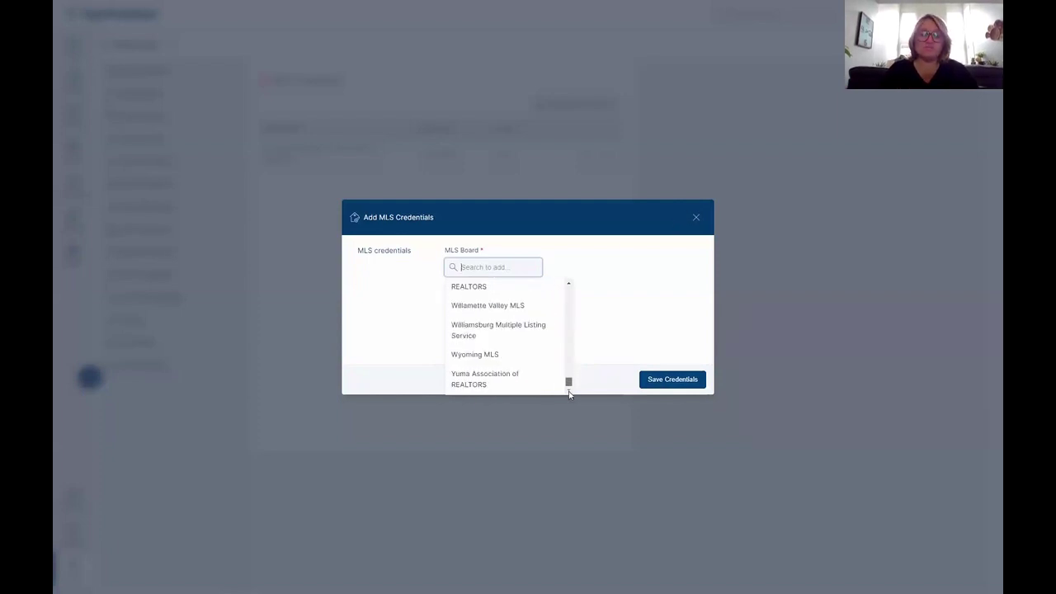
{"action": "left_click", "coordinate": [695, 217]}
{"action": "left_click", "coordinate": [696, 217]}
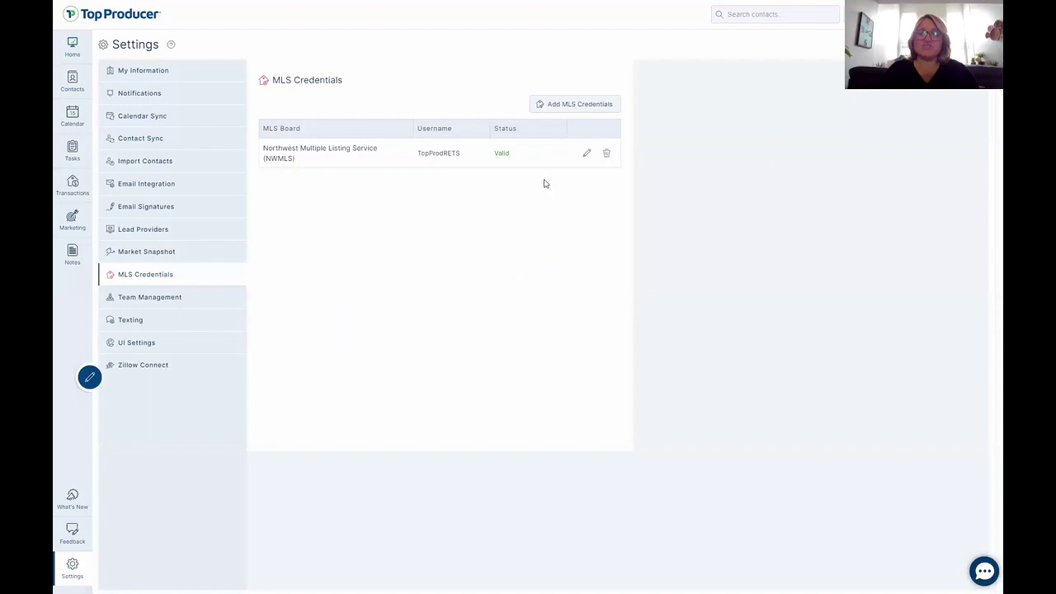
{"action": "left_click", "coordinate": [561, 106]}
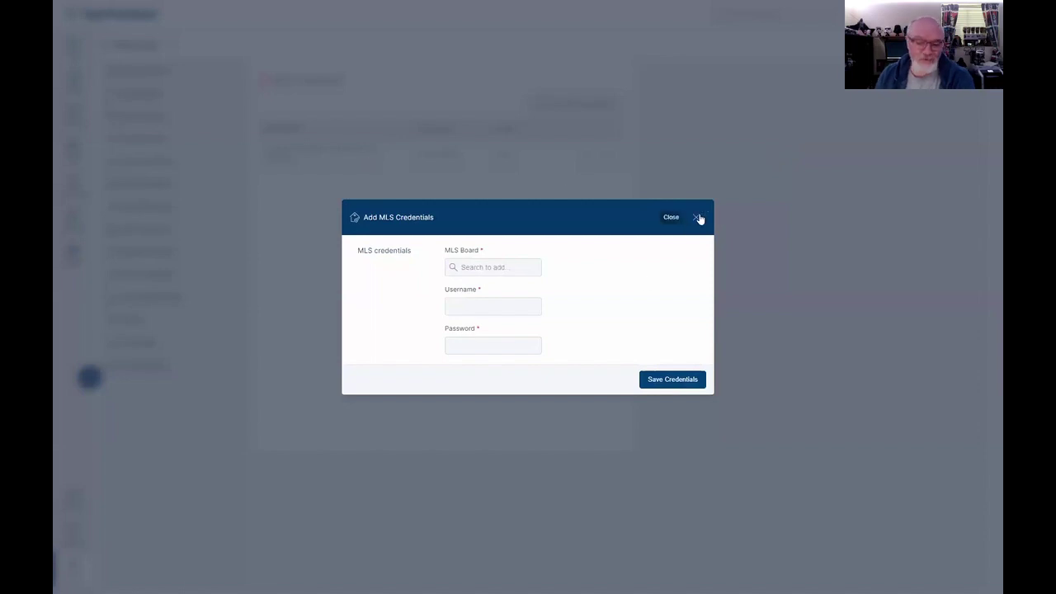
{"action": "left_click", "coordinate": [734, 173]}
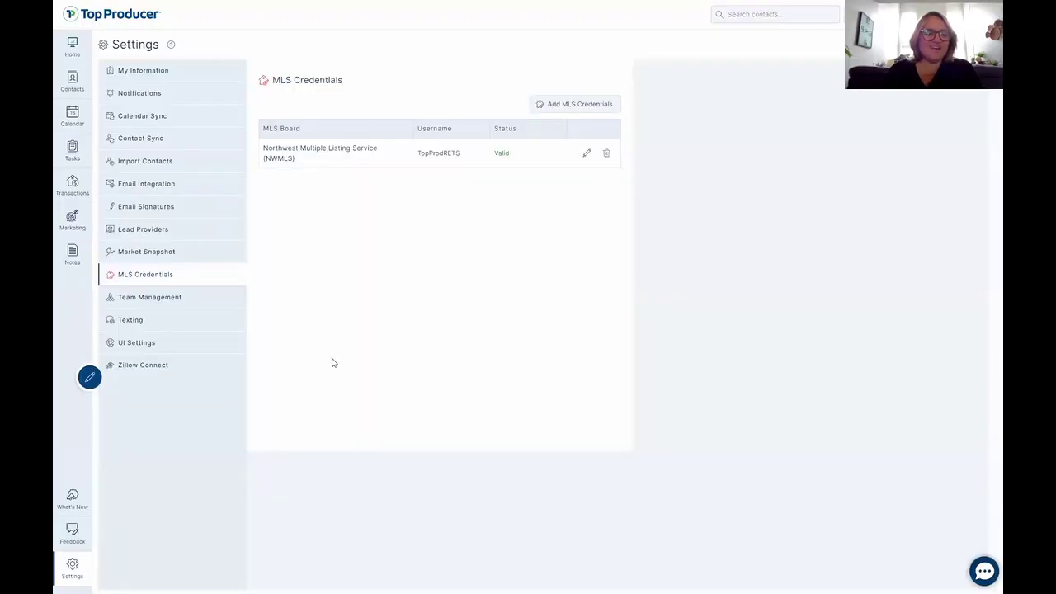
View Team Management, cancel the Add New Agent dialog, then go to Texting settings.
{"action": "left_click", "coordinate": [157, 297]}
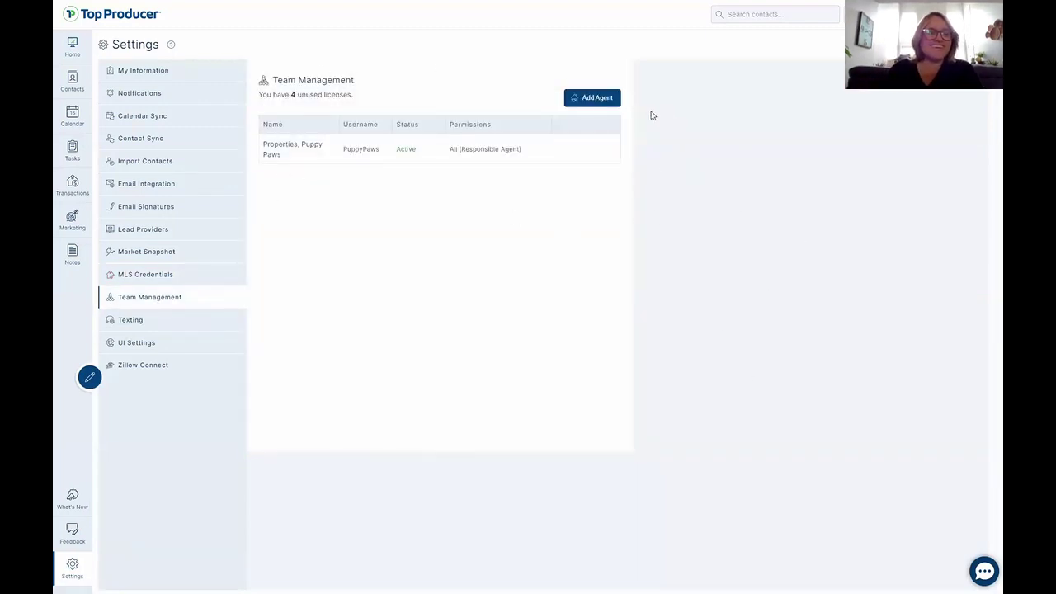
{"action": "left_click", "coordinate": [595, 100]}
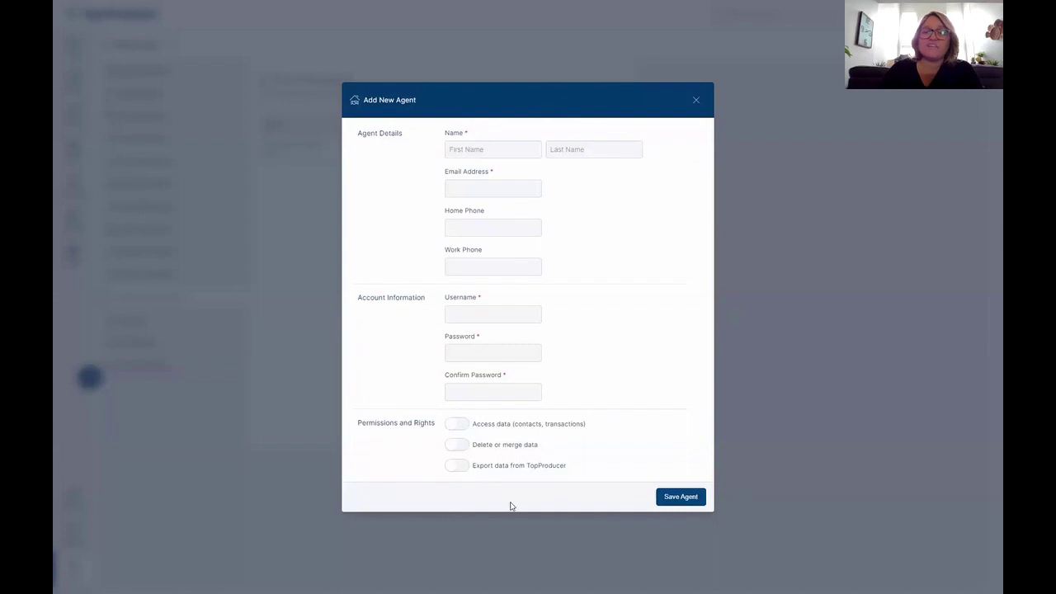
{"action": "left_click", "coordinate": [697, 101]}
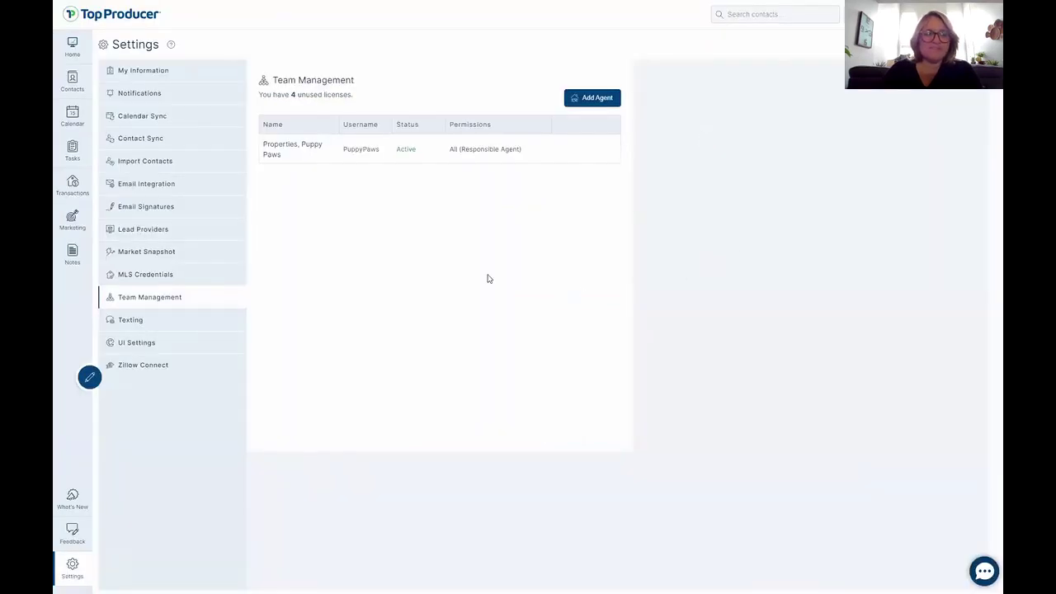
{"action": "left_click", "coordinate": [132, 321]}
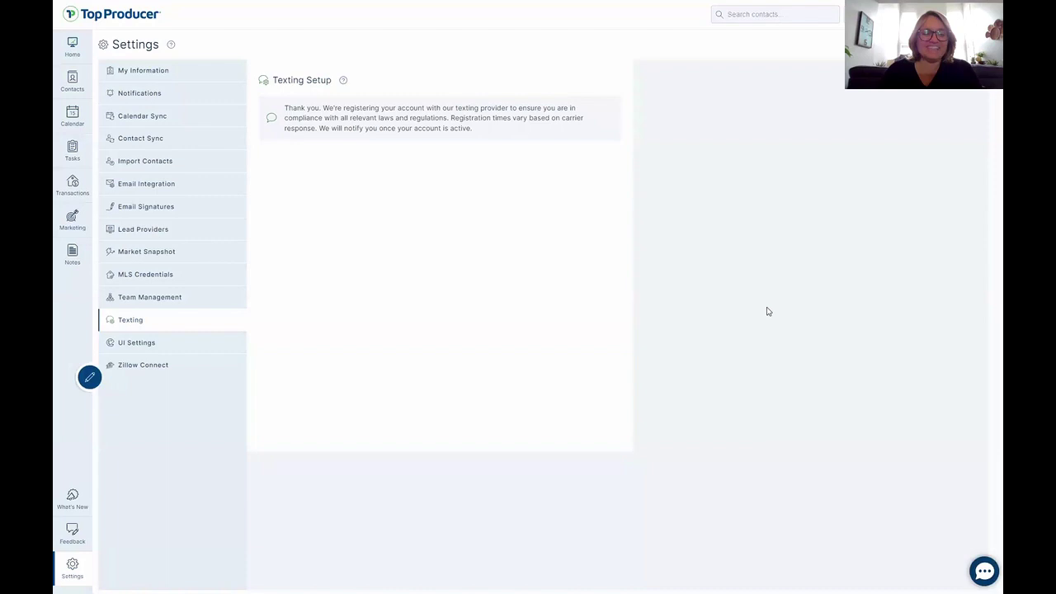
Look at UI Settings and Zillow Connect, then advance the slideshow to the Settings slide.
{"action": "left_click", "coordinate": [152, 350]}
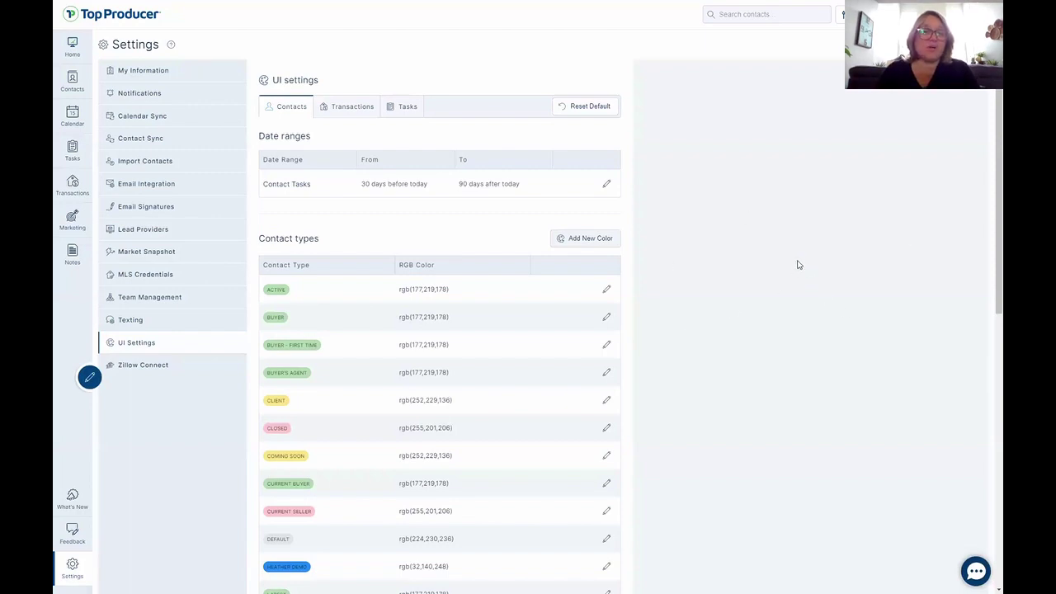
{"action": "left_click", "coordinate": [138, 365]}
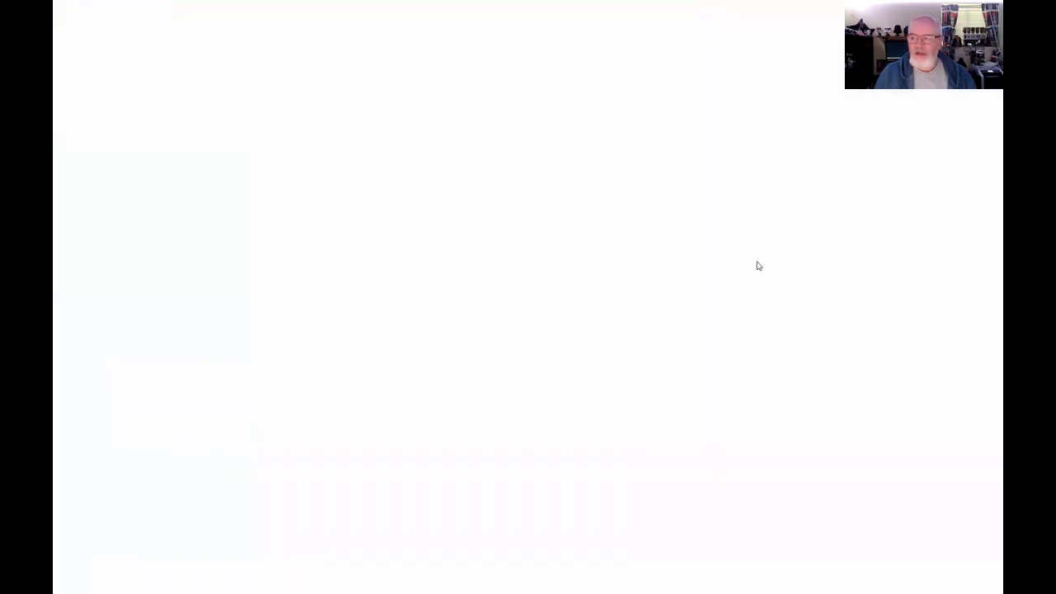
{"action": "left_click", "coordinate": [899, 297]}
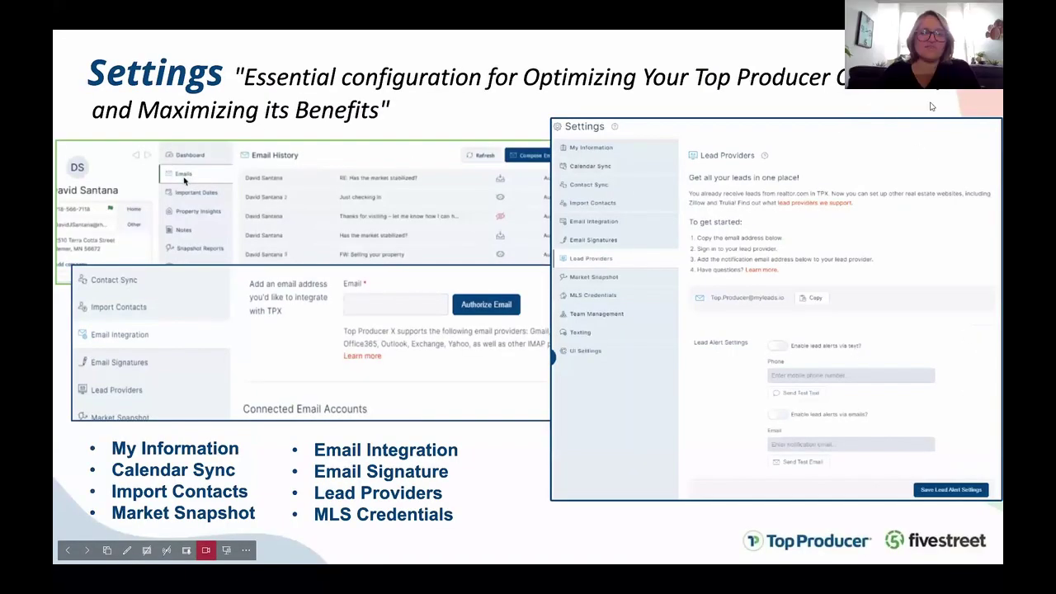
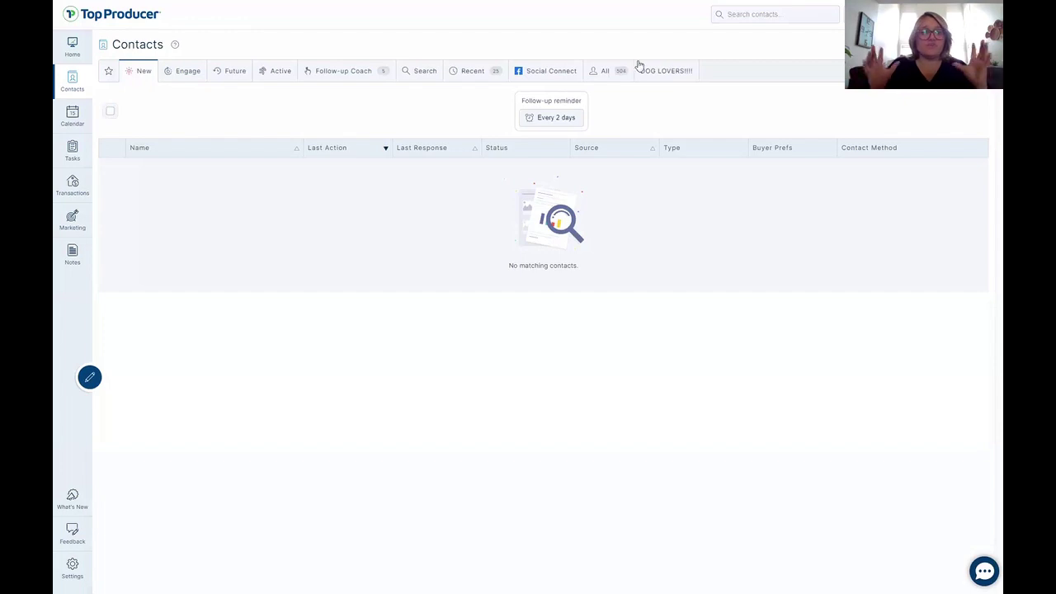
Move the All tab to the front of the Contacts tab bar, ahead of New.
{"action": "left_click_drag", "start_coordinate": [604, 73], "coordinate": [144, 76]}
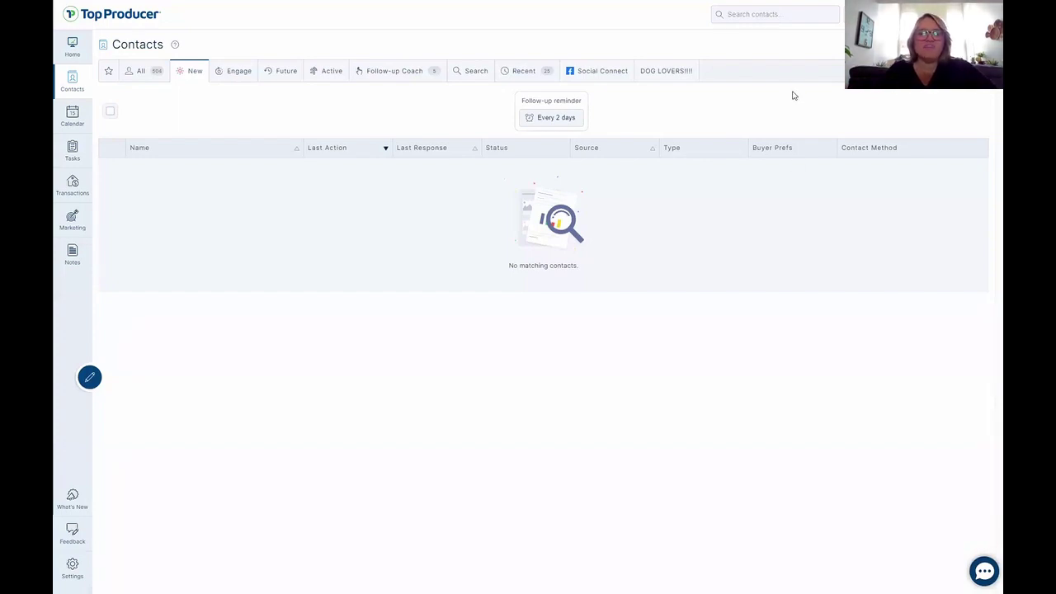
Create a 'Heather Demo' contacts tab filtered to the Dog Pawrent and Heather Demo types.
{"action": "left_click", "coordinate": [907, 47]}
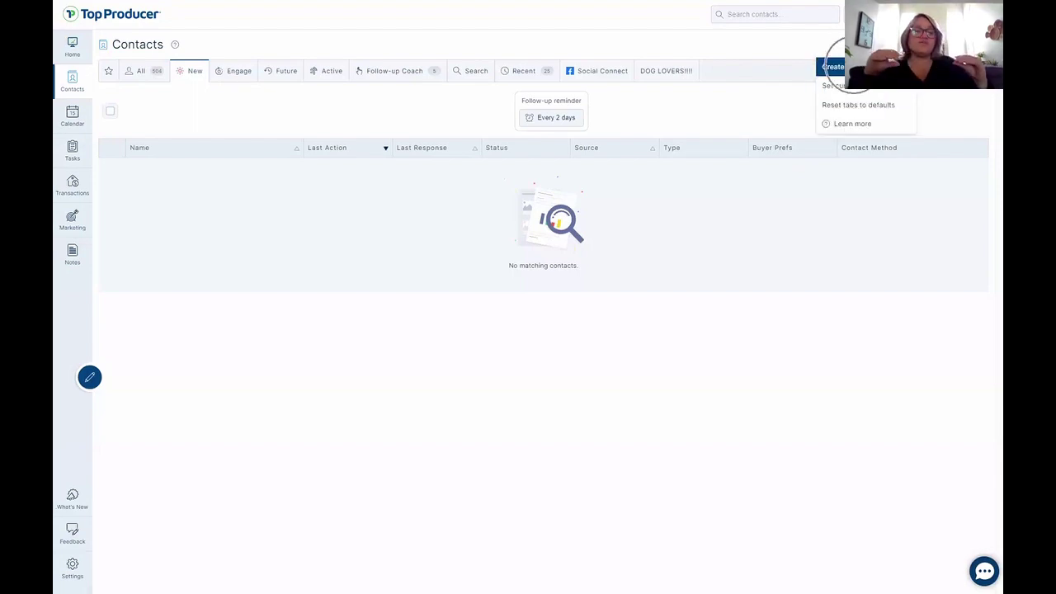
{"action": "left_click", "coordinate": [849, 66]}
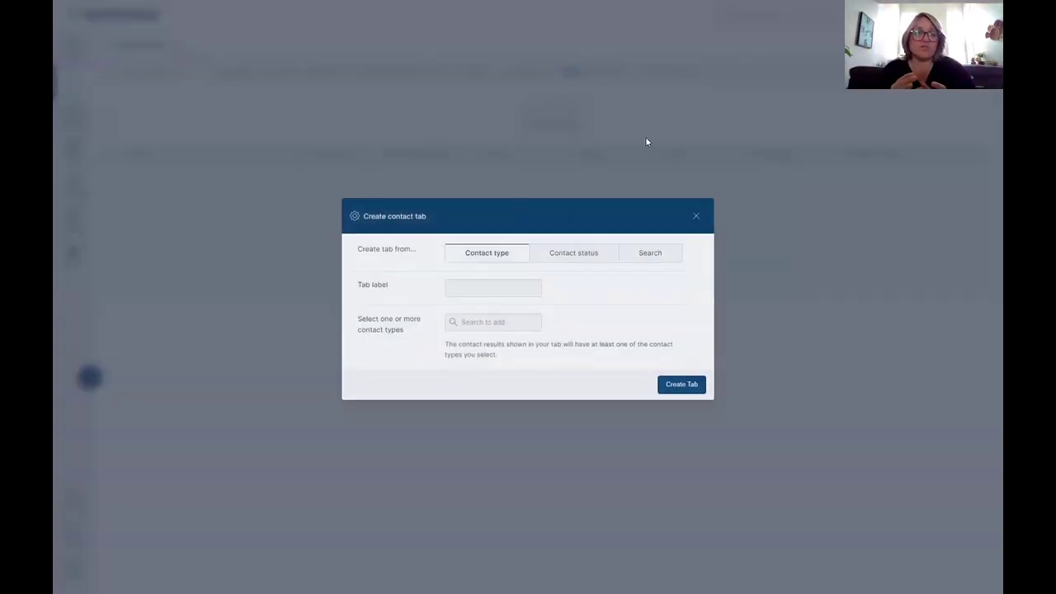
{"action": "left_click", "coordinate": [494, 283]}
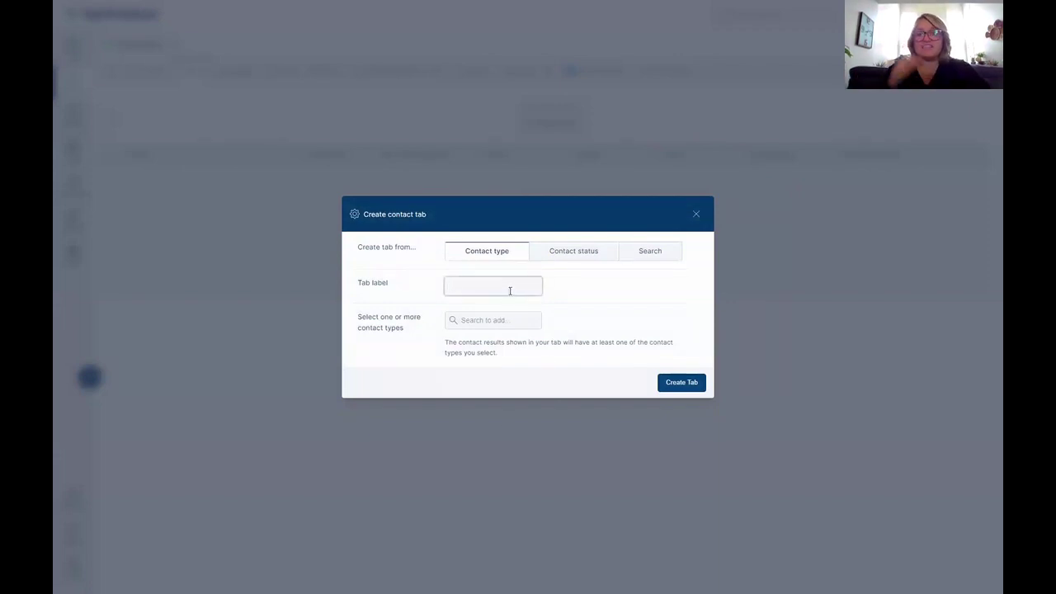
{"action": "type", "text": "Heather"}
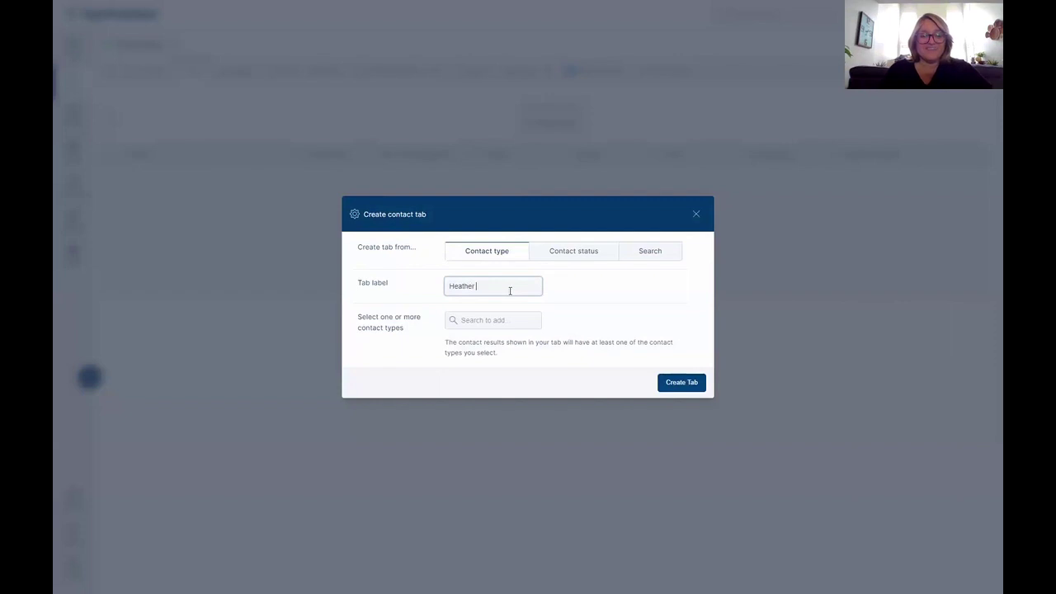
{"action": "type", "text": " Demo"}
{"action": "left_click", "coordinate": [493, 320]}
{"action": "scroll", "coordinate": [495, 371], "scroll_direction": "down", "scroll_amount": 2}
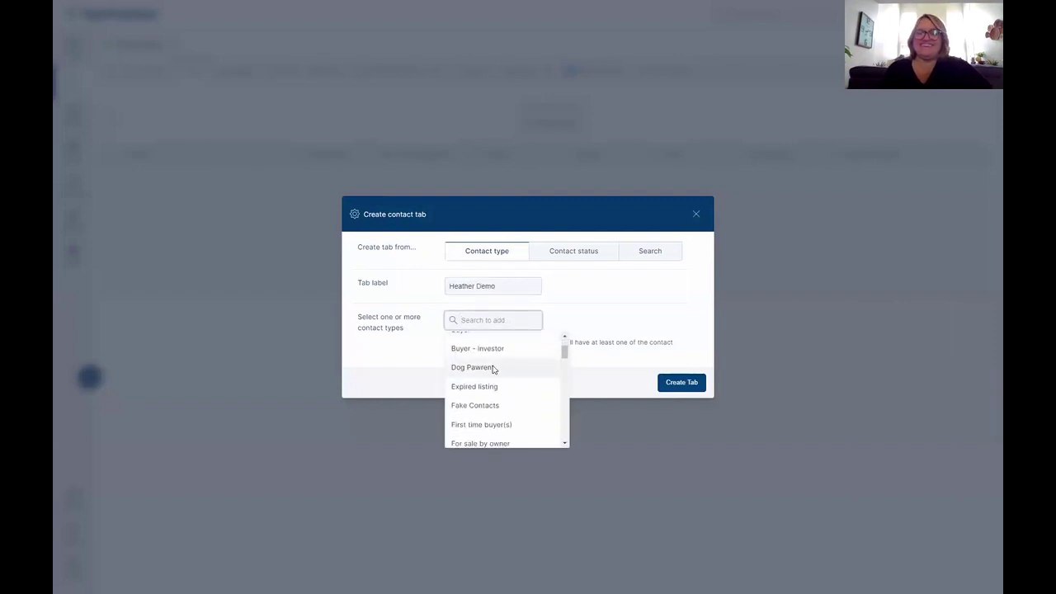
{"action": "left_click", "coordinate": [495, 368]}
{"action": "left_click", "coordinate": [487, 326]}
{"action": "scroll", "coordinate": [509, 404], "scroll_direction": "down", "scroll_amount": 3}
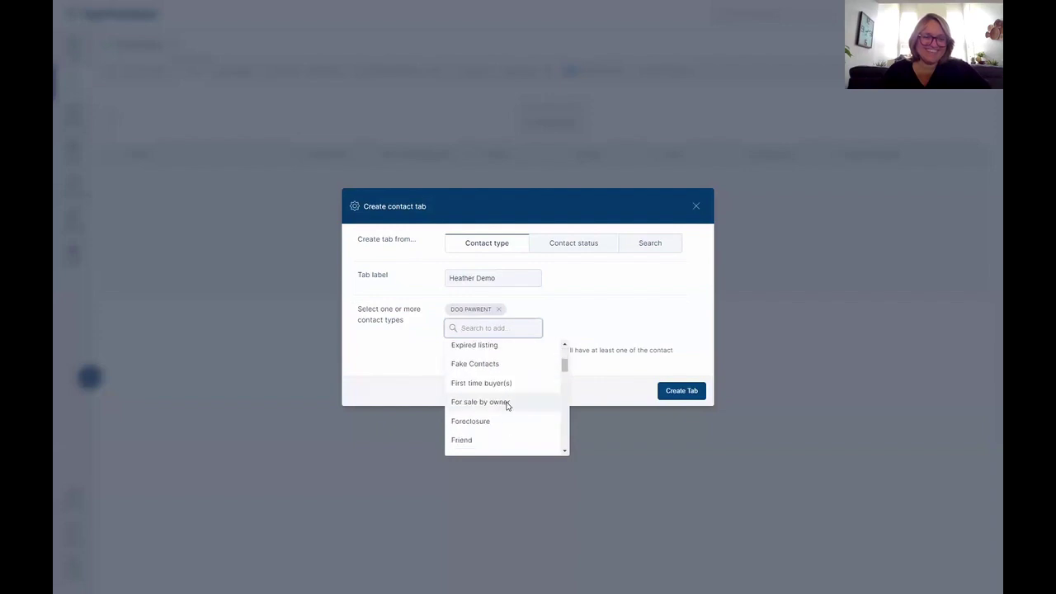
{"action": "scroll", "coordinate": [508, 406], "scroll_direction": "down", "scroll_amount": 1}
{"action": "left_click", "coordinate": [489, 379]}
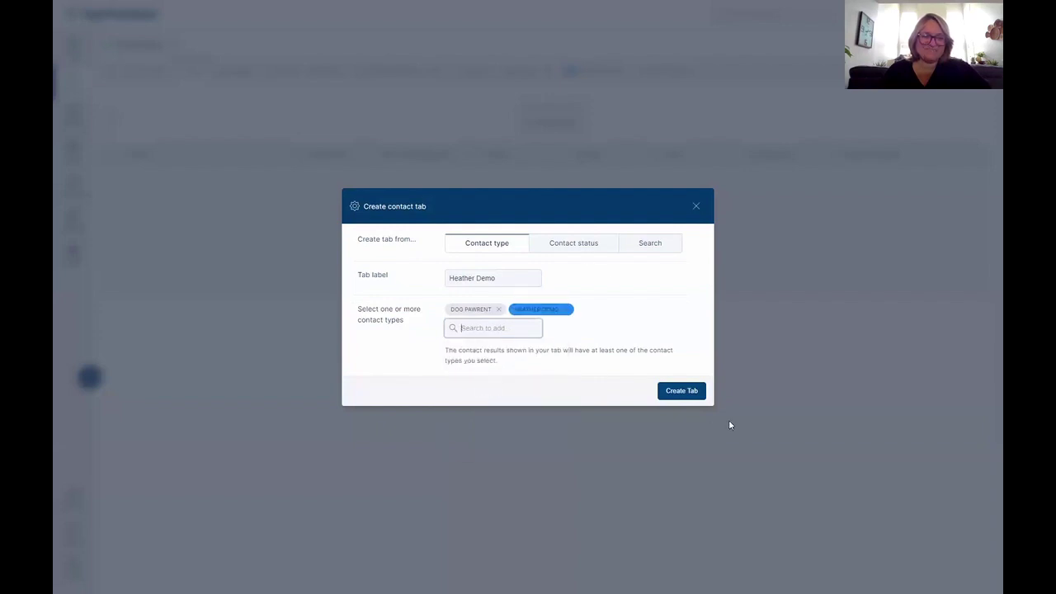
{"action": "left_click", "coordinate": [675, 394]}
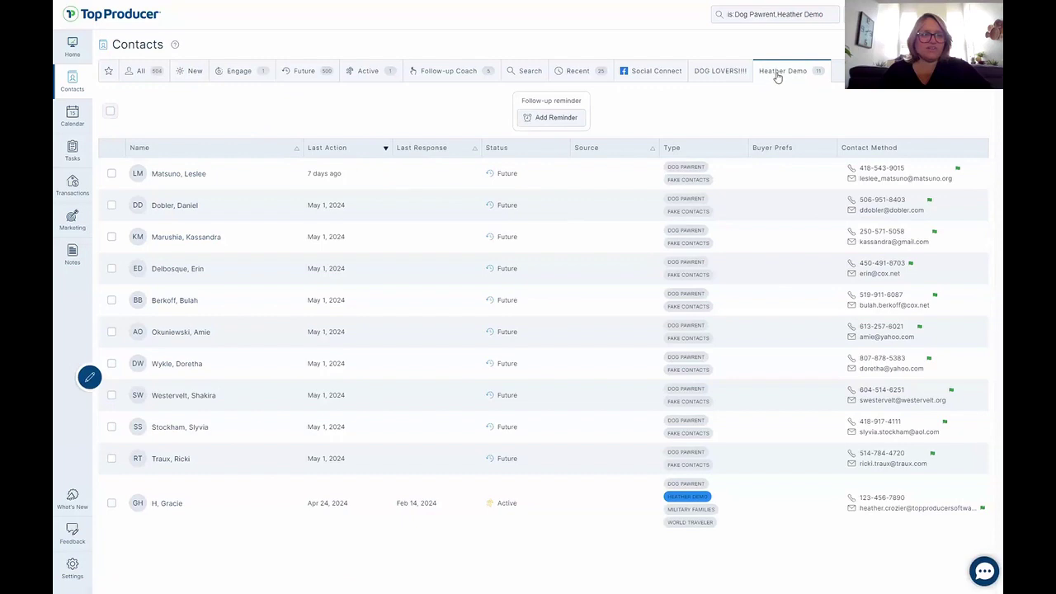
Move the Heather Demo tab between Recent and Social Connect, then delete it.
{"action": "left_click_drag", "start_coordinate": [774, 80], "coordinate": [643, 72]}
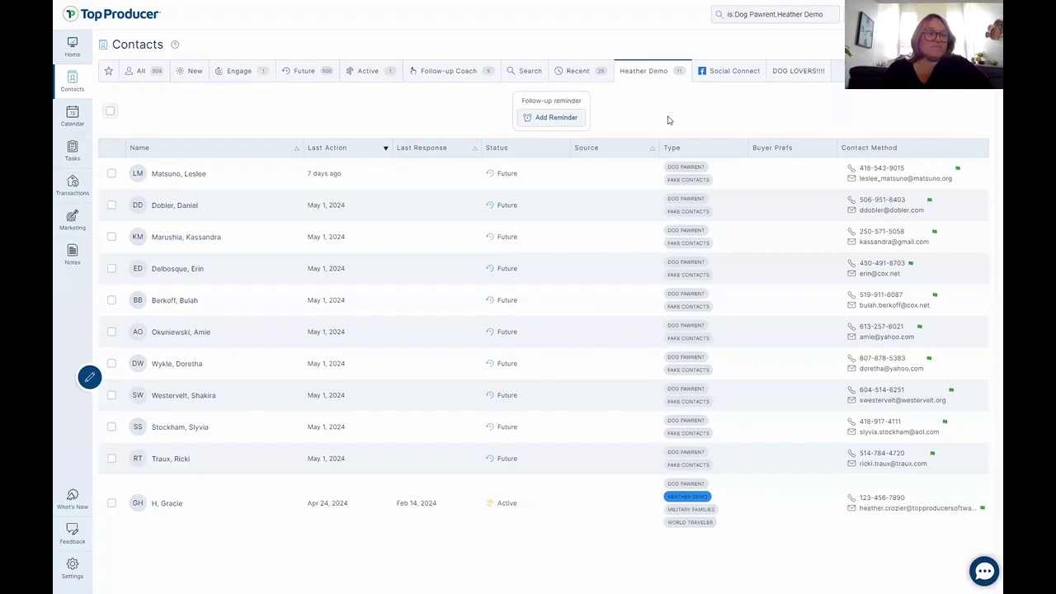
{"action": "left_click_drag", "start_coordinate": [649, 74], "coordinate": [659, 137]}
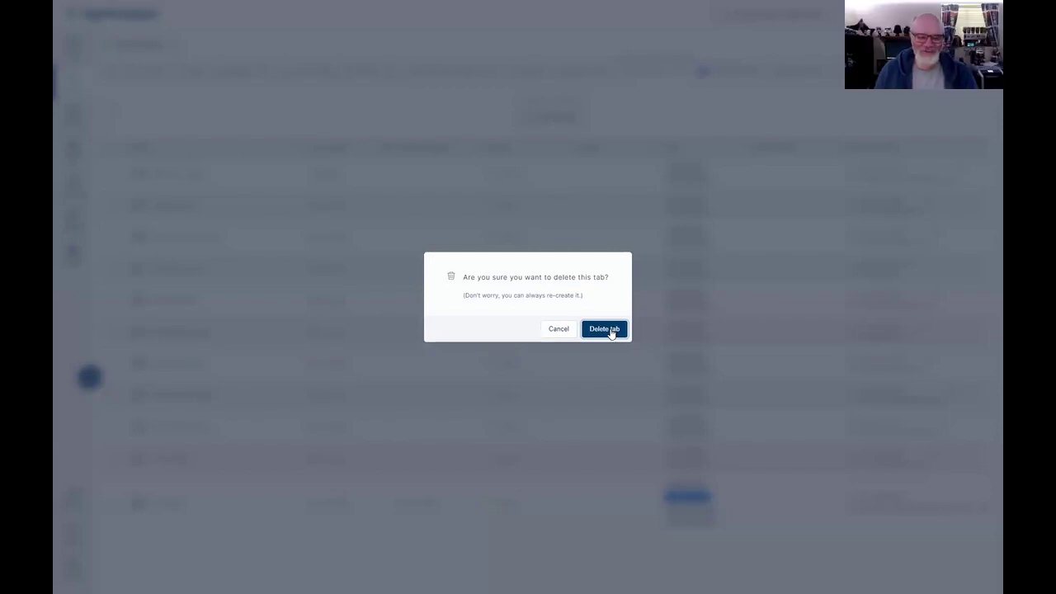
{"action": "left_click", "coordinate": [606, 330]}
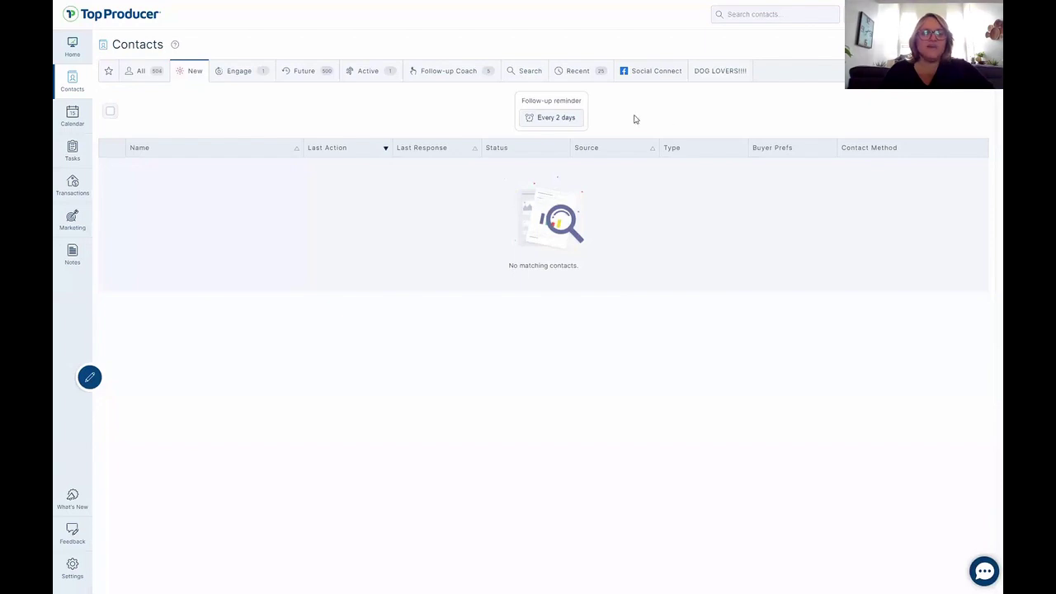
On the Future contacts list, delete the 5-day follow-up reminder.
{"action": "left_click", "coordinate": [137, 73]}
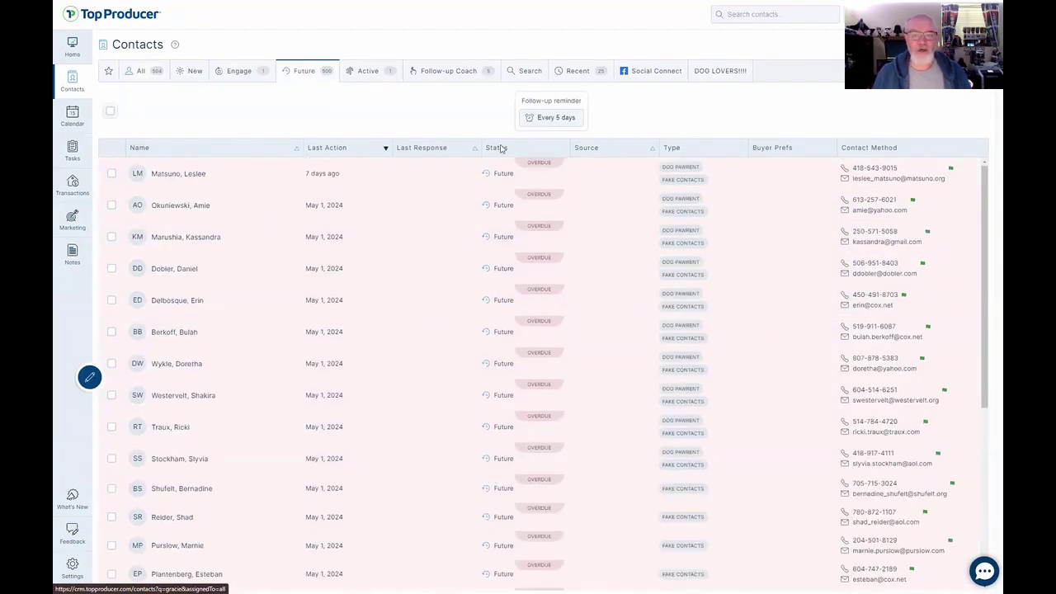
{"action": "left_click", "coordinate": [551, 121]}
{"action": "double_click", "coordinate": [485, 299]}
{"action": "left_click", "coordinate": [588, 337]}
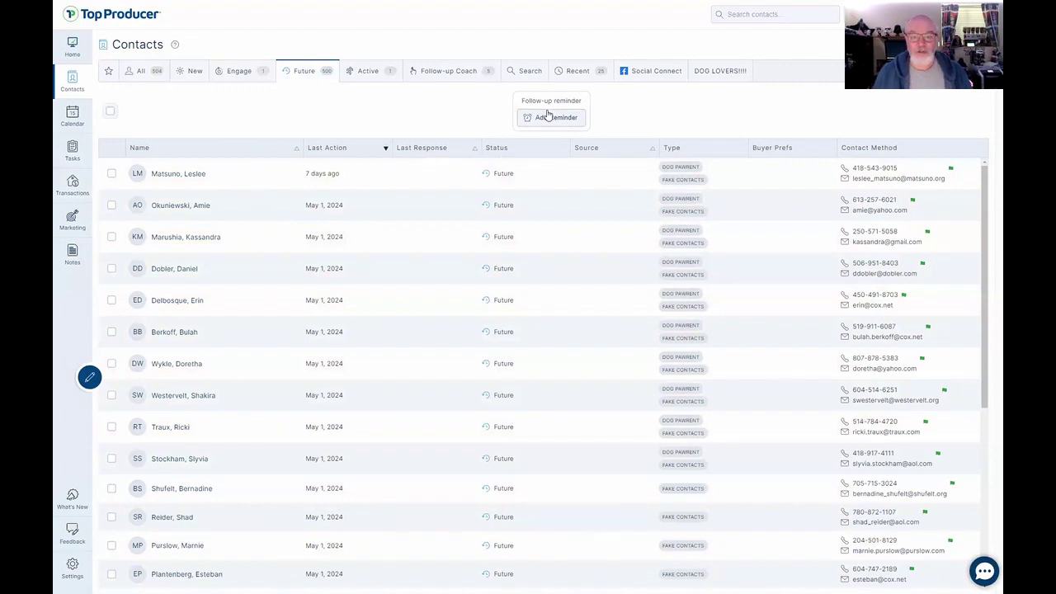
Add a 6-day follow-up reminder, delete it again, then select all Future contacts.
{"action": "left_click", "coordinate": [549, 118]}
{"action": "type", "text": "6"}
{"action": "left_click", "coordinate": [685, 335]}
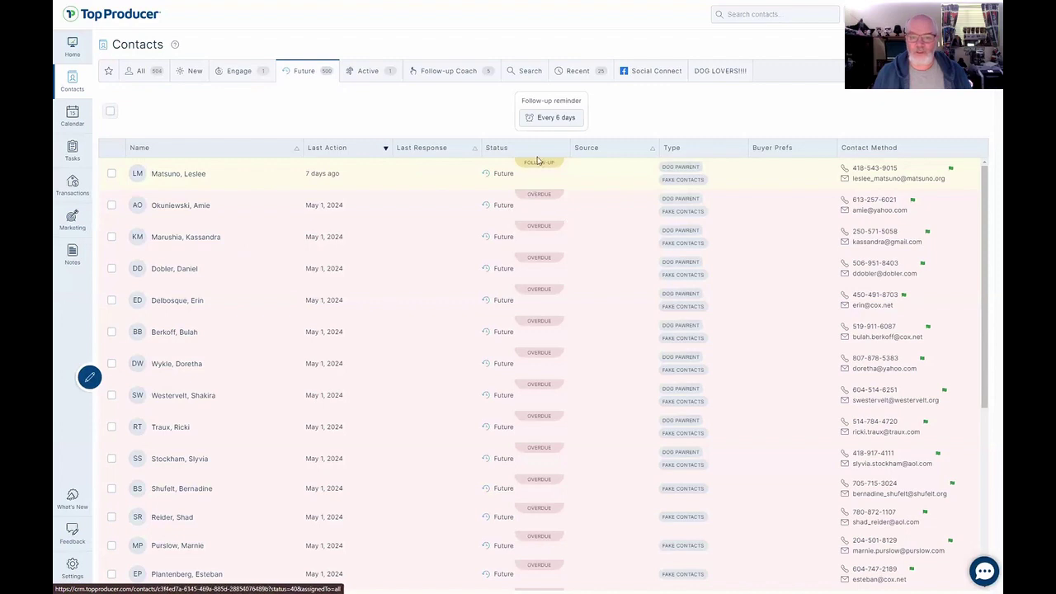
{"action": "left_click", "coordinate": [556, 118]}
{"action": "left_click", "coordinate": [579, 335]}
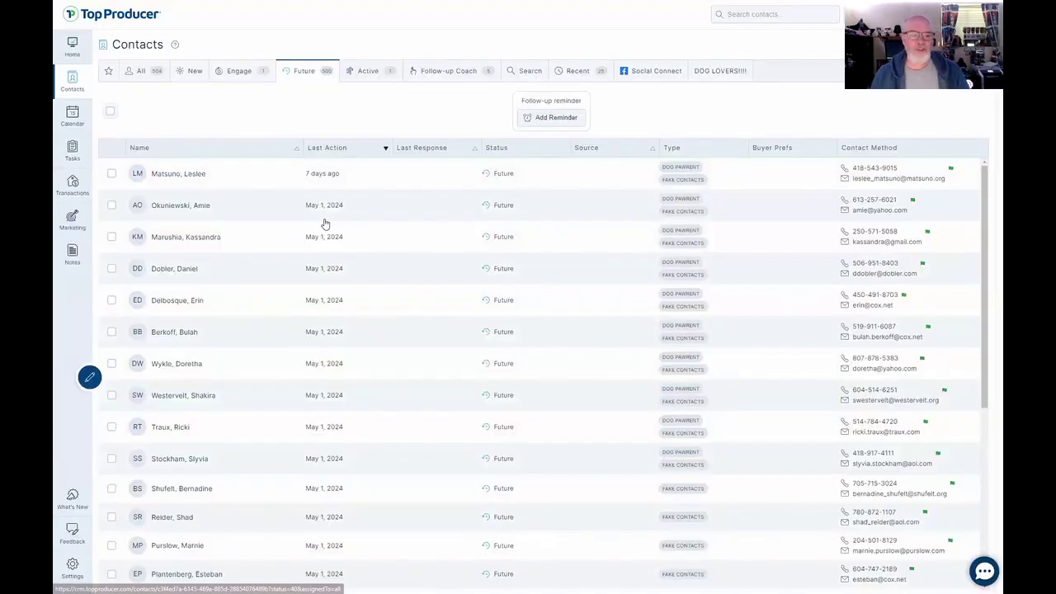
{"action": "left_click", "coordinate": [110, 111]}
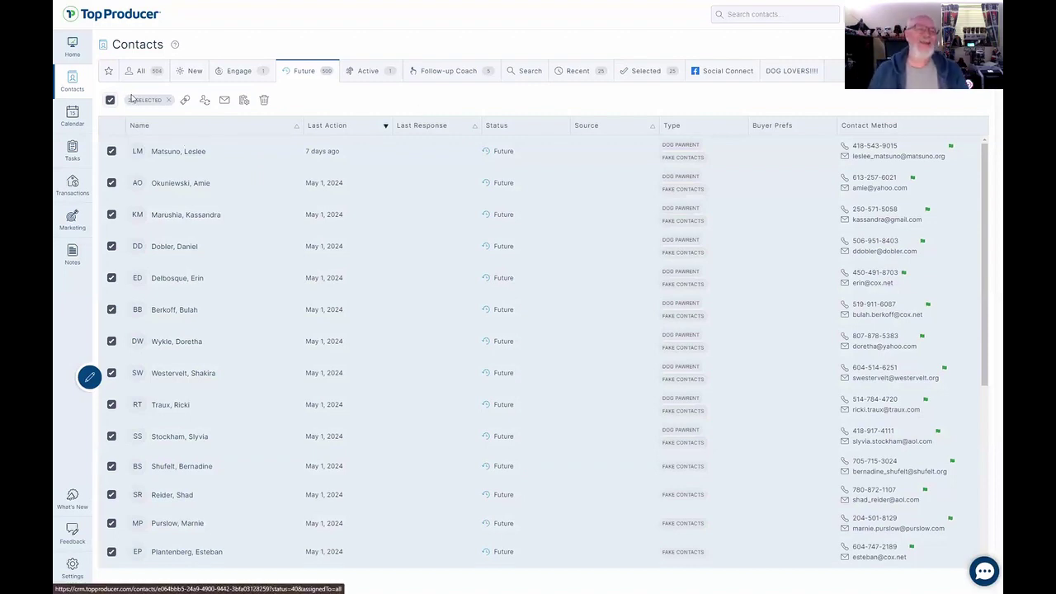
Change three Future contacts' statuses, two to Active and one to Inactive, then close the details panel.
{"action": "left_click", "coordinate": [175, 152]}
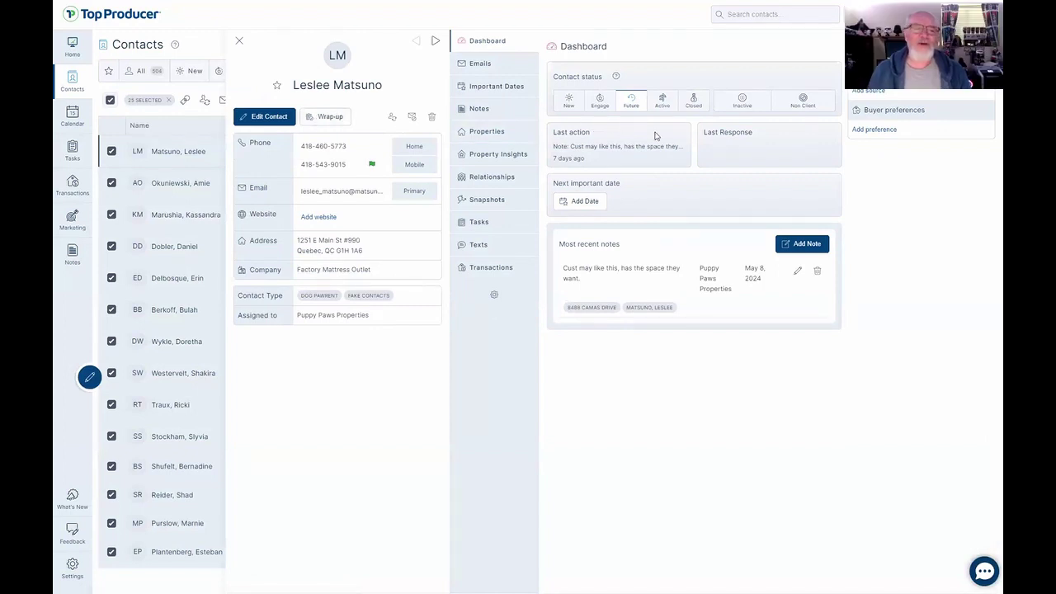
{"action": "left_click", "coordinate": [665, 100]}
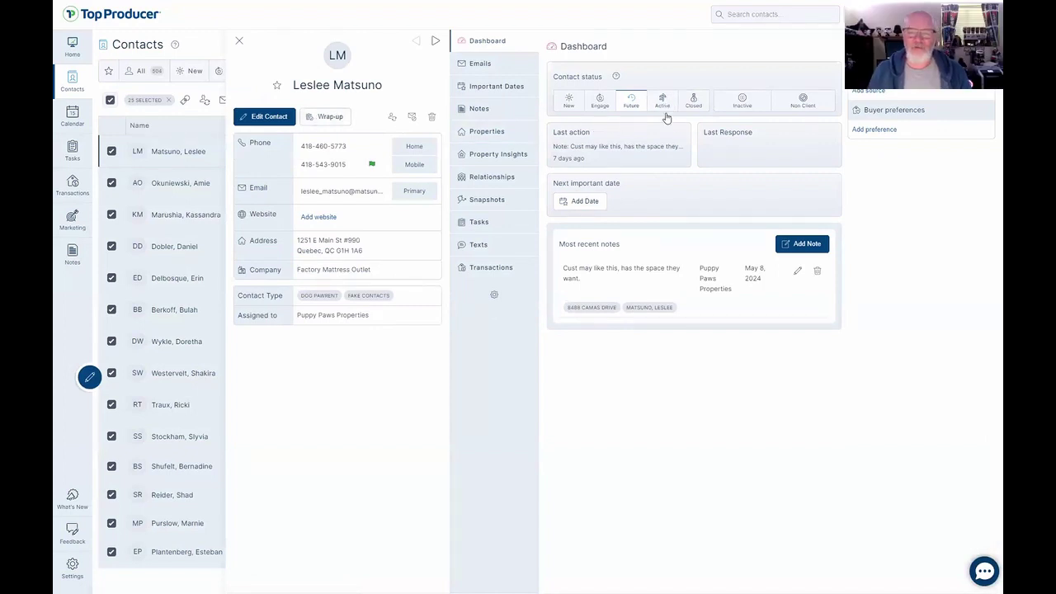
{"action": "left_click", "coordinate": [434, 42]}
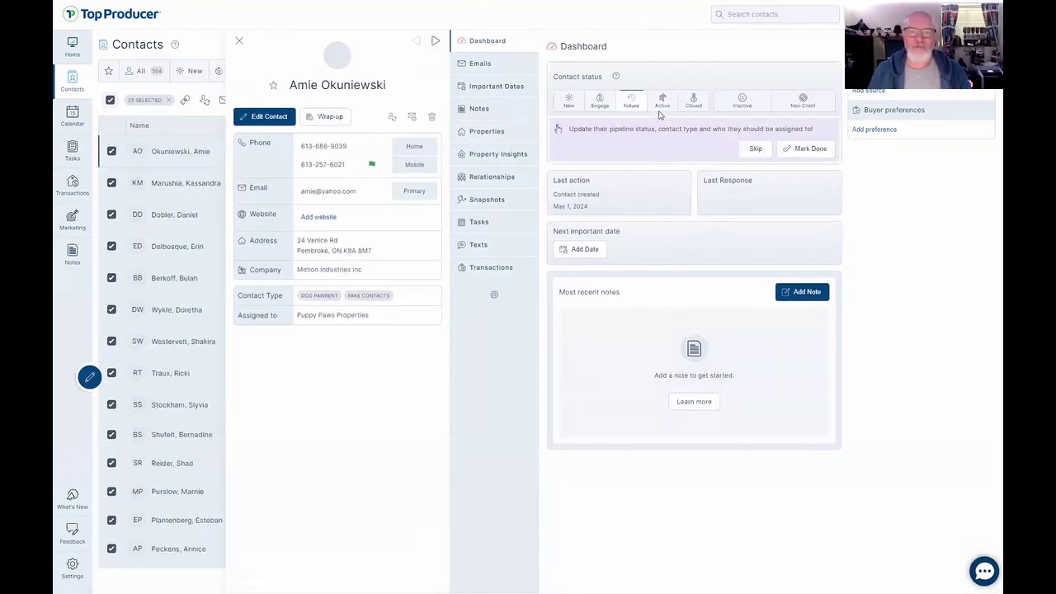
{"action": "left_click", "coordinate": [663, 101]}
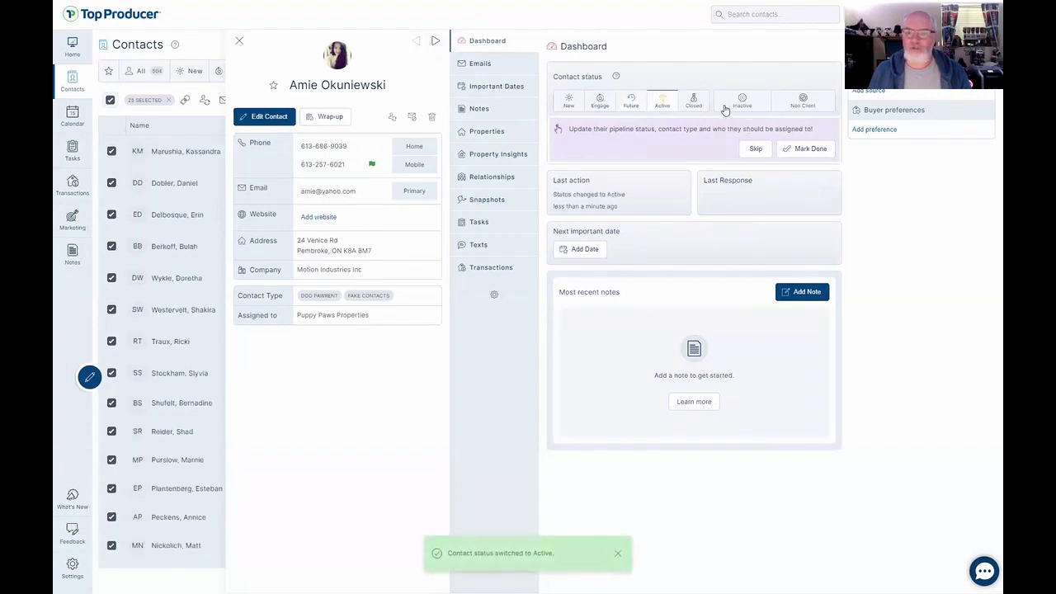
{"action": "left_click", "coordinate": [435, 41]}
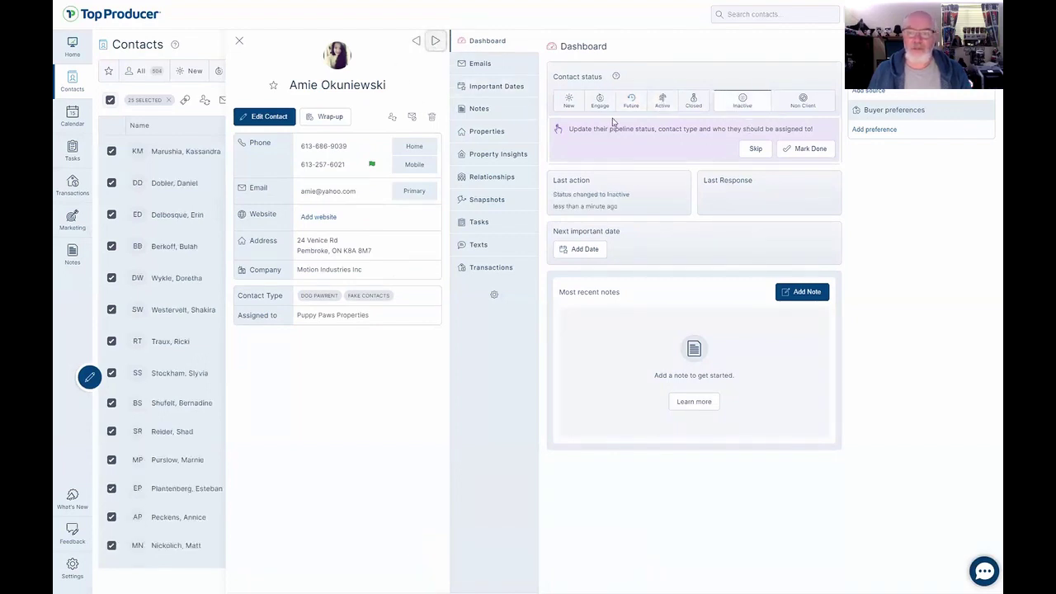
{"action": "left_click", "coordinate": [663, 101]}
{"action": "left_click", "coordinate": [239, 40]}
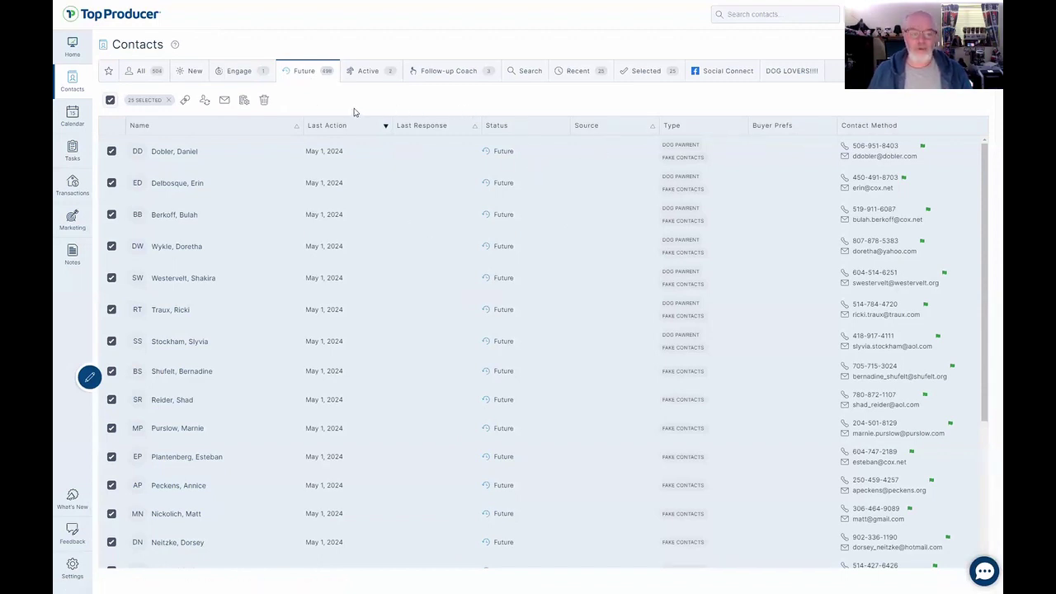
Open the Active contacts list, select all contacts, then clear the selection.
{"action": "left_click", "coordinate": [230, 72]}
{"action": "left_click", "coordinate": [360, 72]}
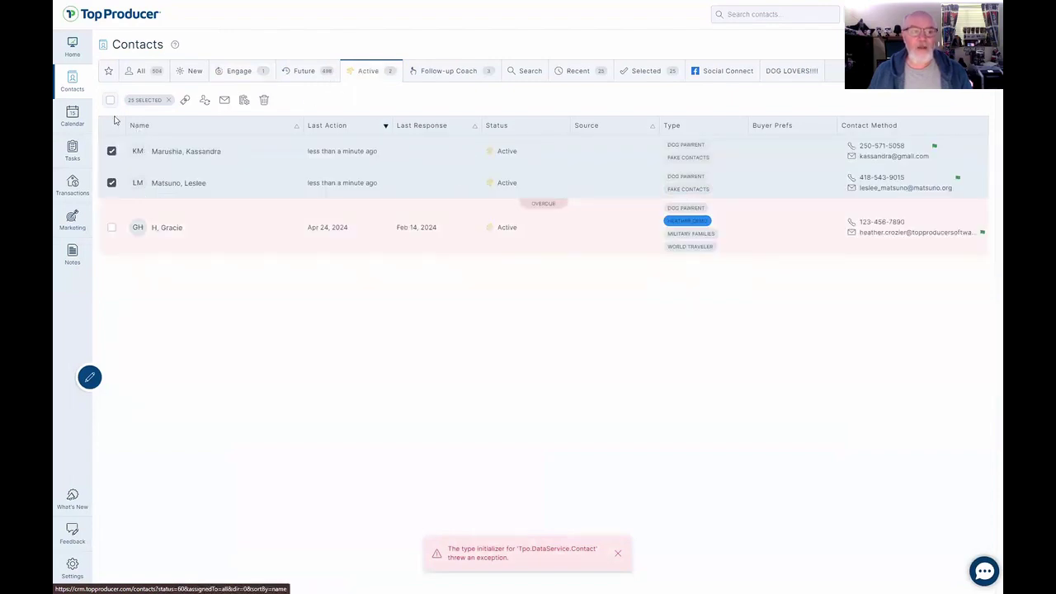
{"action": "left_click", "coordinate": [108, 99]}
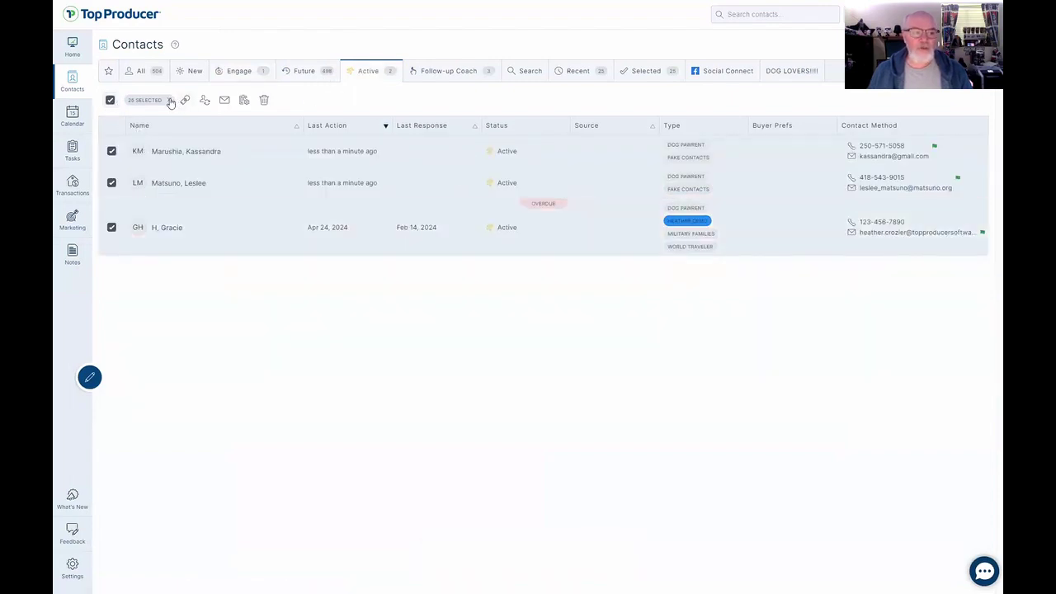
{"action": "left_click", "coordinate": [170, 101]}
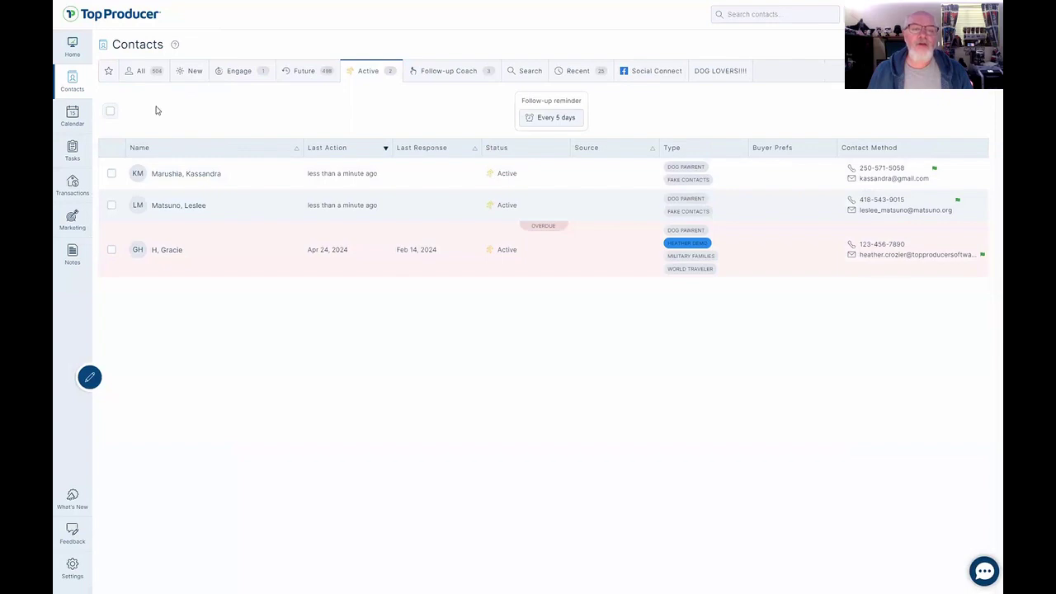
Select all three Active contacts and delete the DOG LOVERS tab.
{"action": "left_click", "coordinate": [110, 112]}
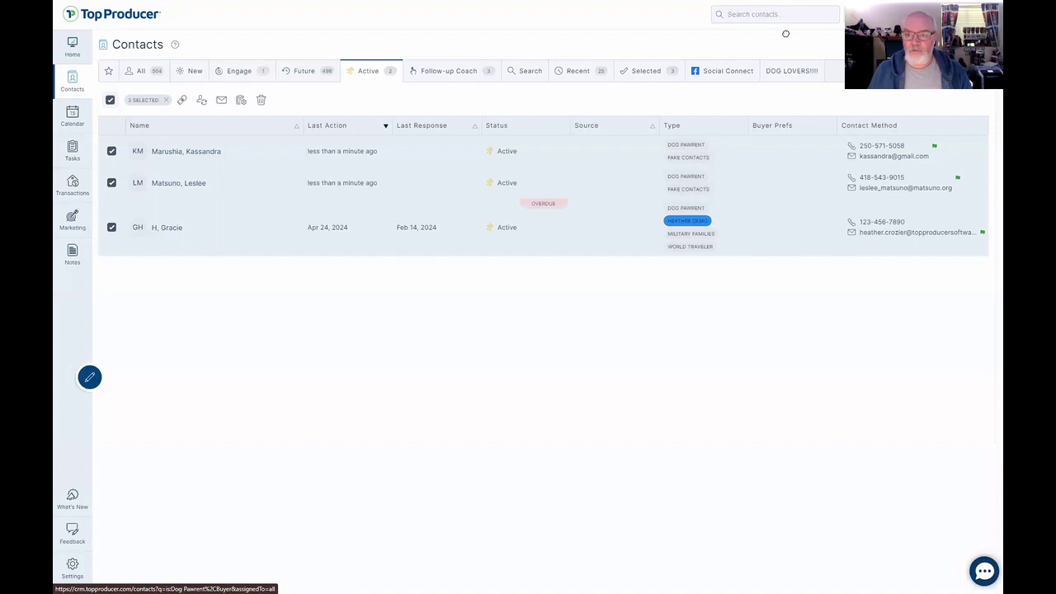
{"action": "left_click", "coordinate": [817, 70]}
{"action": "left_click", "coordinate": [612, 331]}
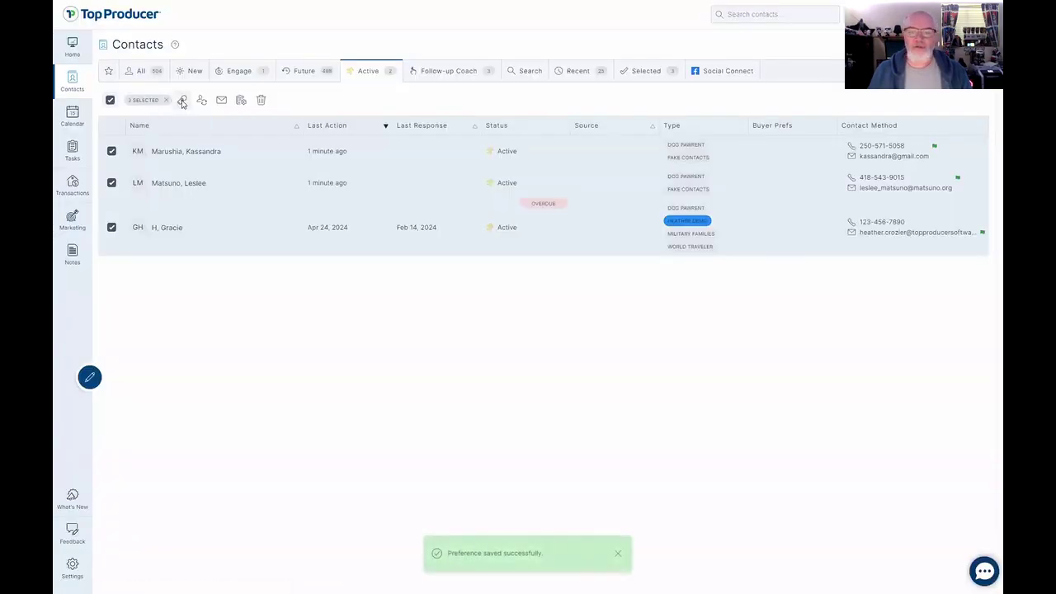
Give the three selected contacts a new contact type 'Glen's making it up as he goes'.
{"action": "left_click", "coordinate": [183, 101]}
{"action": "left_click", "coordinate": [516, 290]}
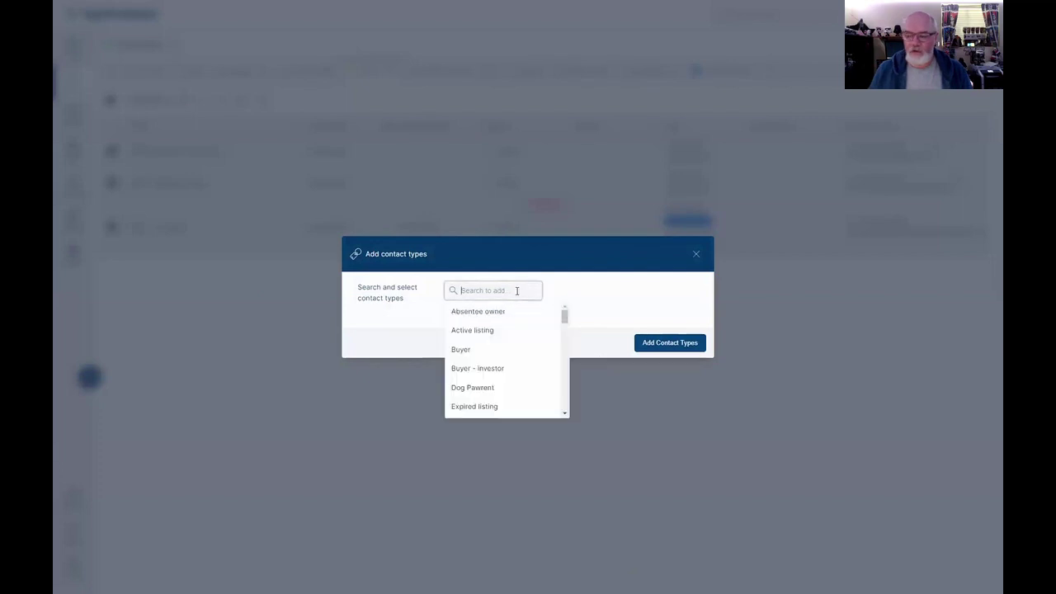
{"action": "type", "text": "Glen's m"}
{"action": "type", "text": "aking it up as he g"}
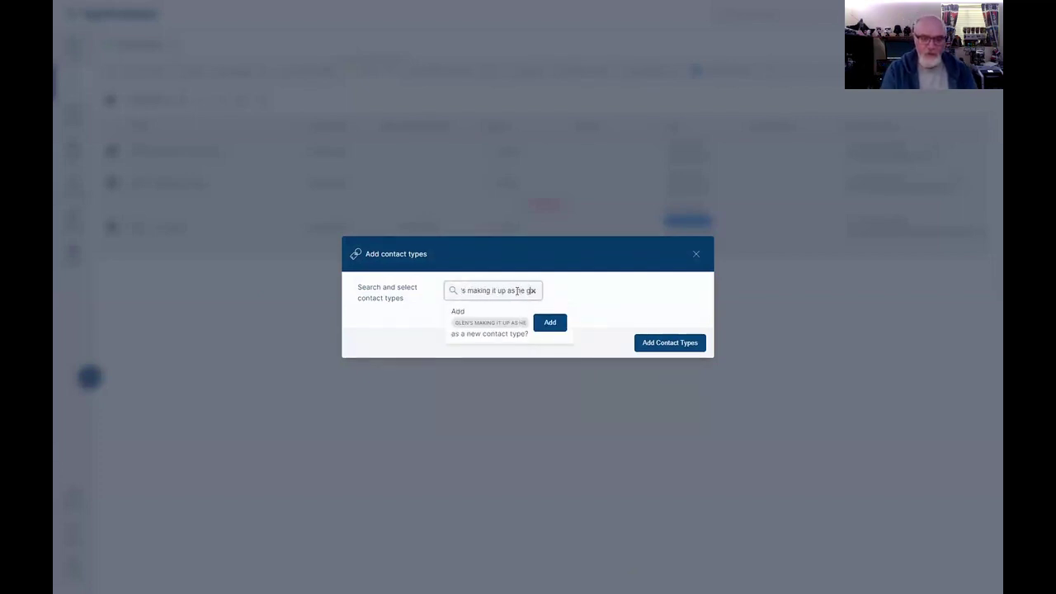
{"action": "type", "text": "oes"}
{"action": "left_click", "coordinate": [550, 322]}
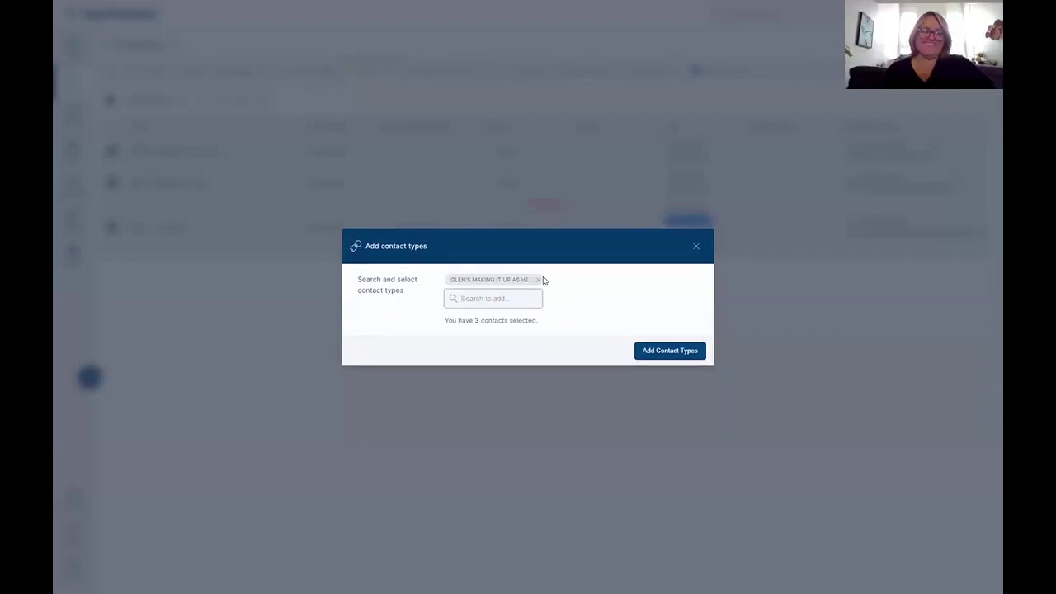
{"action": "left_click", "coordinate": [669, 350]}
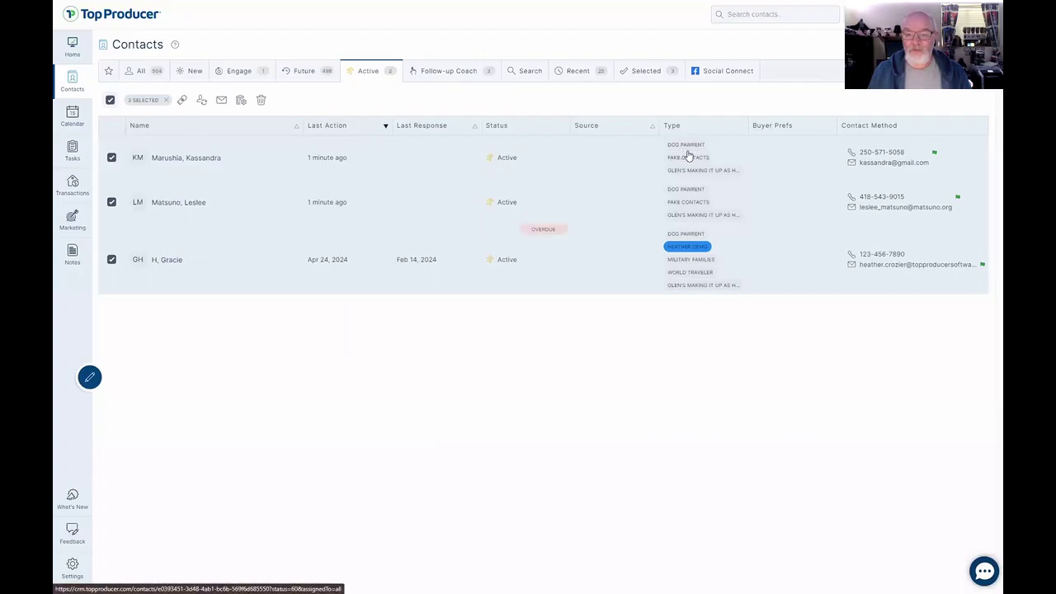
{"action": "left_click", "coordinate": [909, 45]}
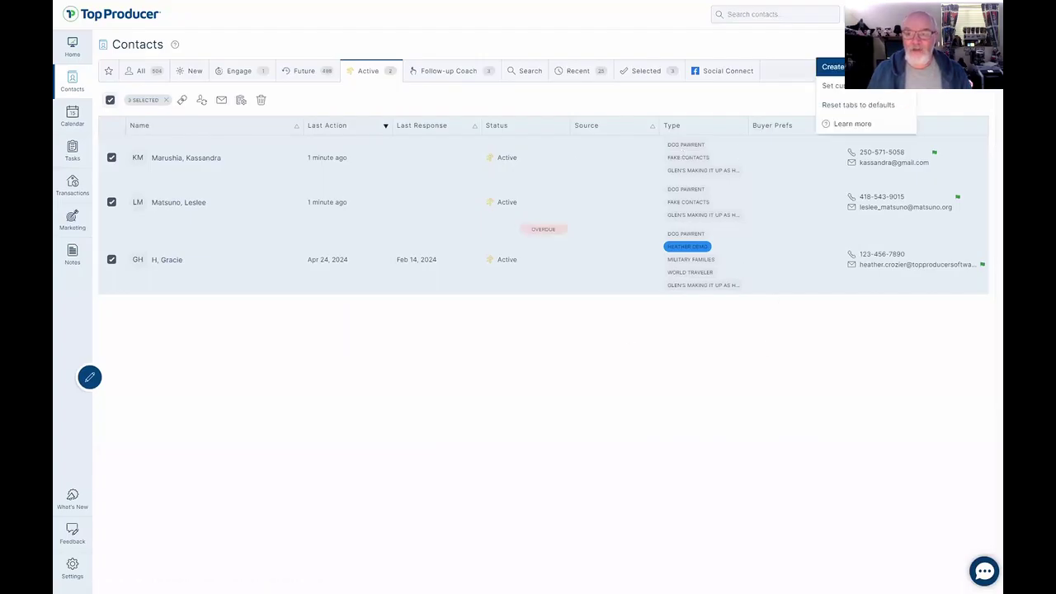
Create a 'Testing' tab filtered to the Glen's making it up as he goes type, then request its deletion.
{"action": "left_click", "coordinate": [863, 66]}
{"action": "left_click", "coordinate": [499, 286]}
{"action": "type", "text": "Testing"}
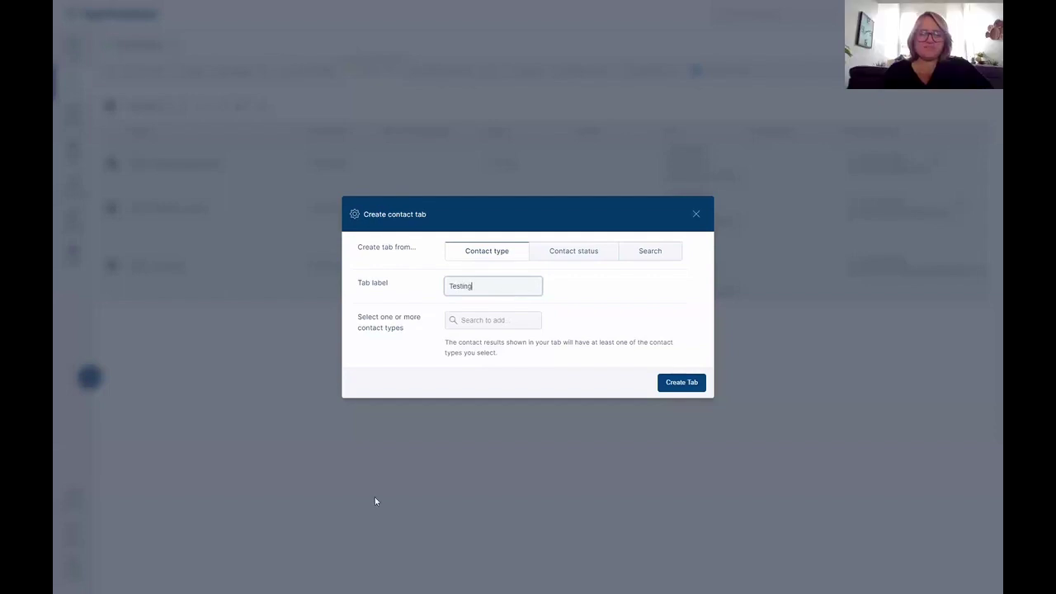
{"action": "left_click", "coordinate": [483, 326]}
{"action": "scroll", "coordinate": [504, 396], "scroll_direction": "down", "scroll_amount": 3}
{"action": "scroll", "coordinate": [503, 404], "scroll_direction": "down", "scroll_amount": 5}
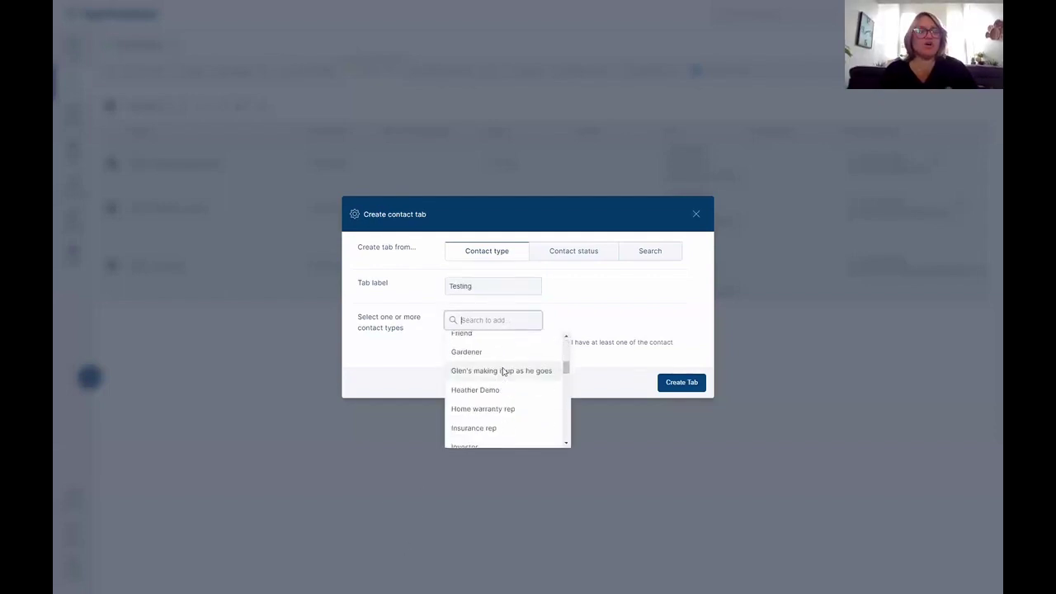
{"action": "left_click", "coordinate": [502, 371]}
{"action": "left_click", "coordinate": [703, 395]}
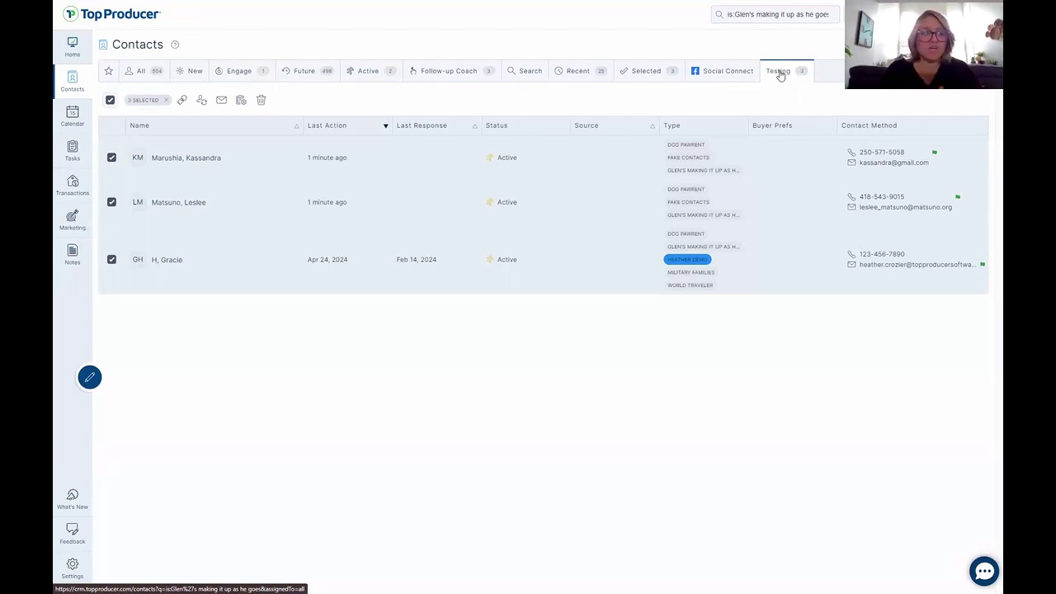
{"action": "left_click", "coordinate": [801, 71]}
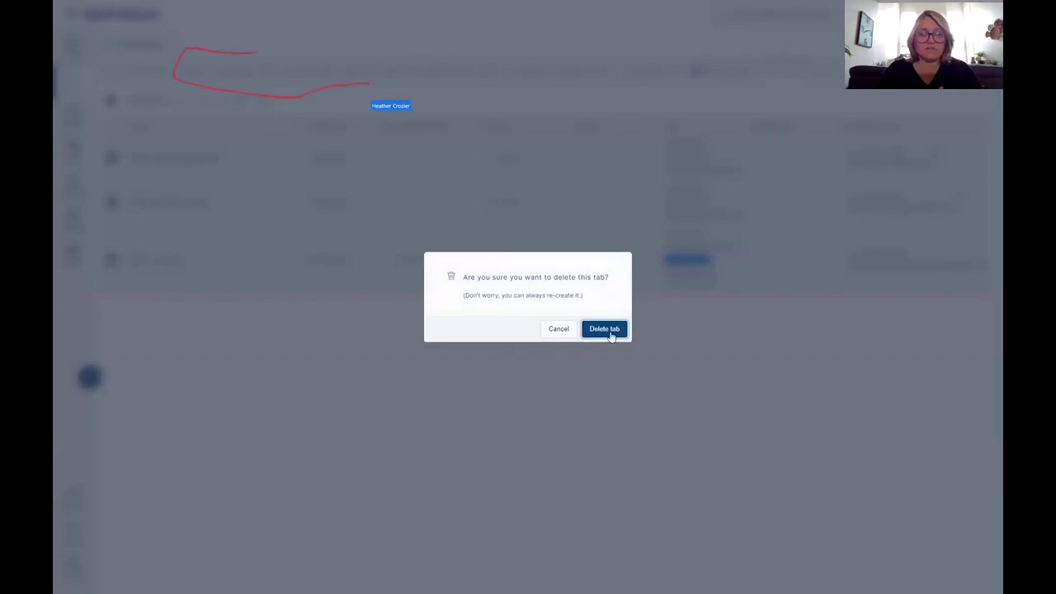
Confirm deleting the Testing tab, deselect the contacts, and open the fifth Future contact's record.
{"action": "left_click", "coordinate": [605, 328]}
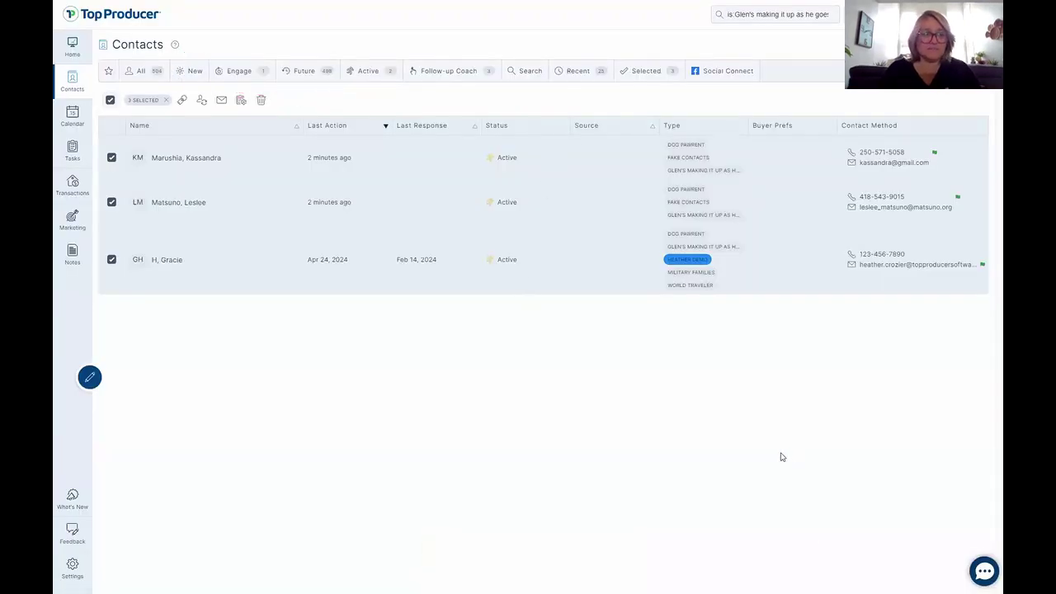
{"action": "left_click", "coordinate": [110, 99]}
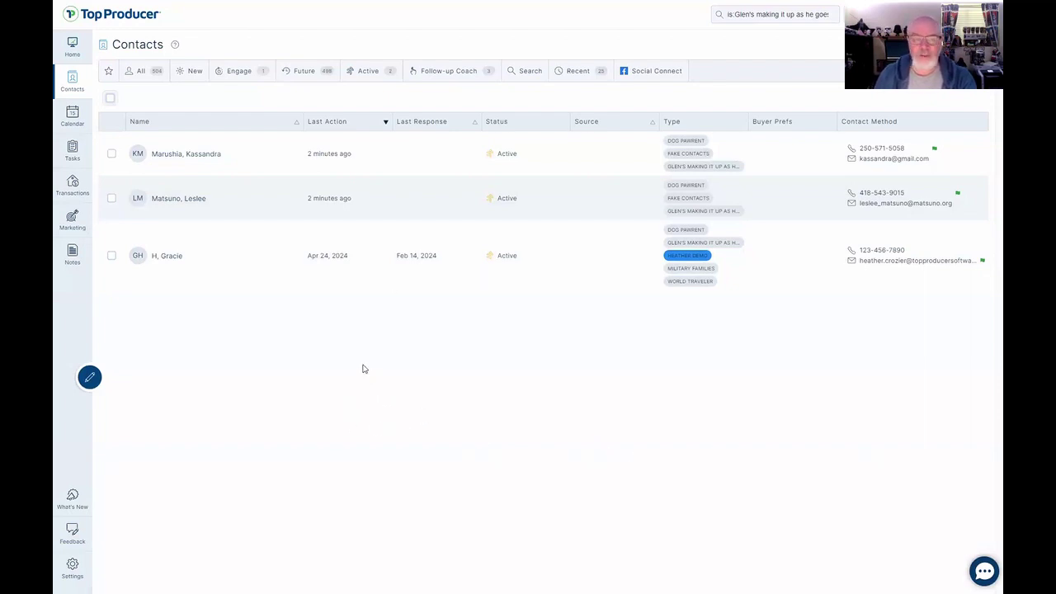
{"action": "left_click", "coordinate": [304, 72]}
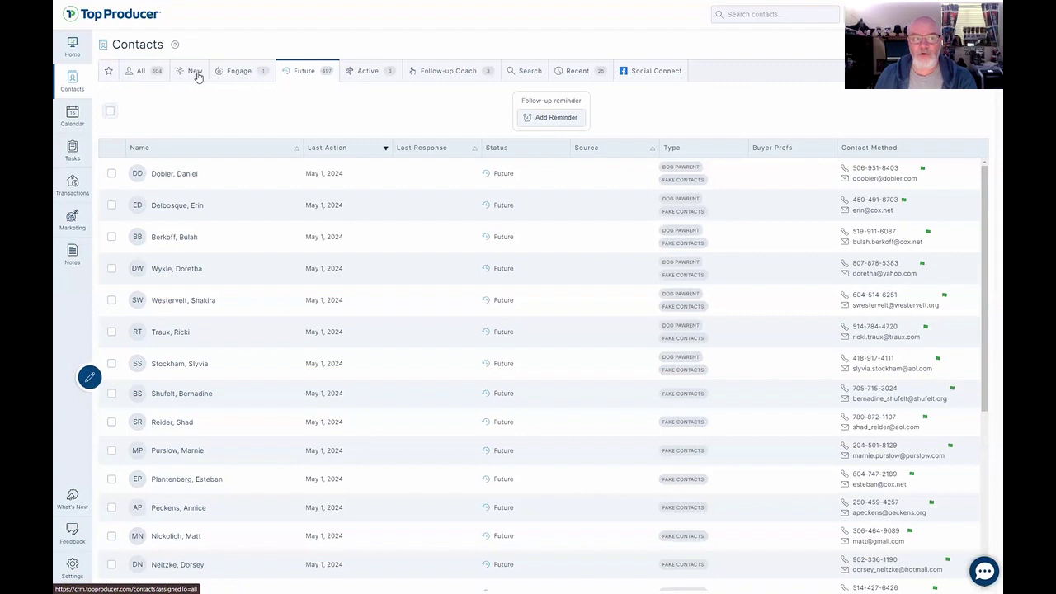
{"action": "left_click", "coordinate": [111, 301]}
{"action": "left_click", "coordinate": [182, 278]}
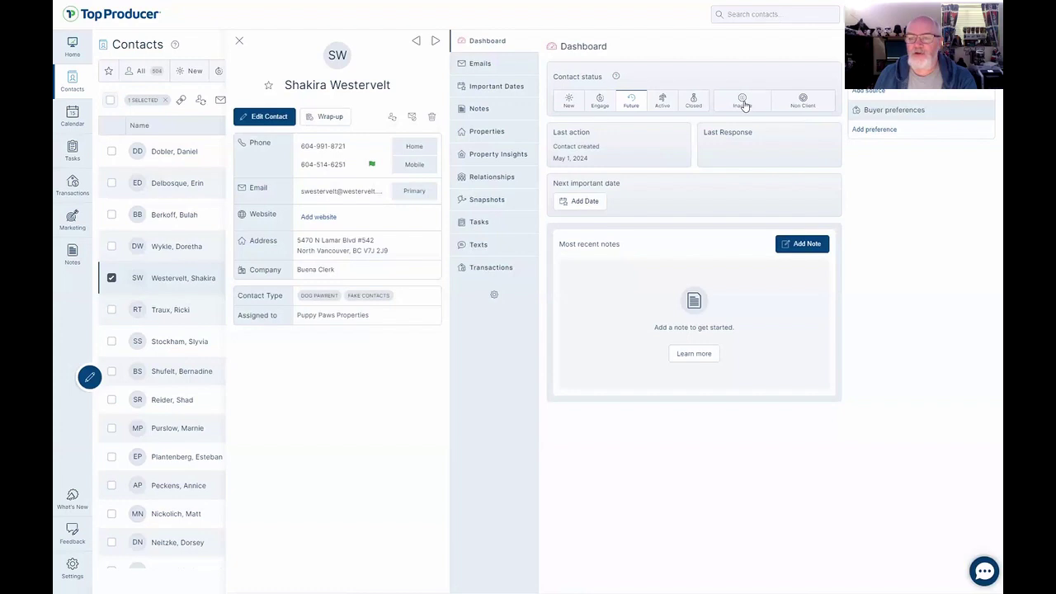
Try setting the contact to Inactive, dismiss the error, close the record, and deselect it.
{"action": "left_click", "coordinate": [749, 104]}
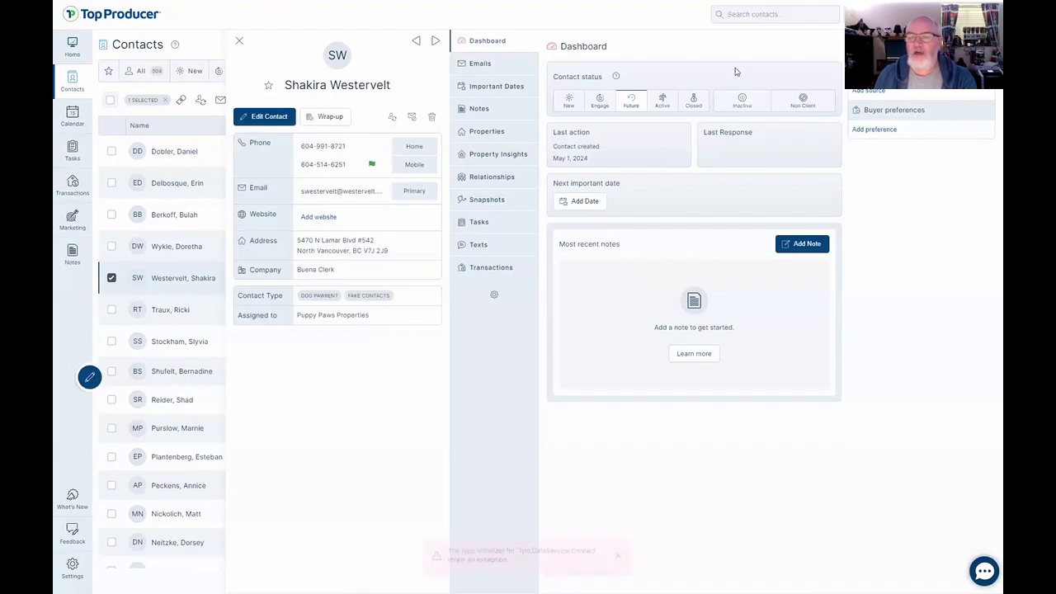
{"action": "left_click", "coordinate": [617, 553]}
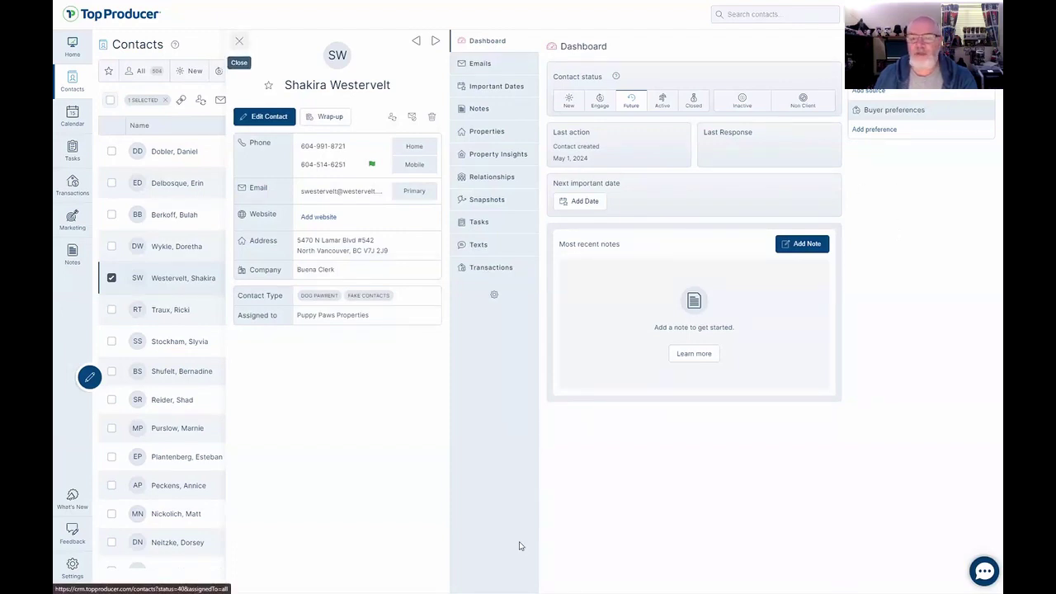
{"action": "left_click", "coordinate": [240, 42]}
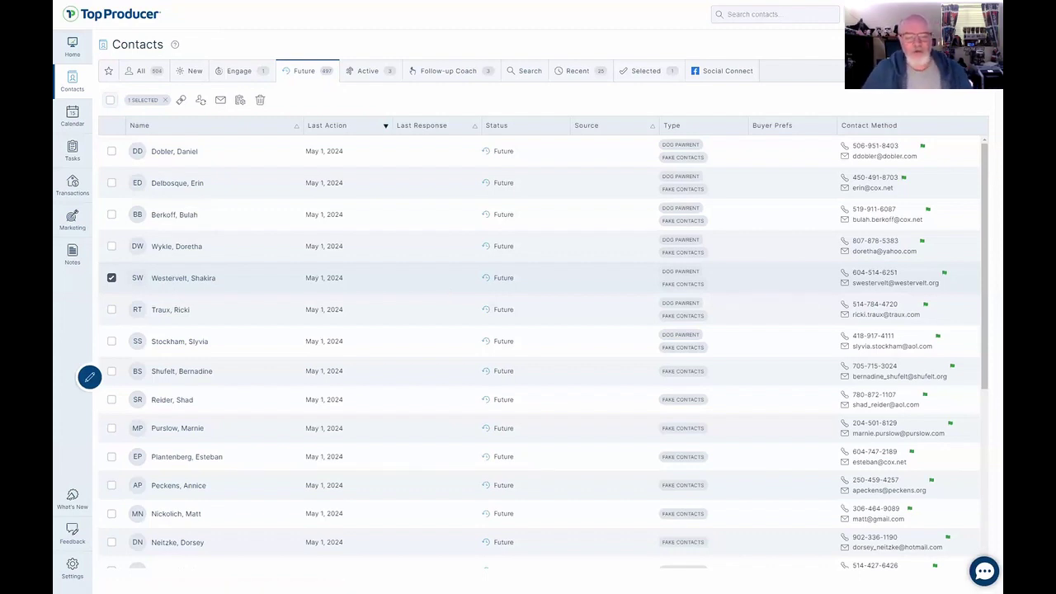
{"action": "left_click", "coordinate": [108, 281]}
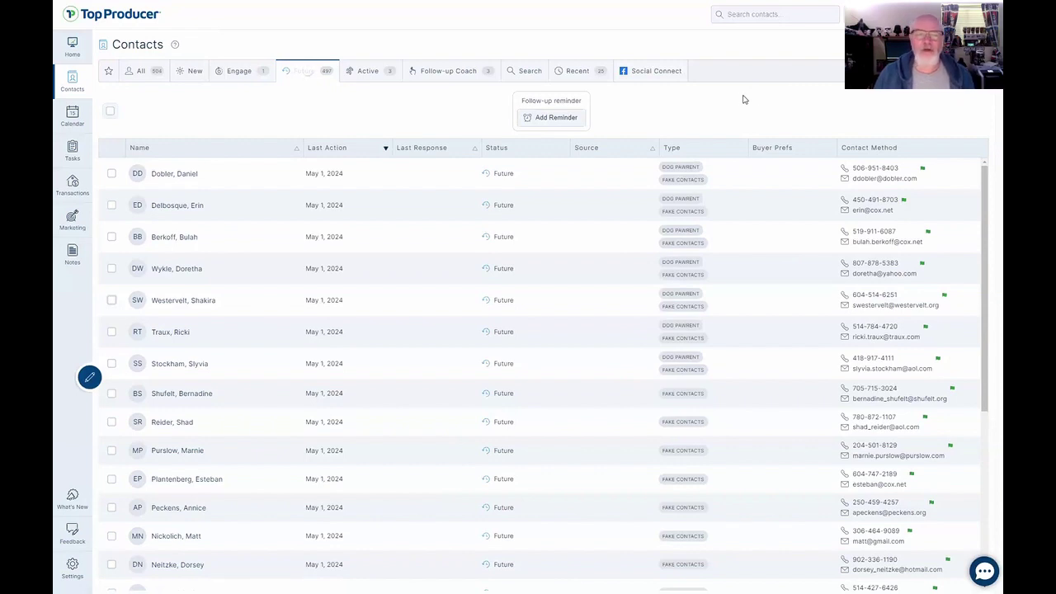
Show the Engage contacts list and dismiss the error message.
{"action": "left_click", "coordinate": [252, 72]}
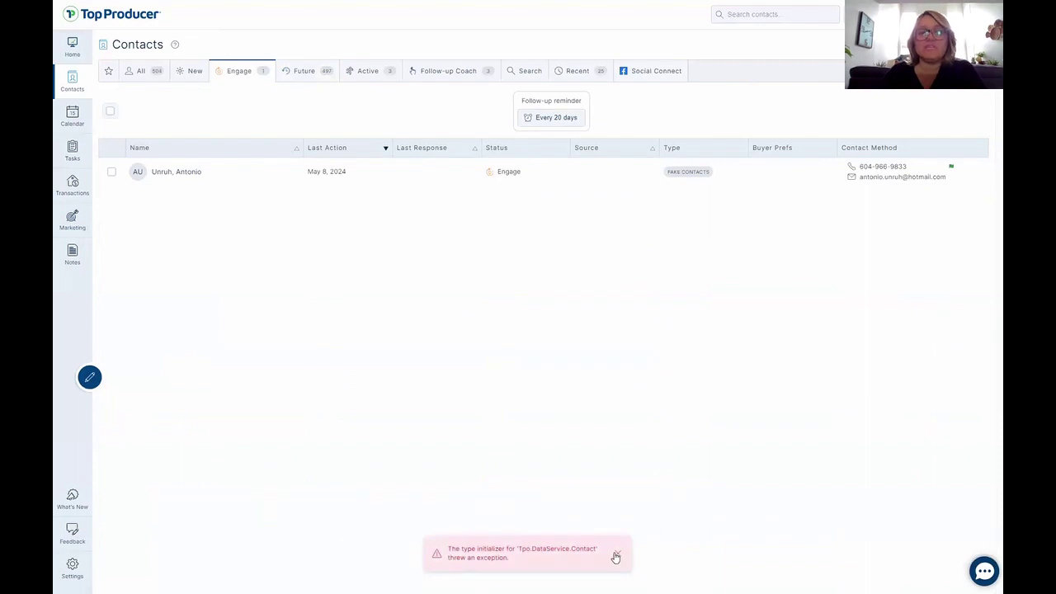
{"action": "left_click", "coordinate": [615, 556]}
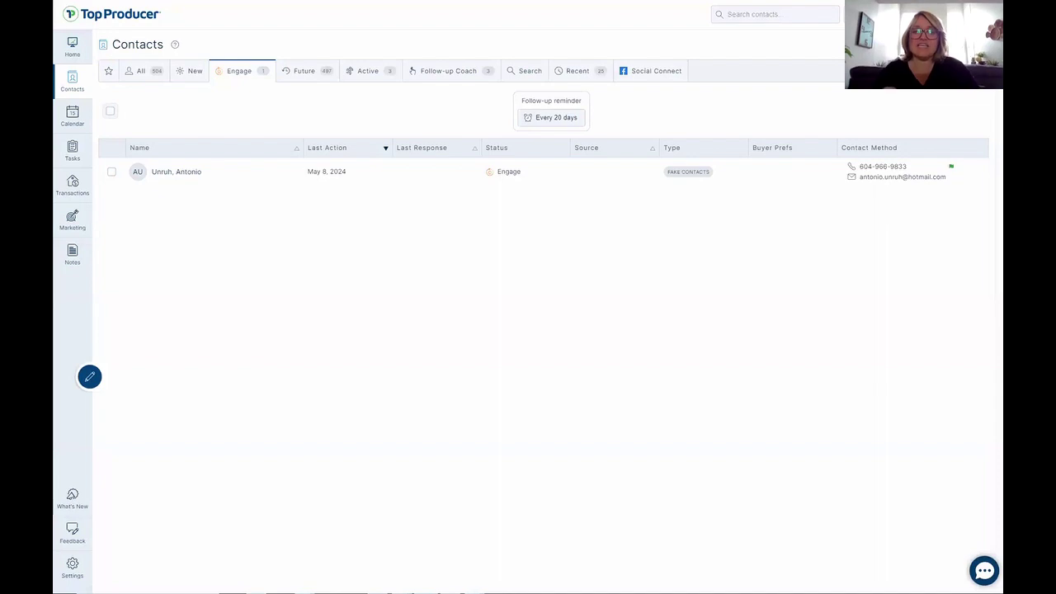
Browse the New and Future contact lists, ending on the Active list of three contacts.
{"action": "left_click", "coordinate": [193, 73]}
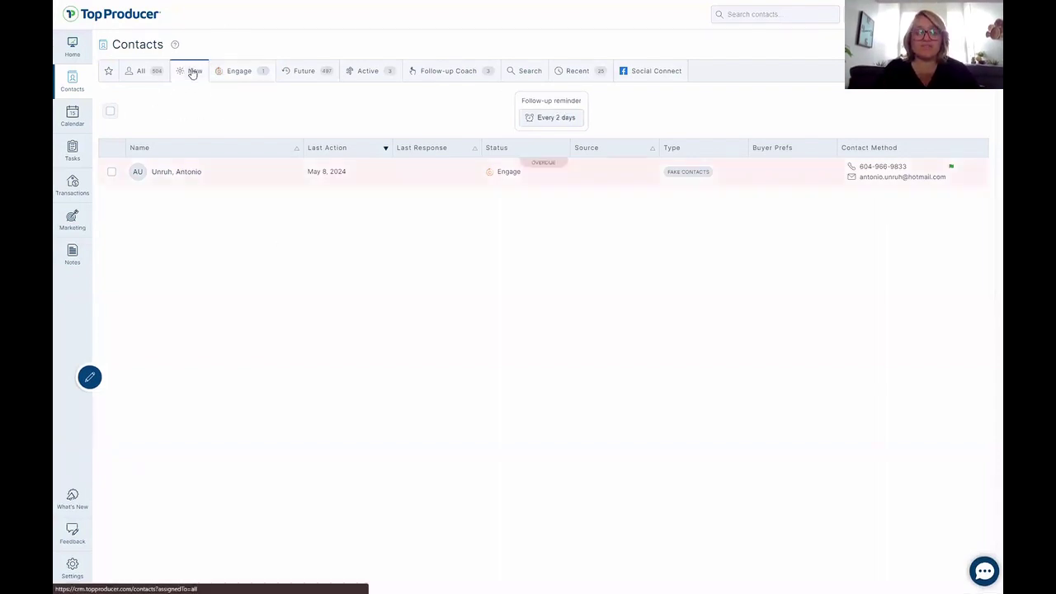
{"action": "key", "text": "ctrl"}
{"action": "key", "text": "ctrl"}
{"action": "key", "text": "ctrl"}
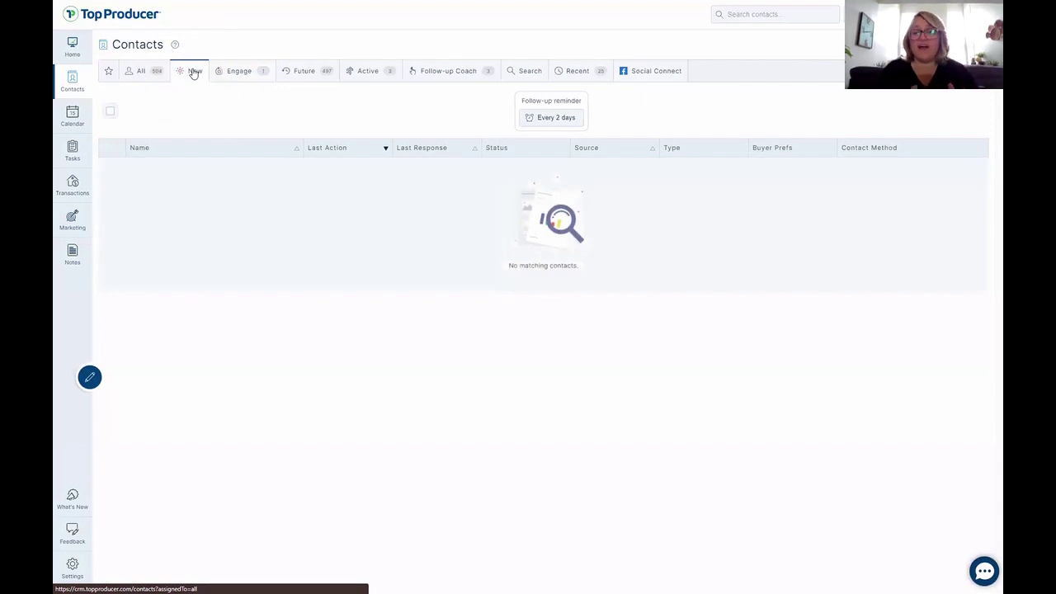
{"action": "key", "text": "ctrl"}
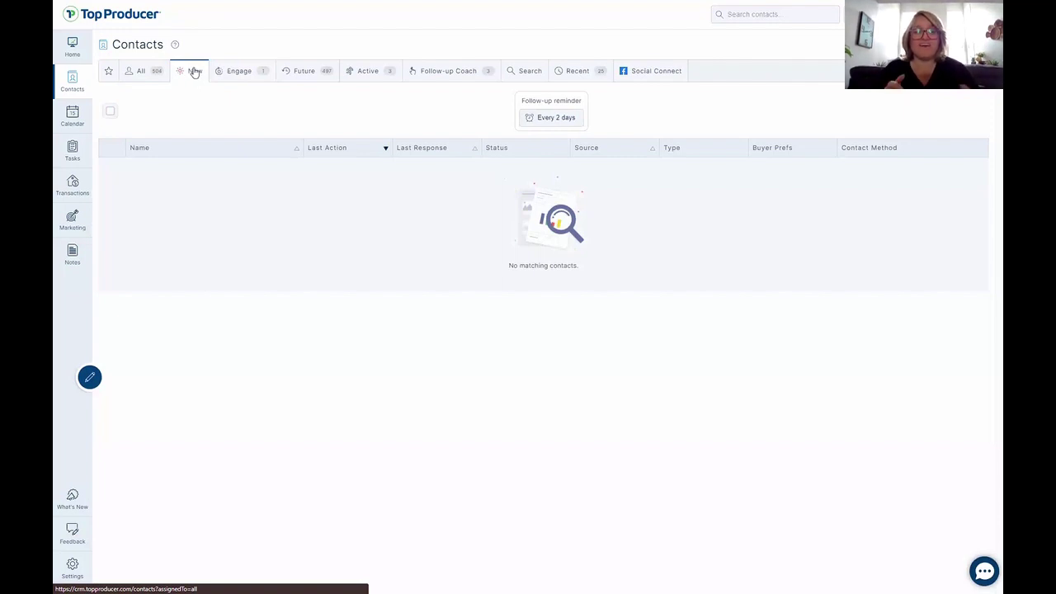
{"action": "key", "text": "ctrl"}
{"action": "key", "text": "ctrl"}
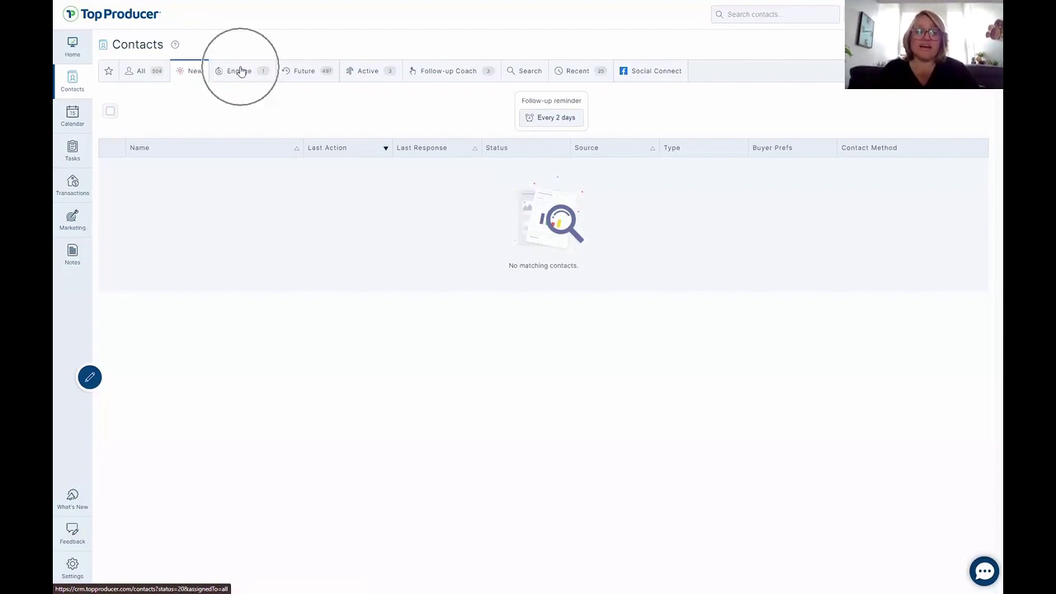
{"action": "key", "text": "ctrl"}
{"action": "key", "text": "ctrl"}
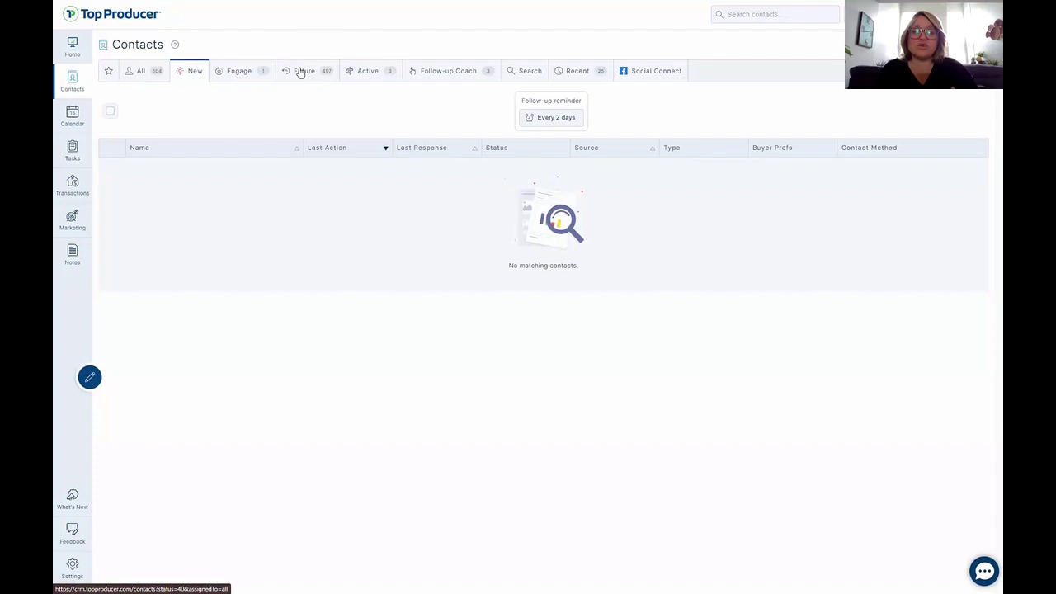
{"action": "left_click", "coordinate": [304, 76]}
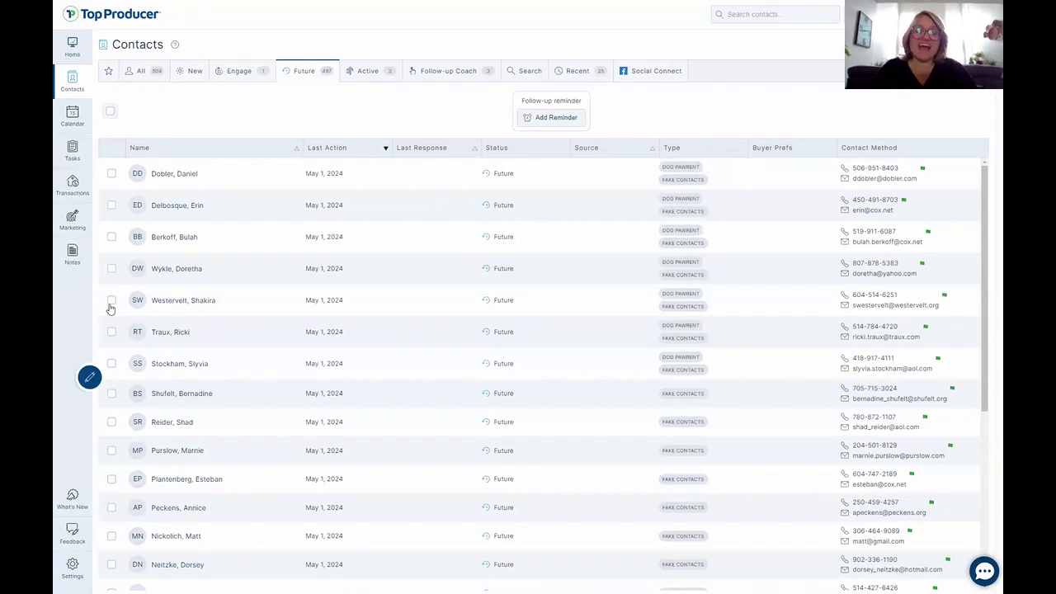
{"action": "left_click", "coordinate": [357, 72]}
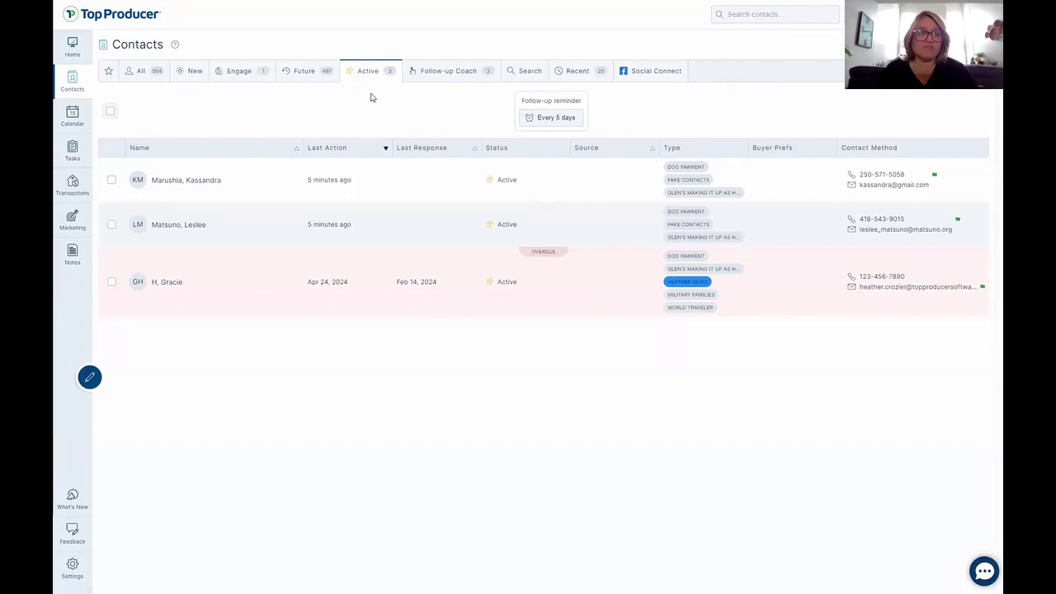
Delete the New, Future and Engage tabs from the Contacts tab bar.
{"action": "left_click_drag", "start_coordinate": [196, 74], "coordinate": [190, 111]}
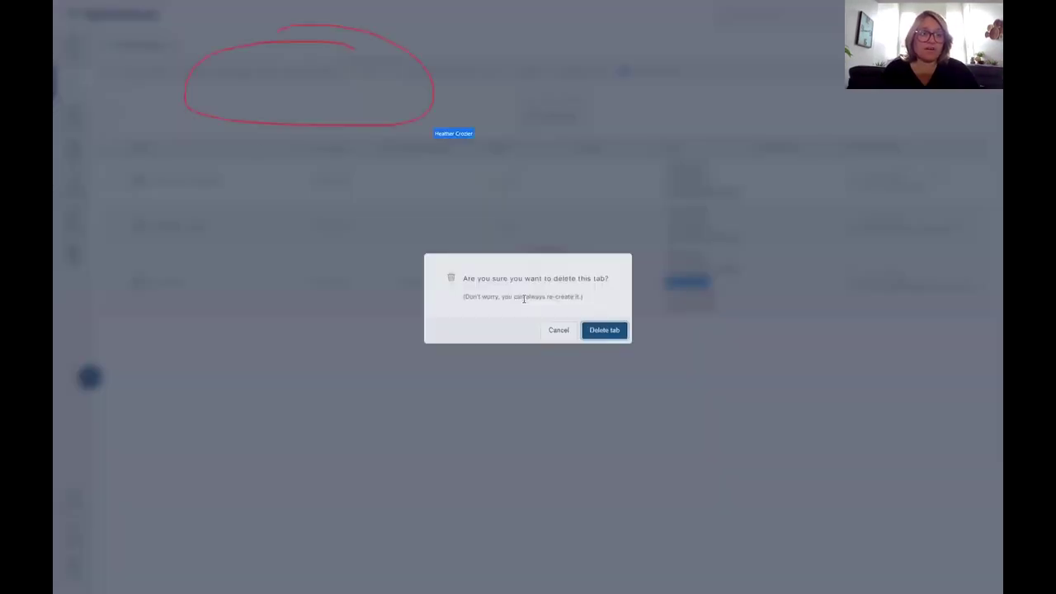
{"action": "left_click", "coordinate": [602, 328]}
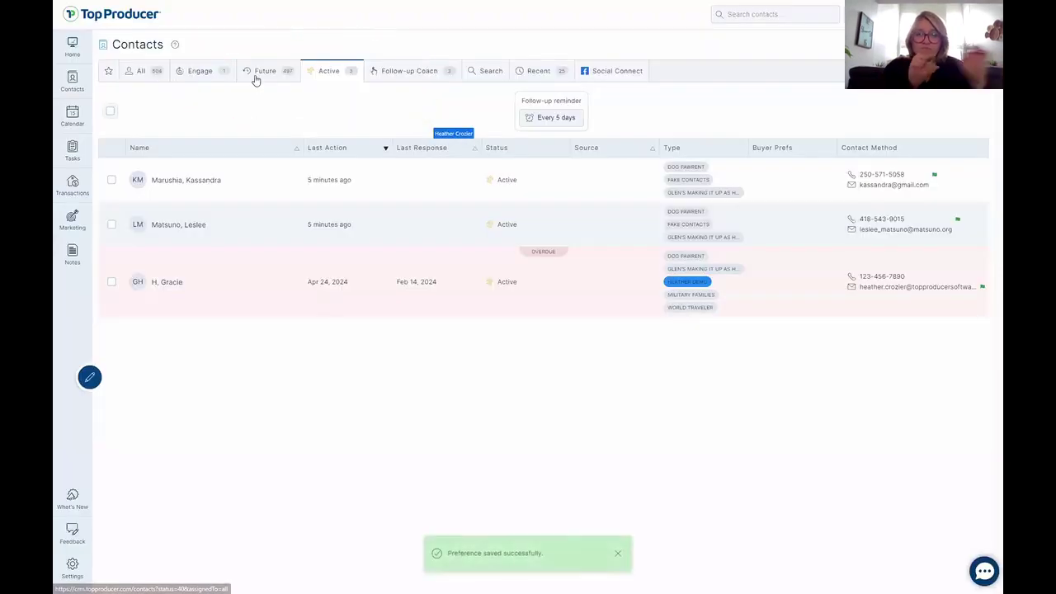
{"action": "left_click_drag", "start_coordinate": [255, 74], "coordinate": [267, 123]}
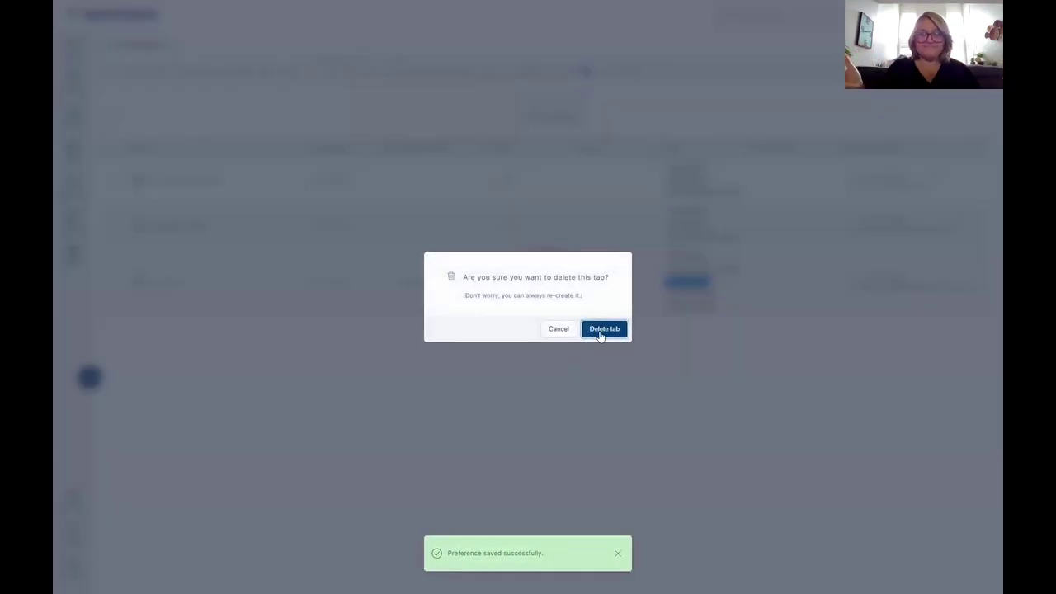
{"action": "left_click", "coordinate": [603, 330]}
{"action": "left_click_drag", "start_coordinate": [192, 79], "coordinate": [416, 214]}
{"action": "key", "text": "Return"}
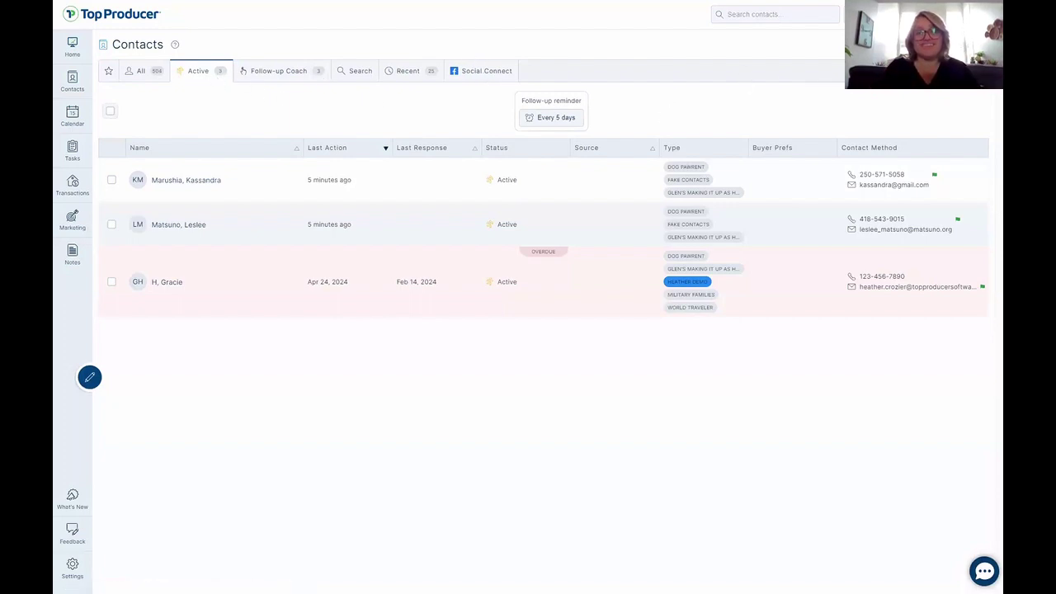
Create a 'Doggie Lovers' contact tab filtered to the Dog Pawrent contact type.
{"action": "left_click", "coordinate": [828, 70]}
{"action": "left_click", "coordinate": [490, 289]}
{"action": "type", "text": "Doggie Lover"}
{"action": "left_click", "coordinate": [481, 321]}
{"action": "type", "text": "D"}
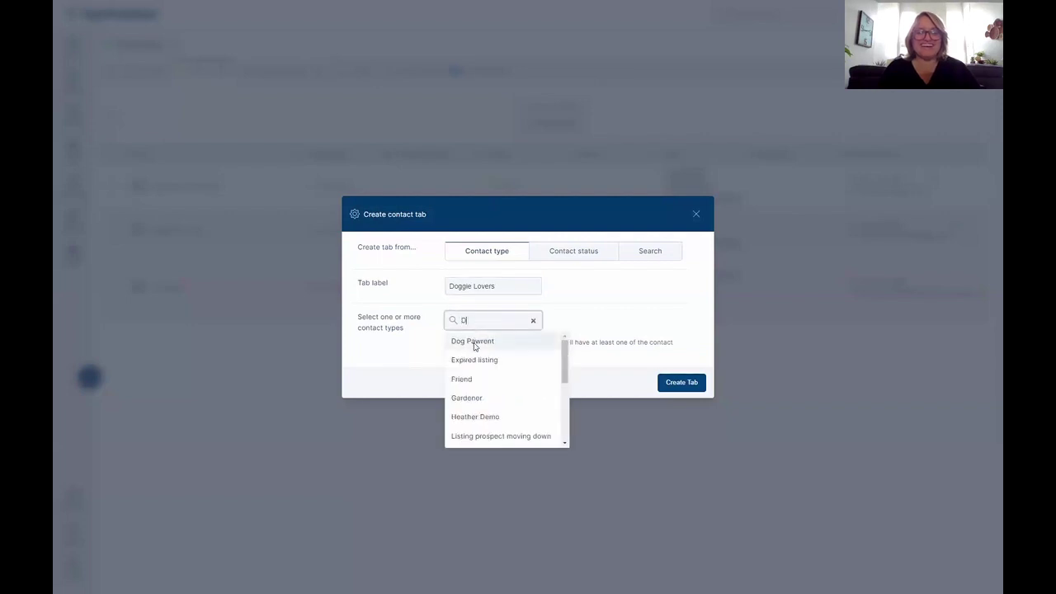
{"action": "left_click", "coordinate": [472, 341]}
{"action": "left_click", "coordinate": [688, 384]}
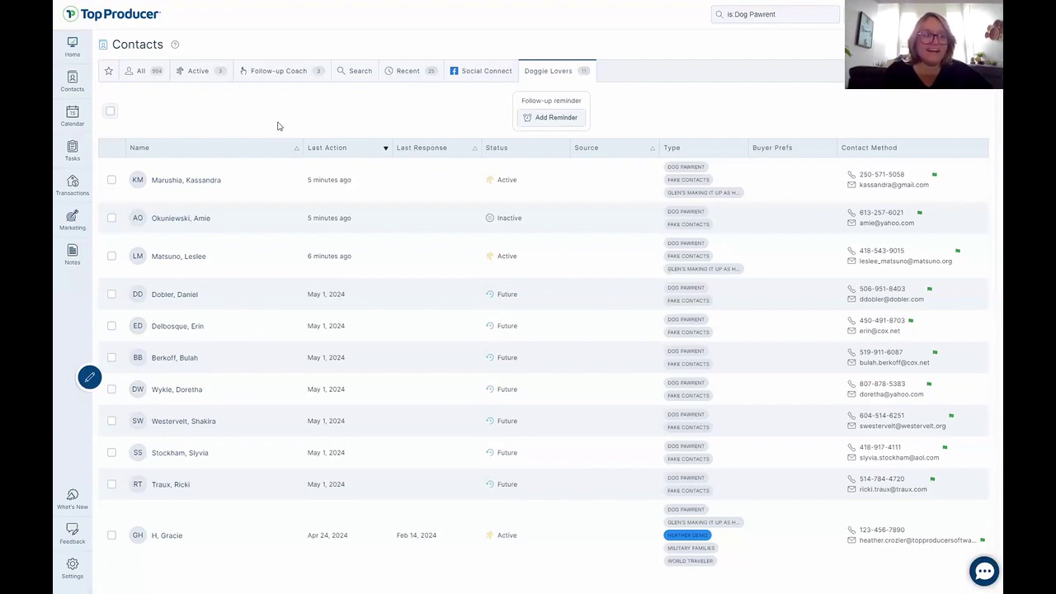
Select the first and fifth contacts and add the Seller contact type to both.
{"action": "left_click", "coordinate": [110, 181]}
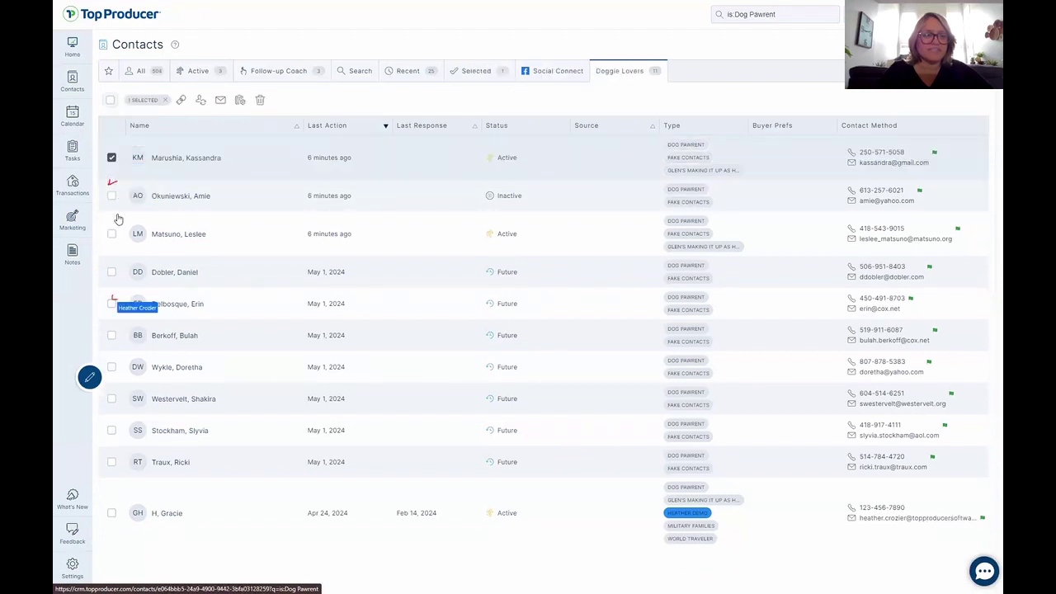
{"action": "left_click", "coordinate": [112, 304]}
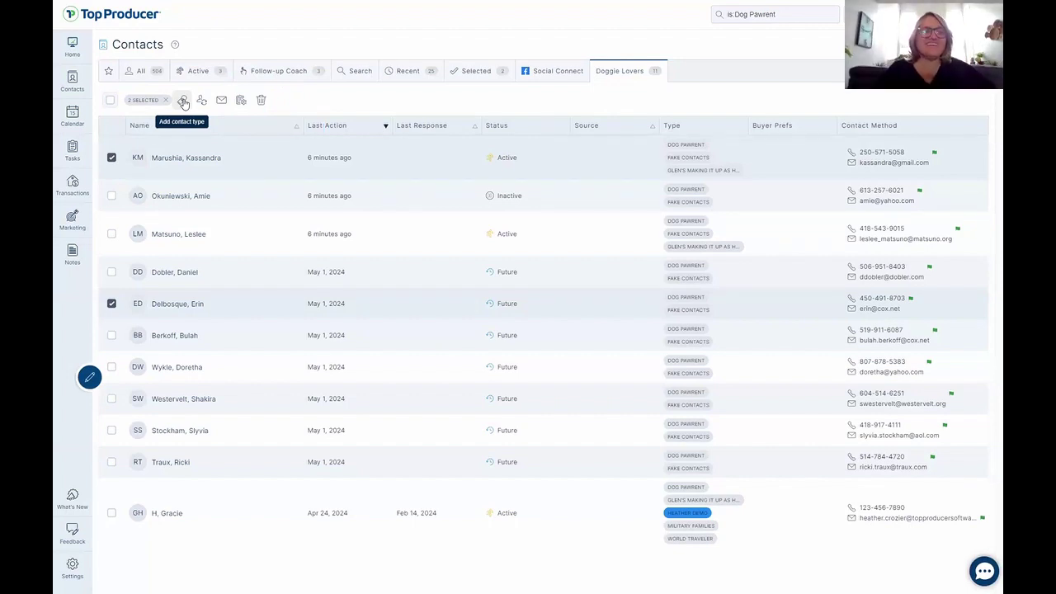
{"action": "left_click", "coordinate": [184, 100]}
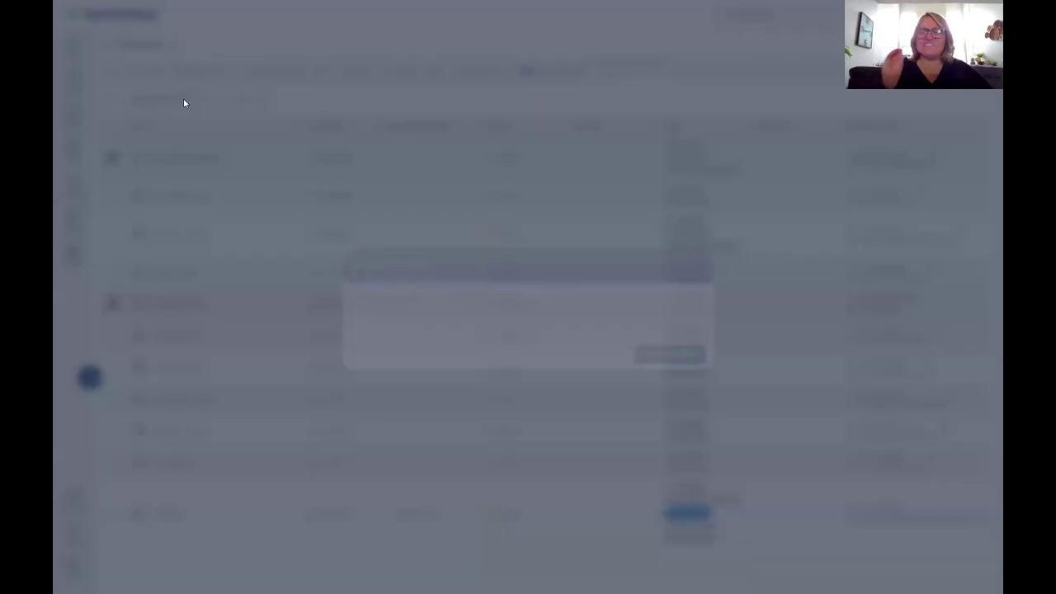
{"action": "left_click", "coordinate": [511, 286]}
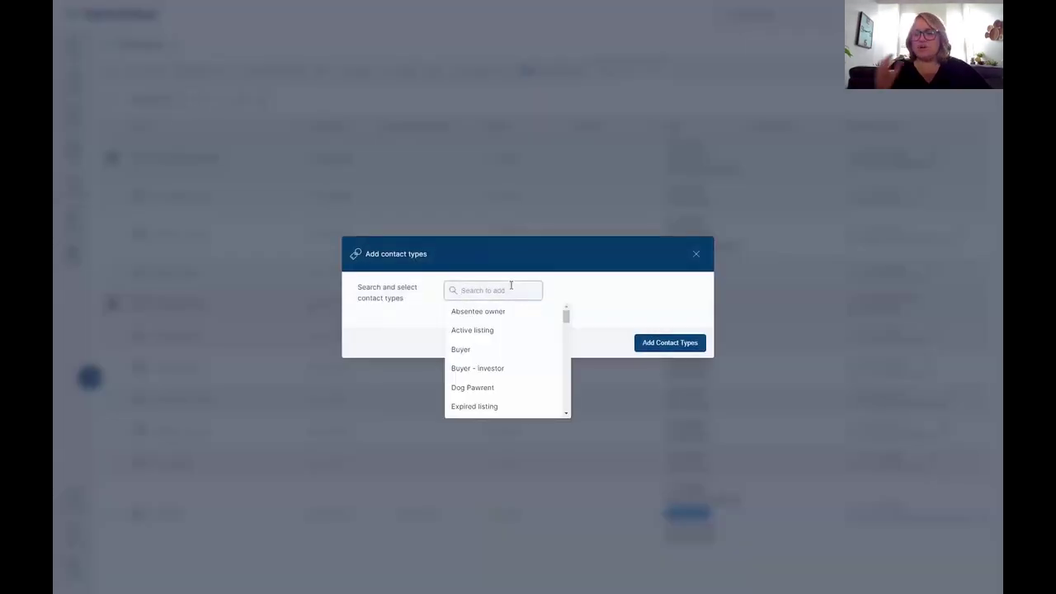
{"action": "type", "text": "Se"}
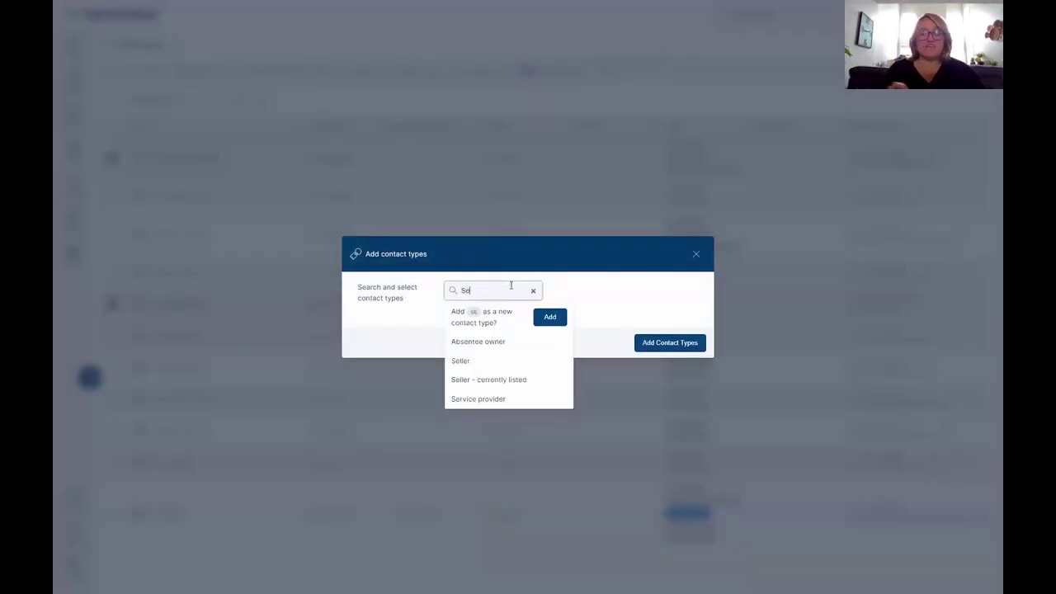
{"action": "type", "text": "ll"}
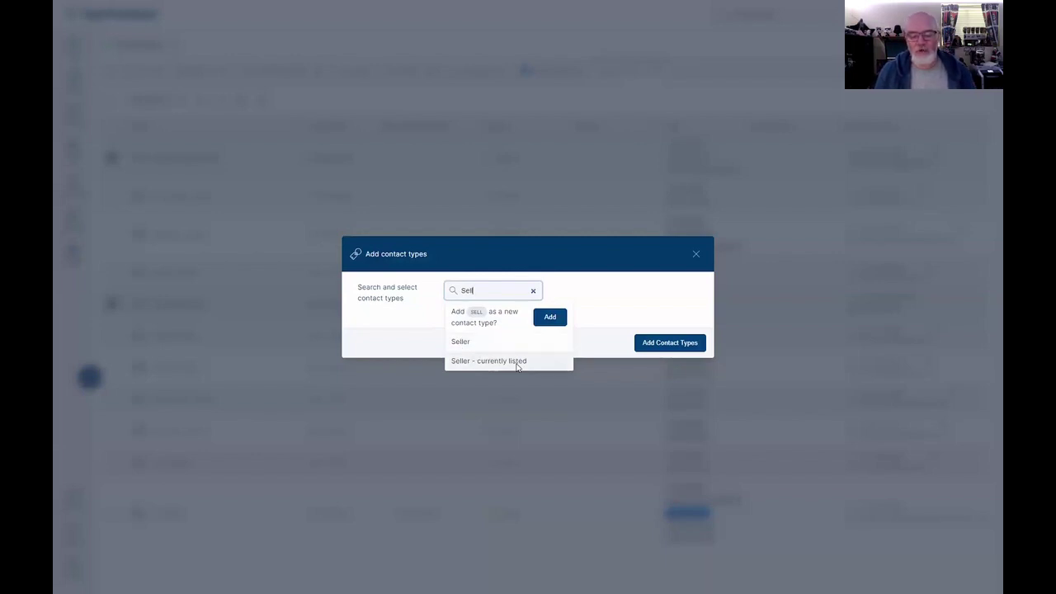
{"action": "left_click", "coordinate": [467, 344]}
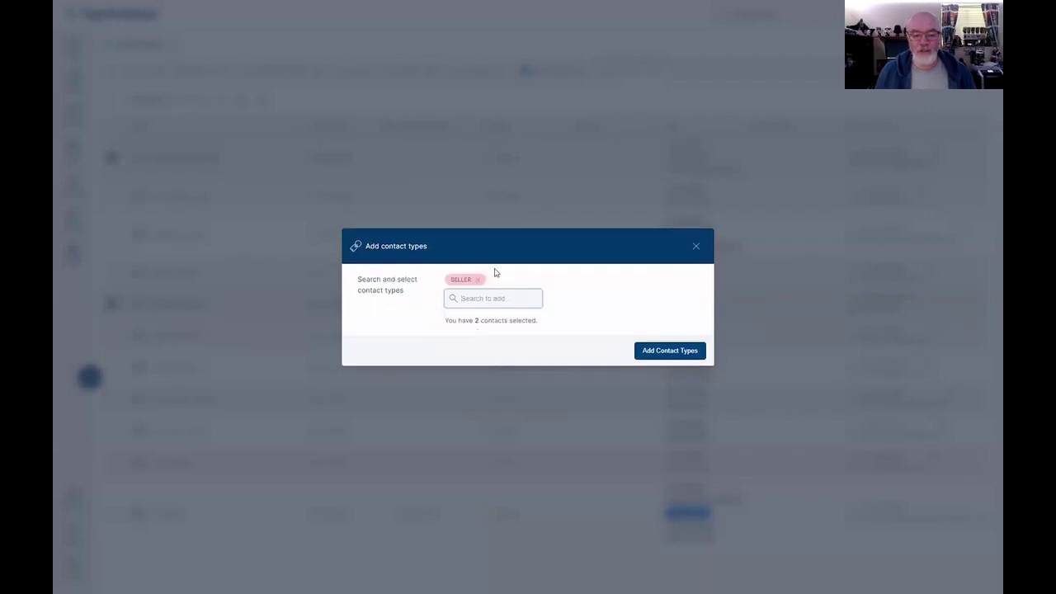
{"action": "left_click", "coordinate": [663, 352]}
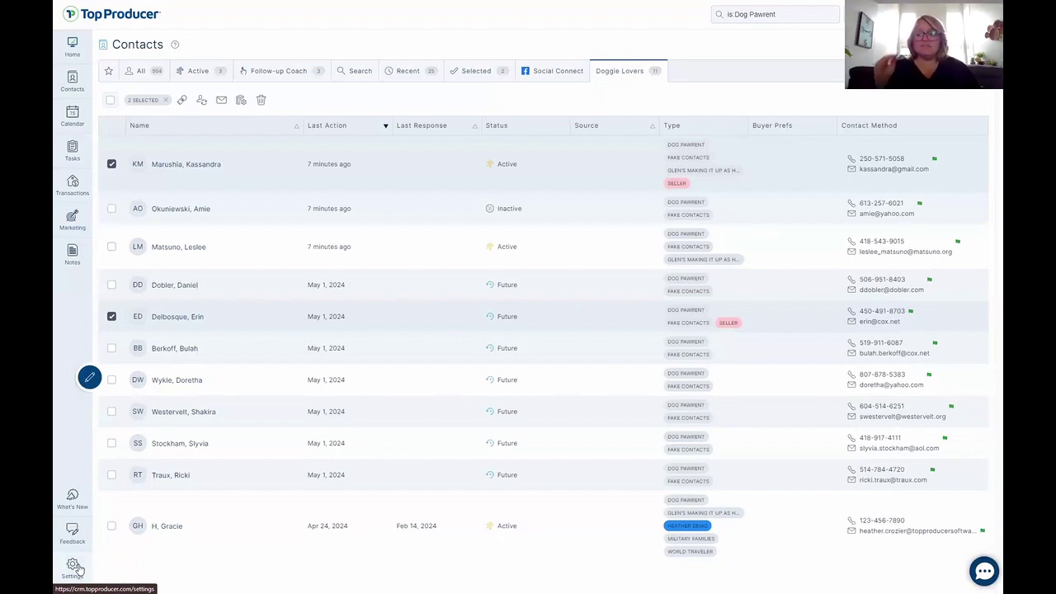
Go to the account settings' UI Settings page for contact colours.
{"action": "left_click", "coordinate": [73, 568]}
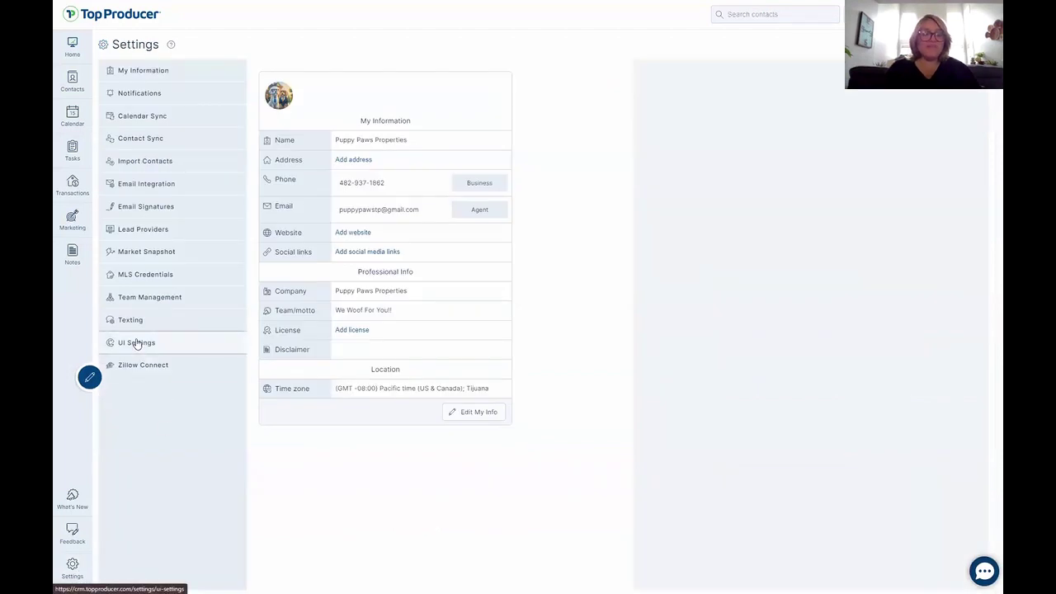
{"action": "left_click", "coordinate": [136, 342]}
{"action": "scroll", "coordinate": [416, 452], "scroll_direction": "down", "scroll_amount": 3}
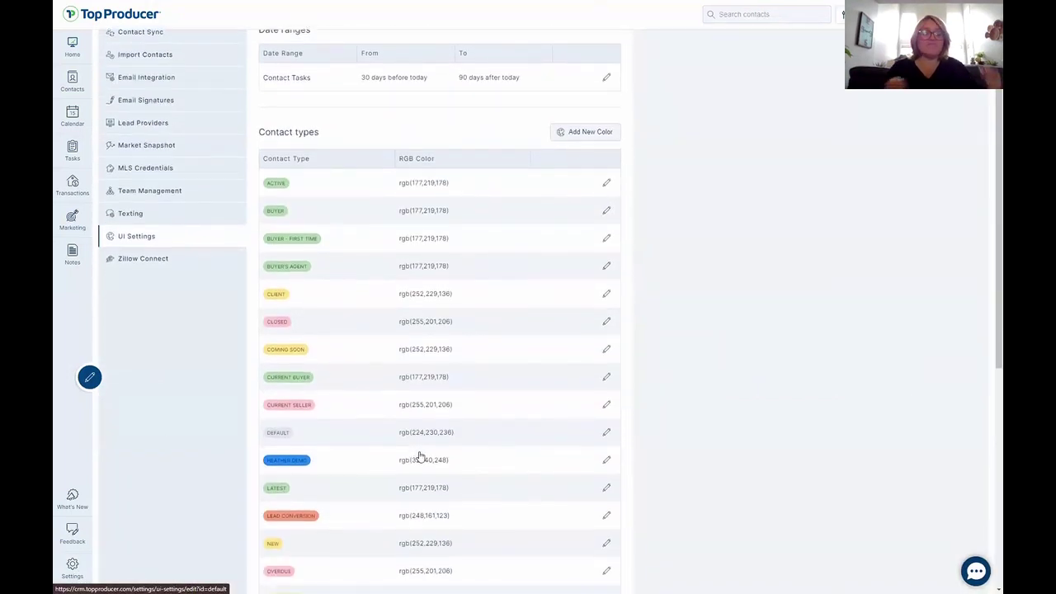
{"action": "scroll", "coordinate": [488, 473], "scroll_direction": "down", "scroll_amount": 5}
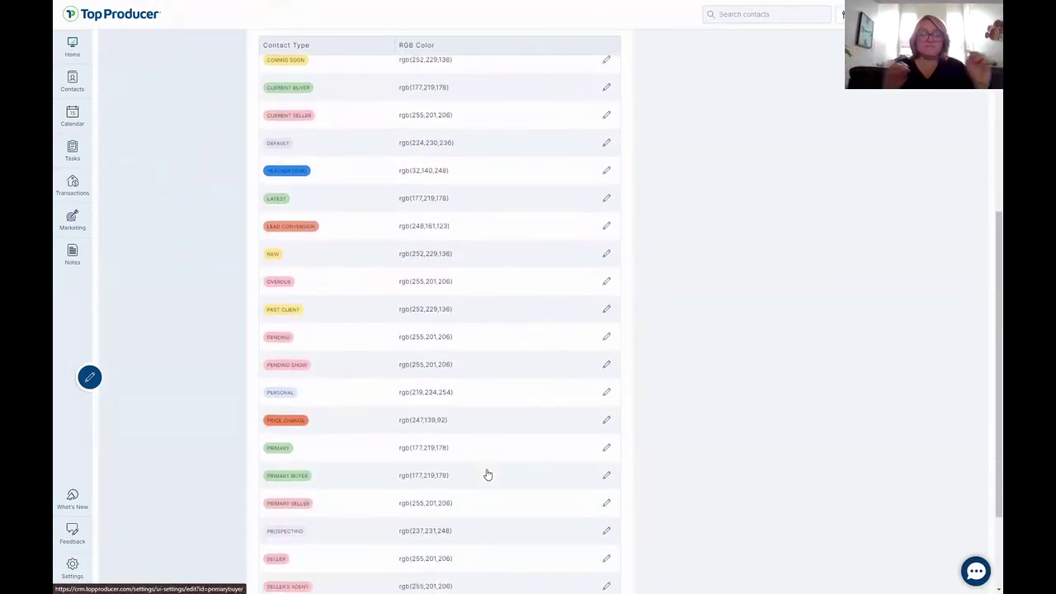
{"action": "scroll", "coordinate": [488, 475], "scroll_direction": "up", "scroll_amount": 10}
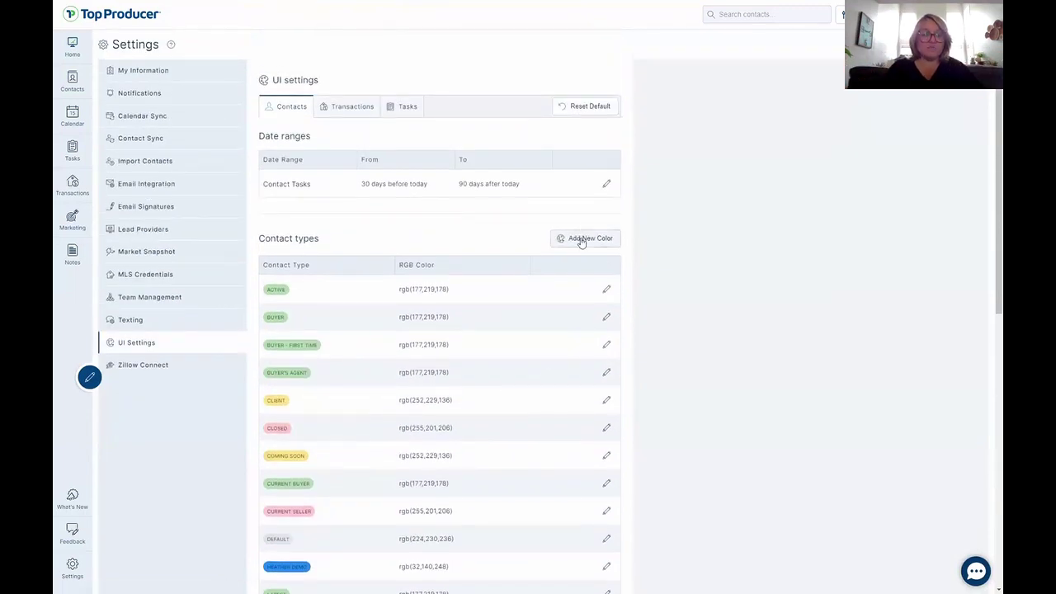
Add a light blue rgb(191,219,254) colour for the Dog Pawrent contact type.
{"action": "left_click", "coordinate": [580, 238]}
{"action": "left_click", "coordinate": [487, 295]}
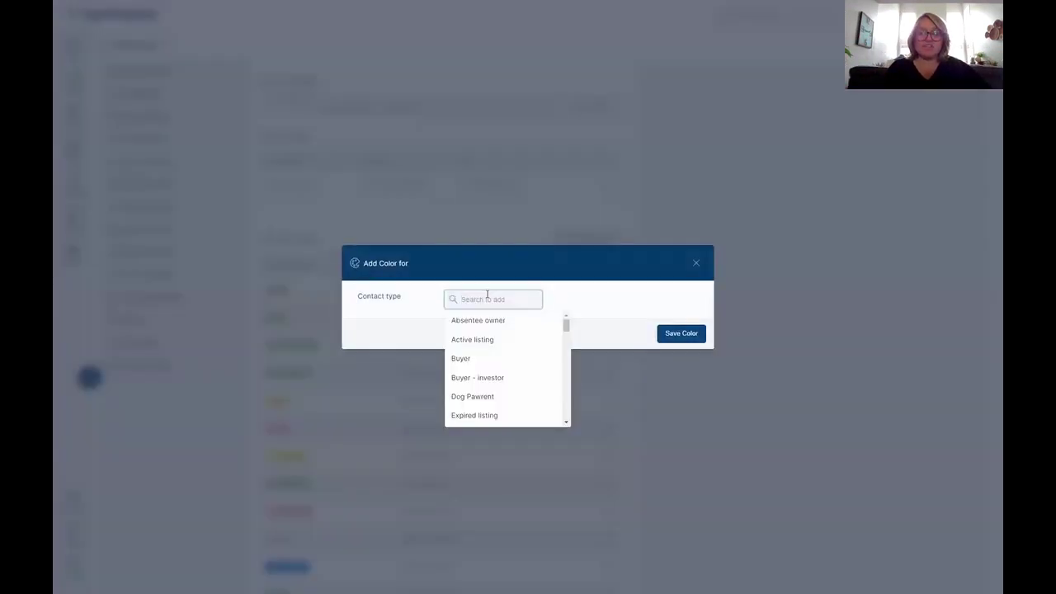
{"action": "type", "text": "Dog"}
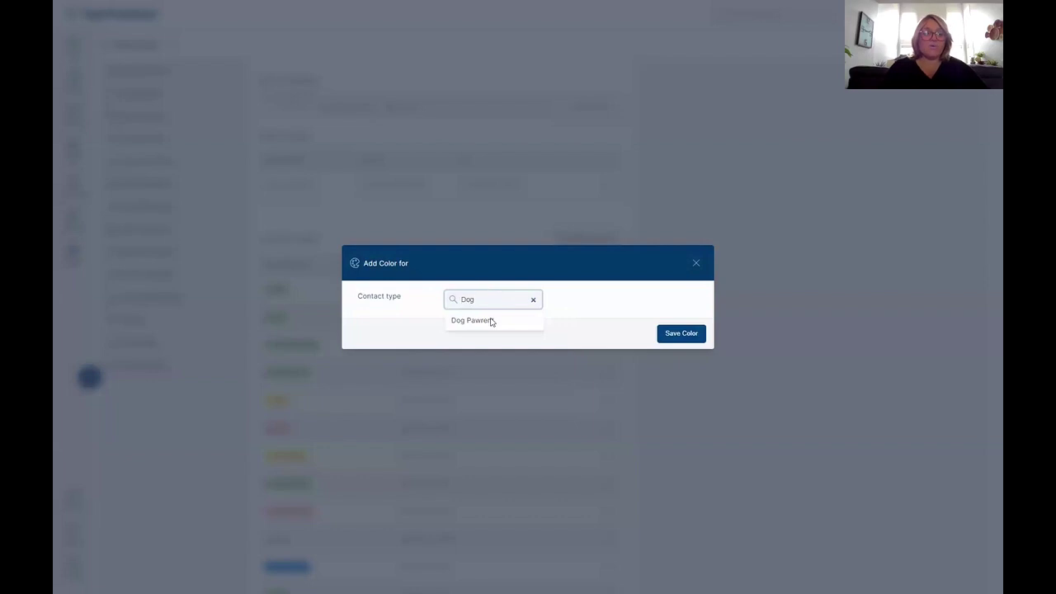
{"action": "left_click", "coordinate": [488, 321]}
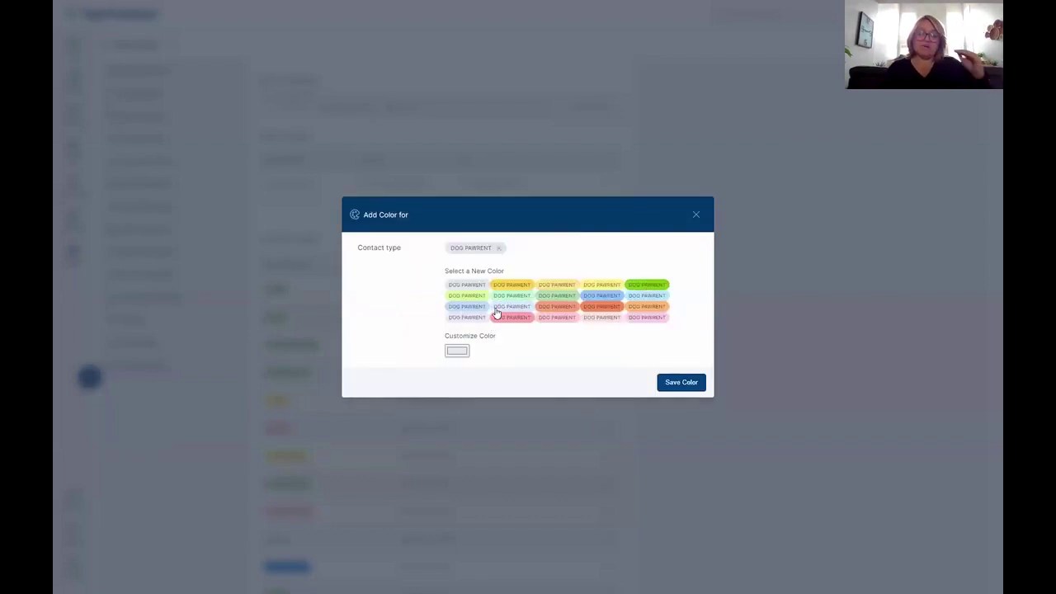
{"action": "left_click", "coordinate": [475, 308]}
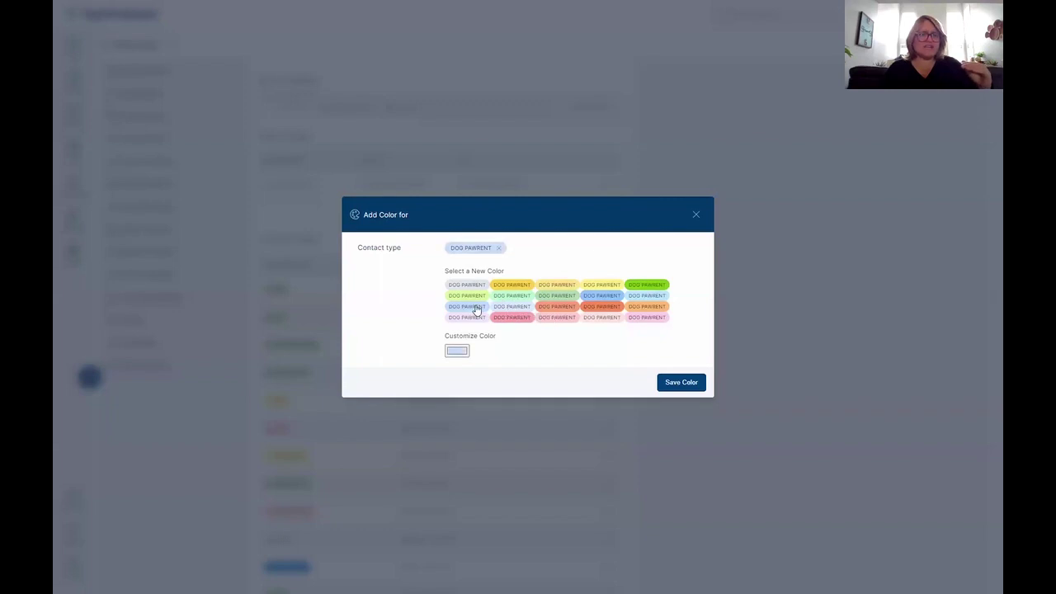
{"action": "left_click", "coordinate": [699, 382]}
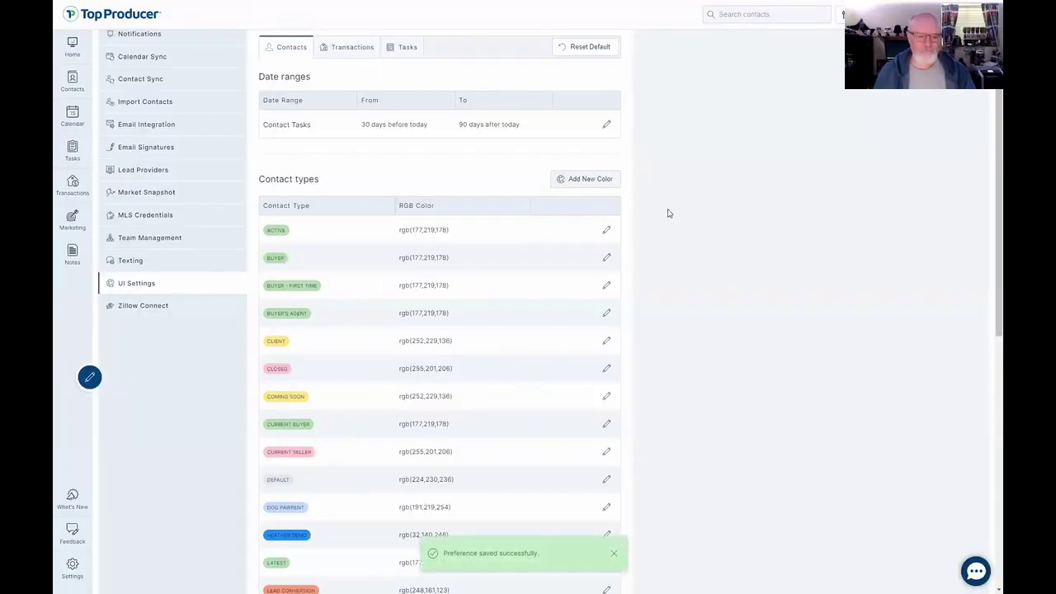
{"action": "scroll", "coordinate": [487, 272], "scroll_direction": "up", "scroll_amount": 2}
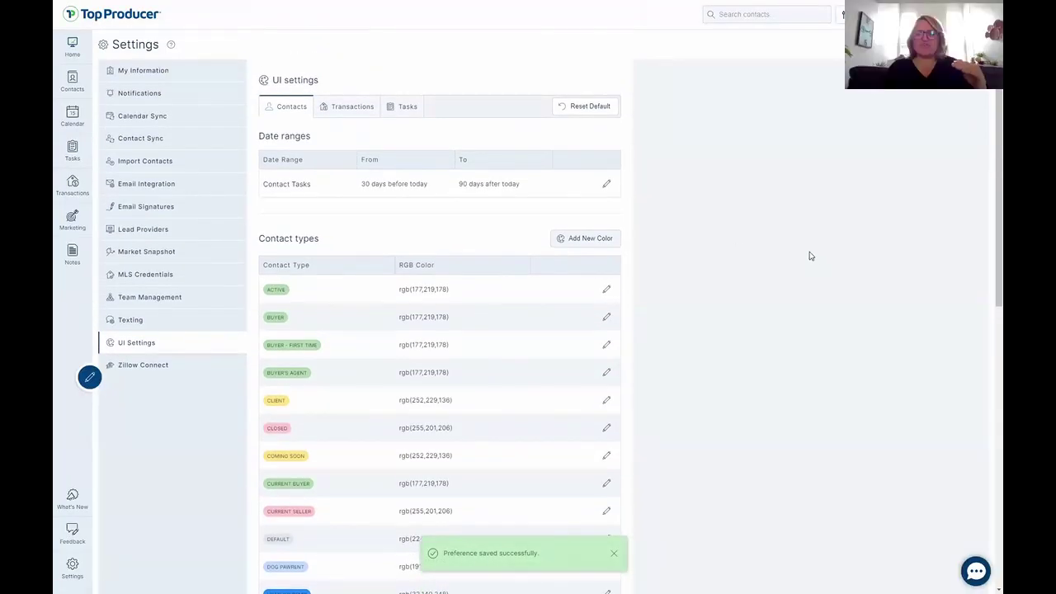
{"action": "key", "text": "ctrl"}
{"action": "key", "text": "ctrl"}
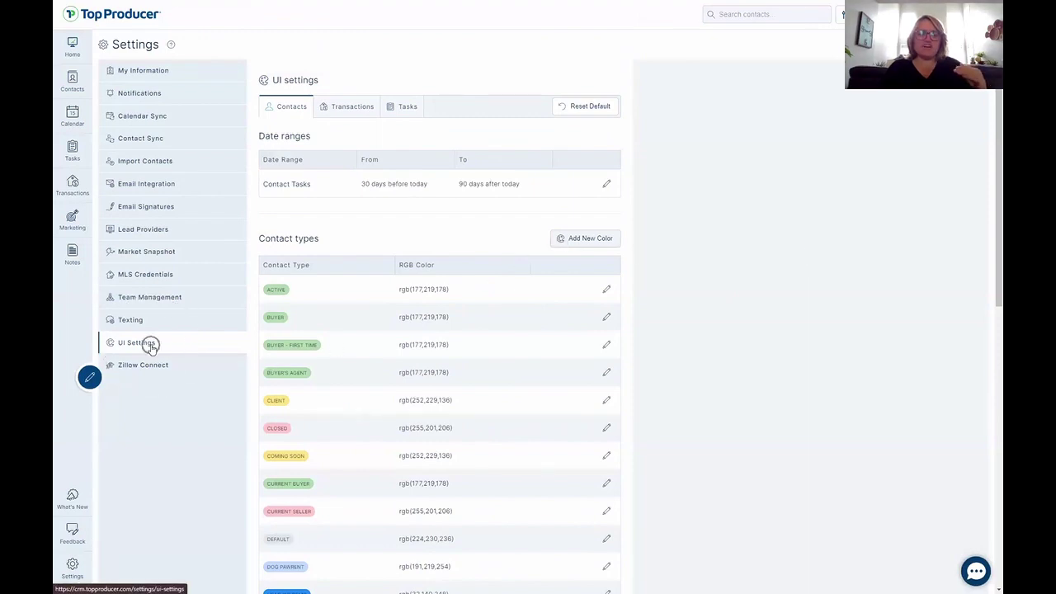
Give the custom contact type a fine-tuned green colour, rgb(94,176,94), and save it.
{"action": "left_click", "coordinate": [590, 239]}
{"action": "left_click", "coordinate": [475, 302]}
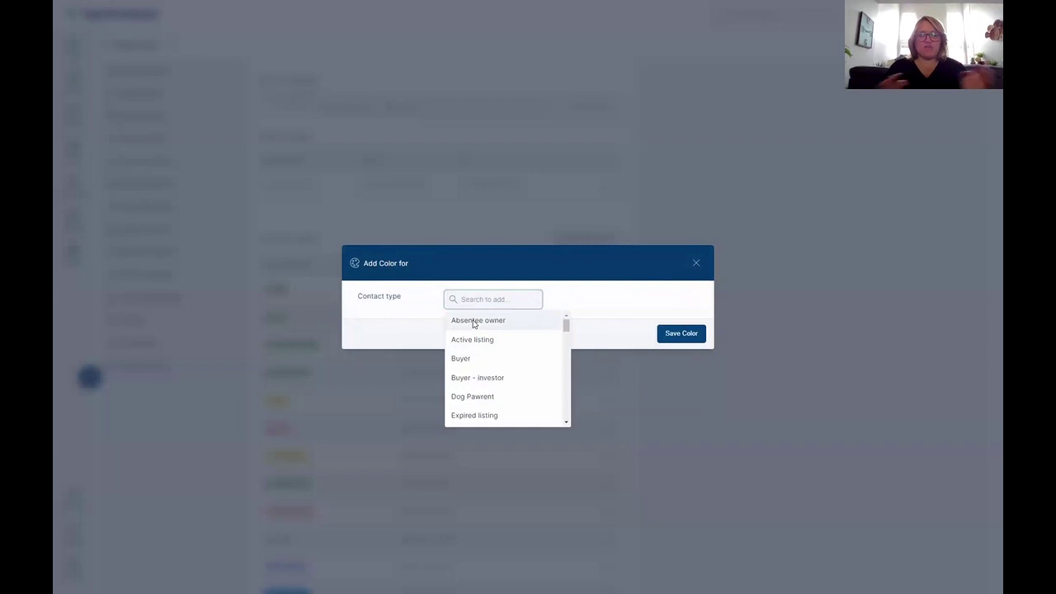
{"action": "type", "text": "Glen"}
{"action": "left_click", "coordinate": [474, 321]}
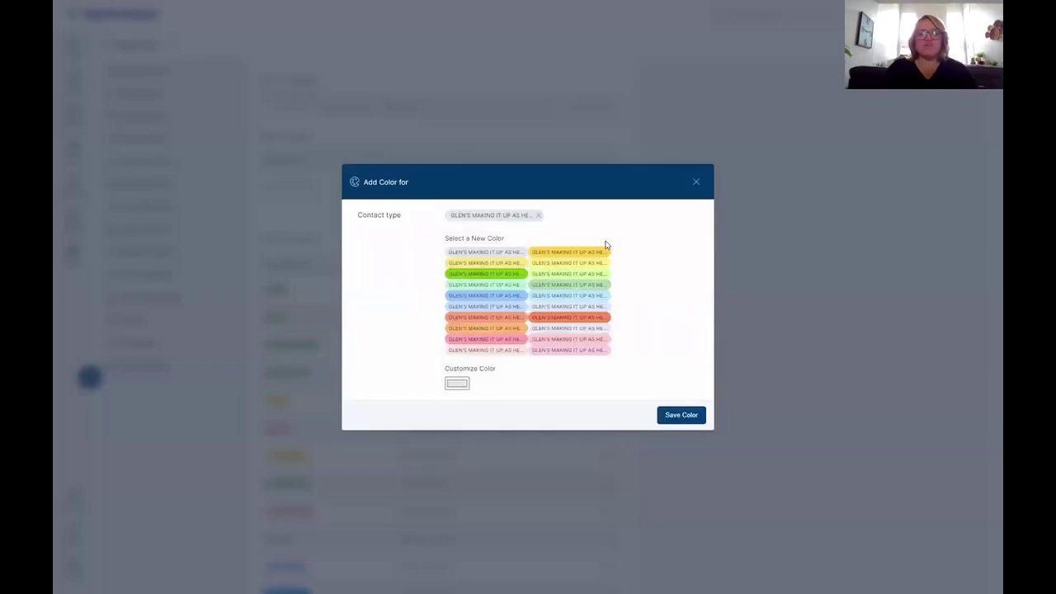
{"action": "left_click", "coordinate": [571, 290]}
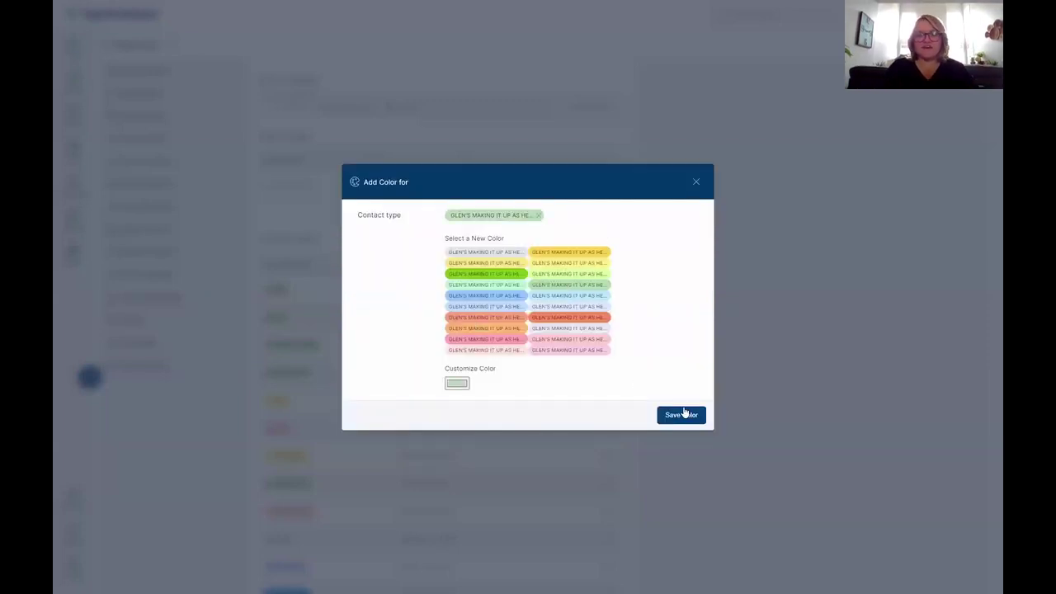
{"action": "left_click", "coordinate": [454, 384]}
{"action": "left_click_drag", "start_coordinate": [466, 401], "coordinate": [537, 438]}
{"action": "left_click", "coordinate": [594, 419]}
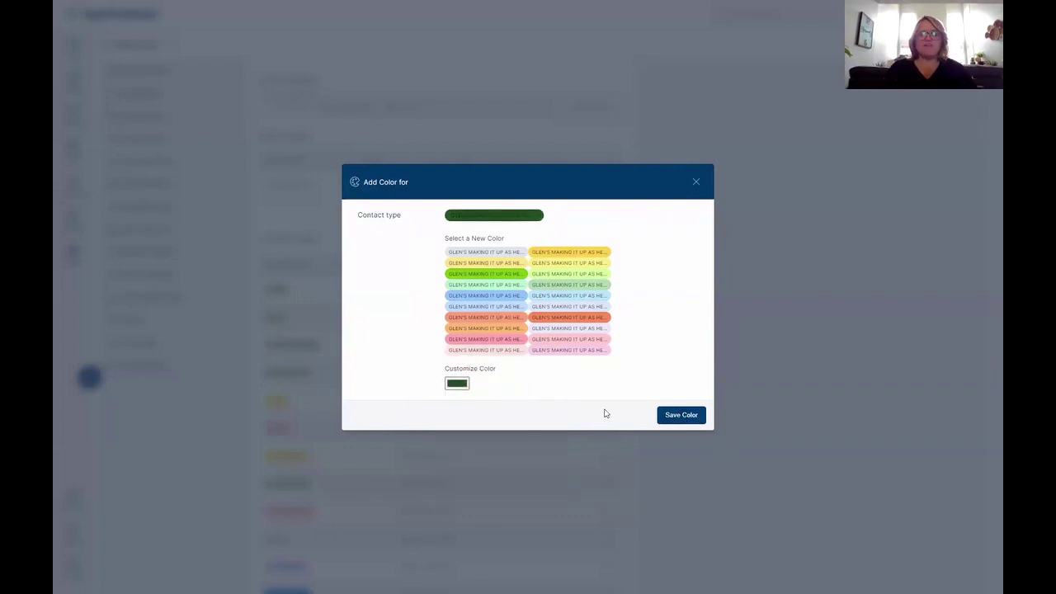
{"action": "left_click", "coordinate": [459, 385]}
{"action": "left_click_drag", "start_coordinate": [502, 439], "coordinate": [495, 407]}
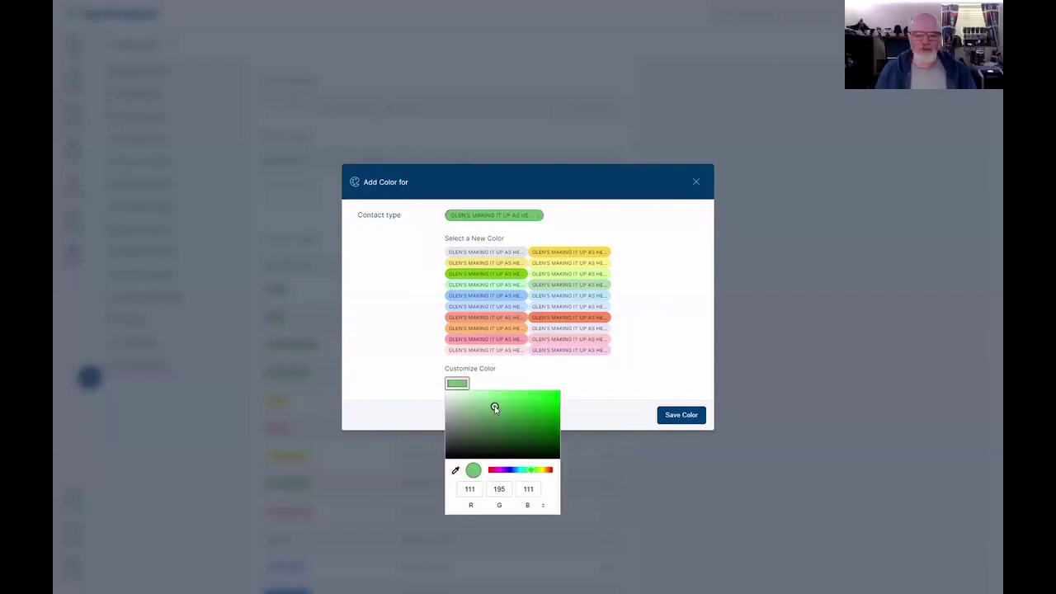
{"action": "mouse_move", "coordinate": [495, 408]}
{"action": "left_mouse_down"}
{"action": "mouse_move", "coordinate": [477, 434]}
{"action": "mouse_move", "coordinate": [560, 391]}
{"action": "mouse_move", "coordinate": [499, 413]}
{"action": "left_mouse_up"}
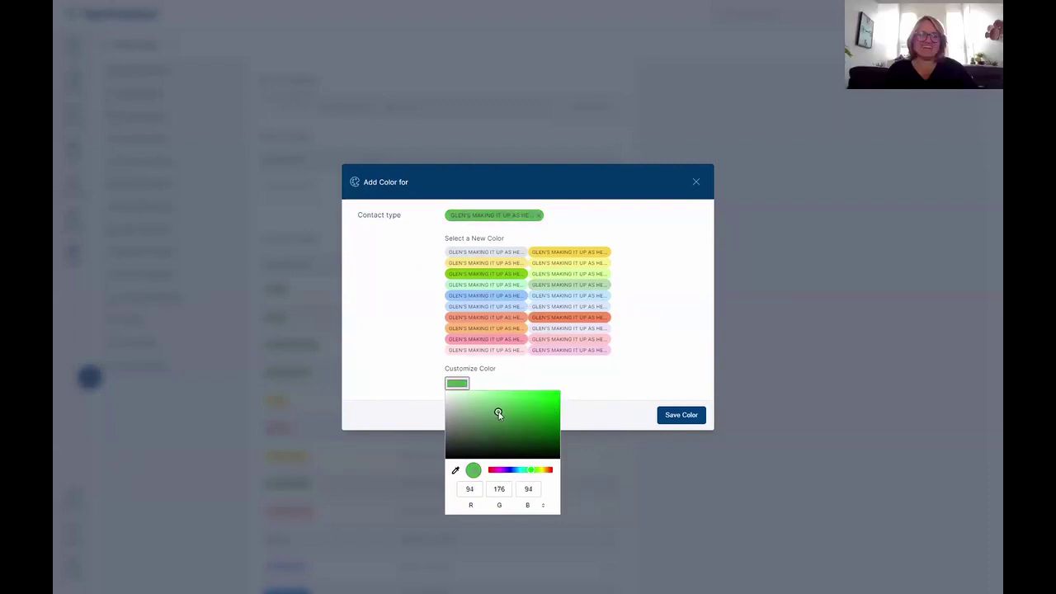
{"action": "left_click", "coordinate": [682, 417]}
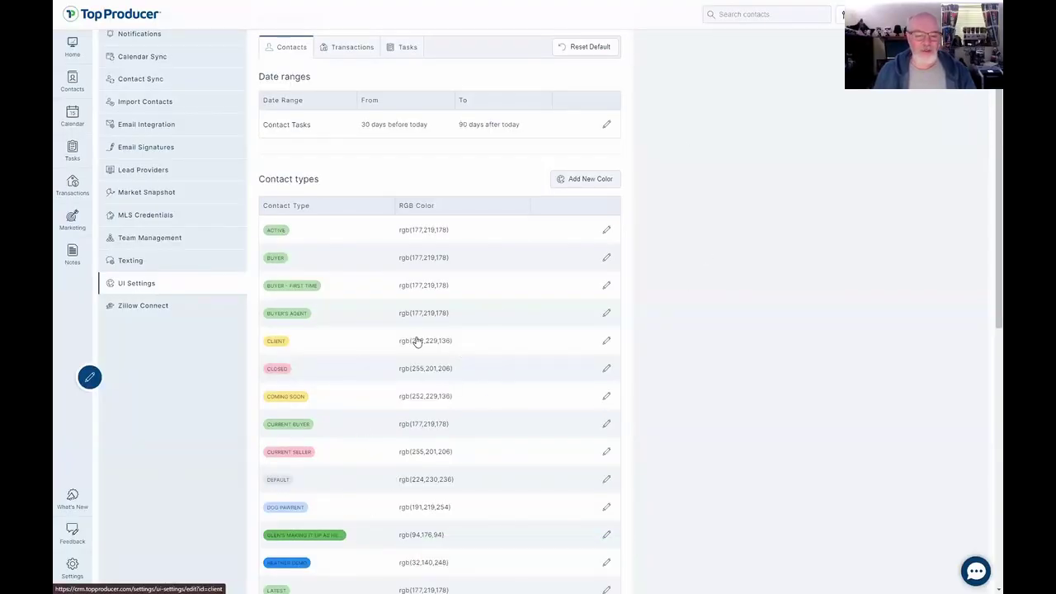
Return to the Doggie Lovers tab and dismiss the error toast.
{"action": "scroll", "coordinate": [460, 297], "scroll_direction": "up", "scroll_amount": 2}
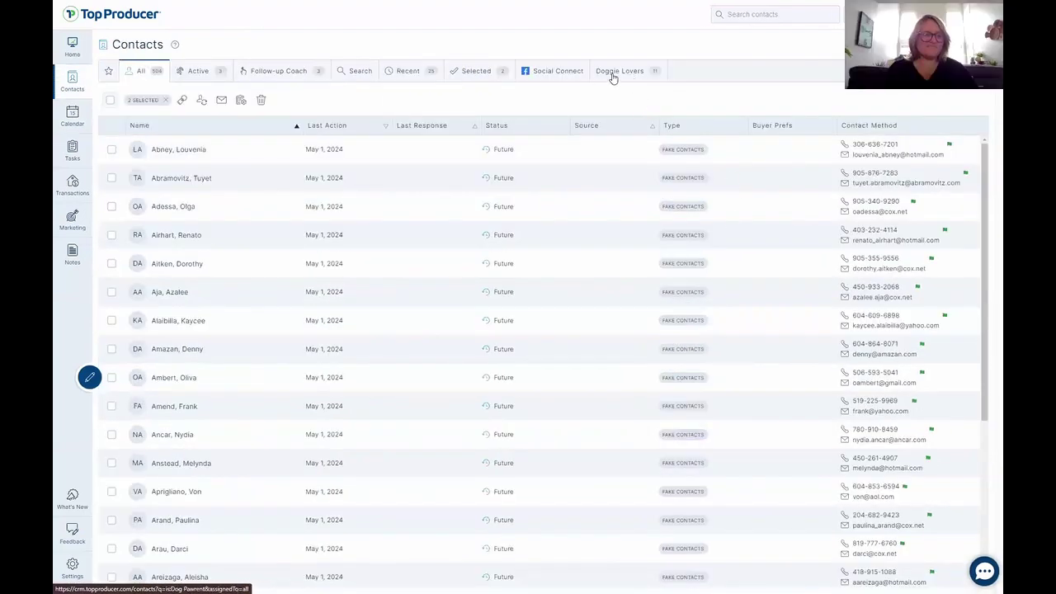
{"action": "left_click", "coordinate": [613, 73]}
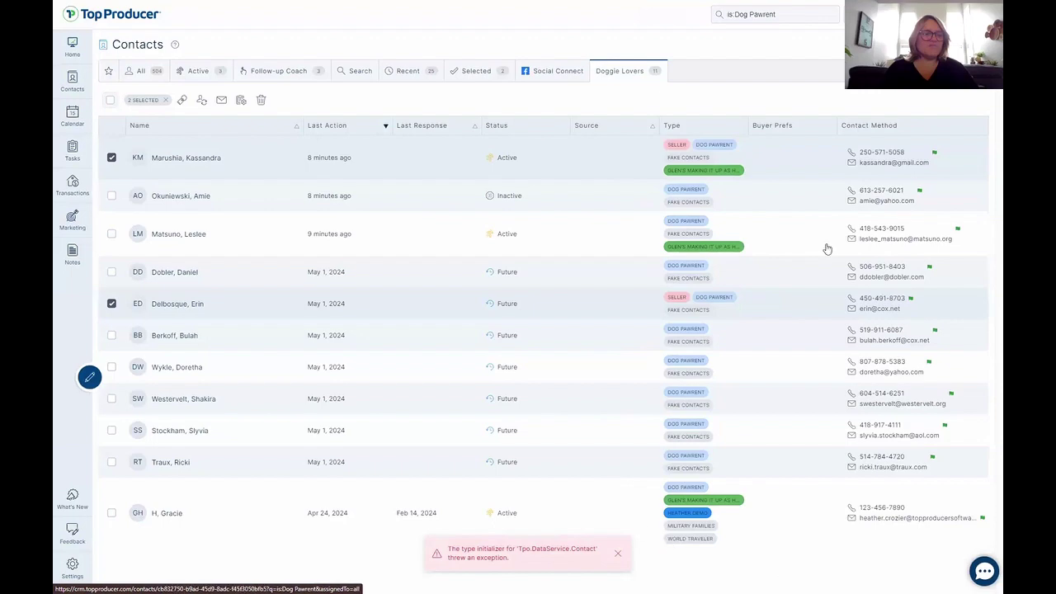
{"action": "left_click", "coordinate": [619, 555]}
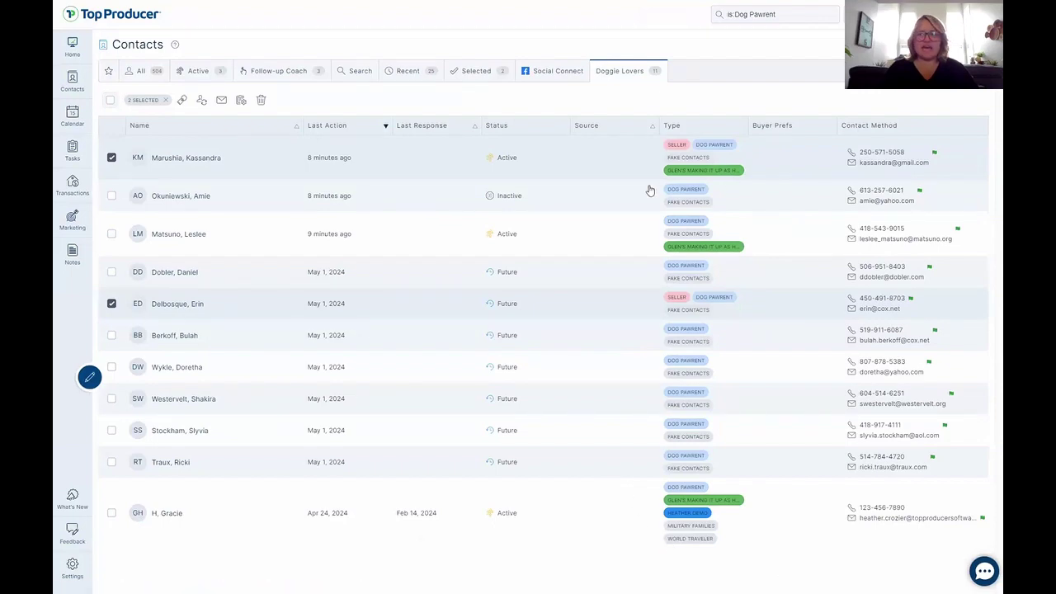
{"action": "left_click", "coordinate": [694, 172]}
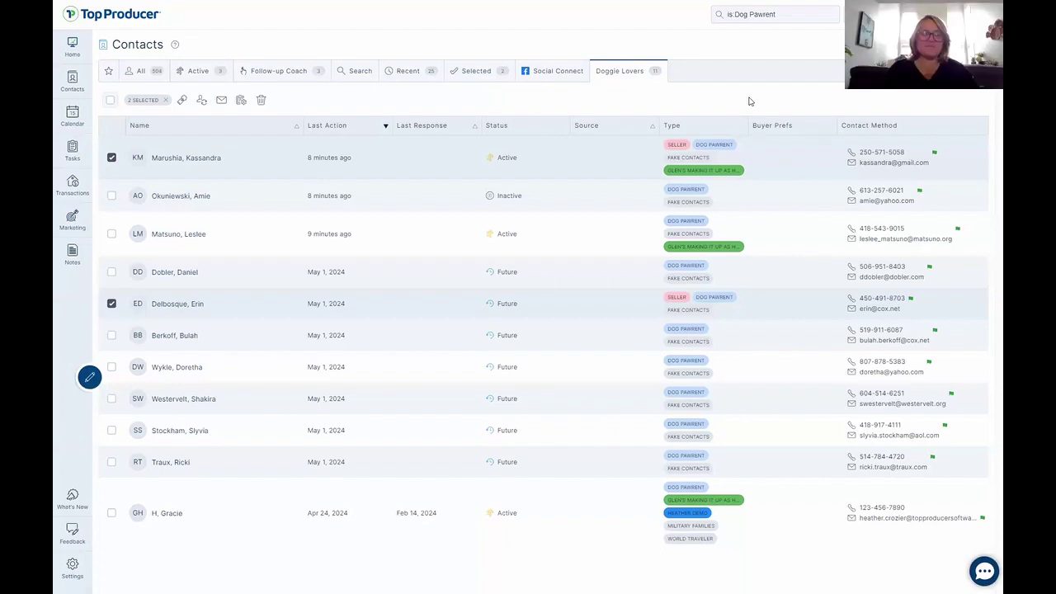
{"action": "key", "text": "alt+Tab"}
{"action": "key", "text": "Right"}
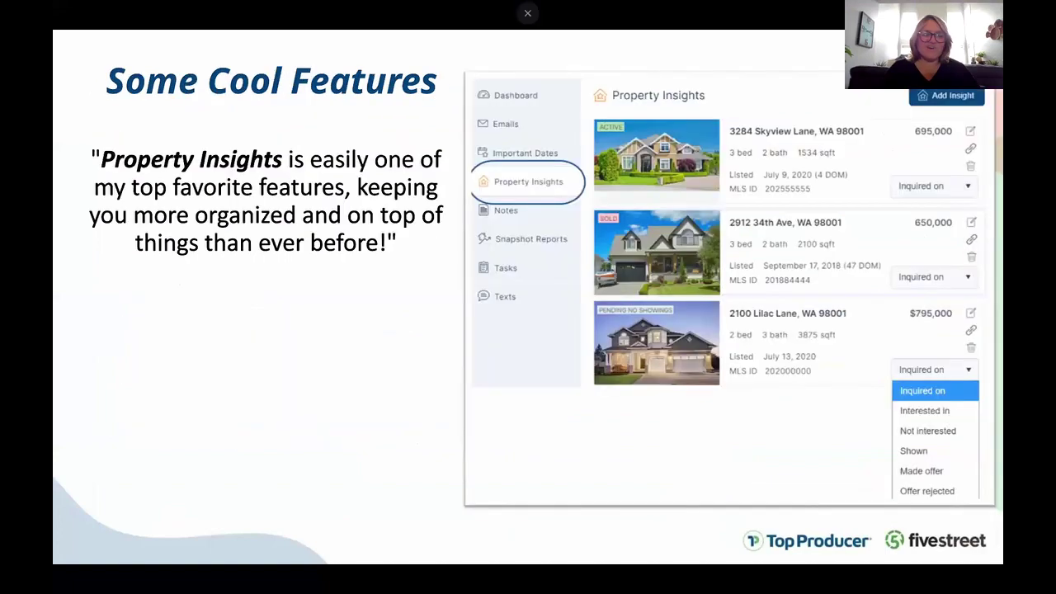
{"action": "key", "text": "Right"}
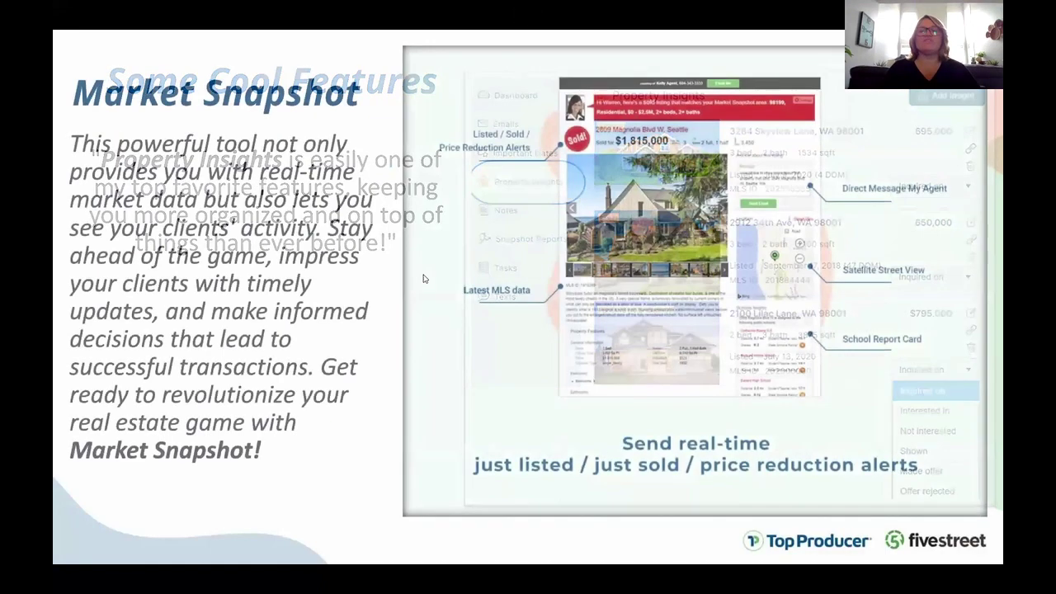
{"action": "key", "text": "Right"}
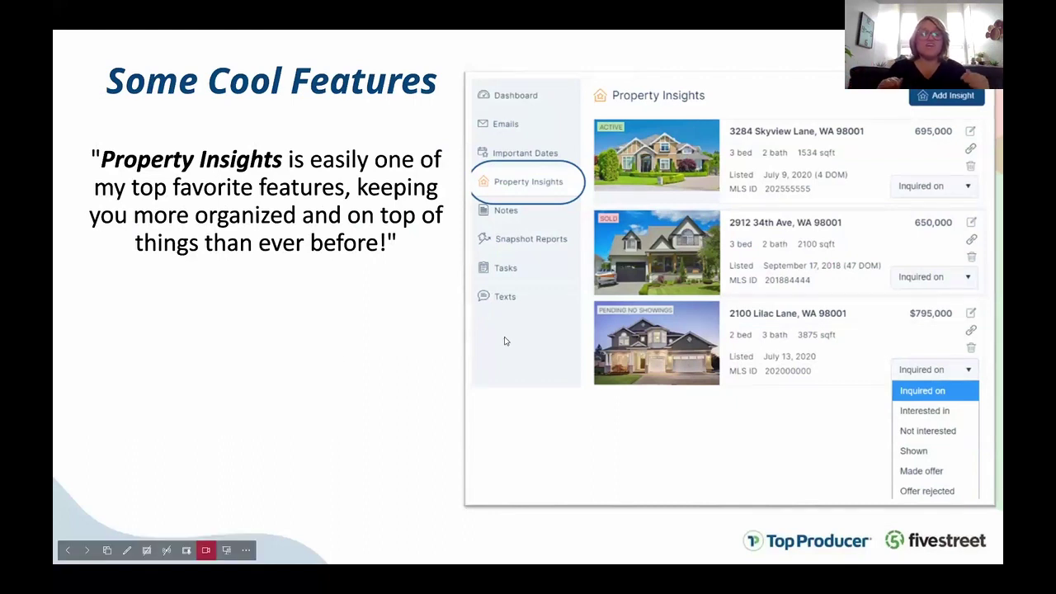
{"action": "key", "text": "alt+Tab"}
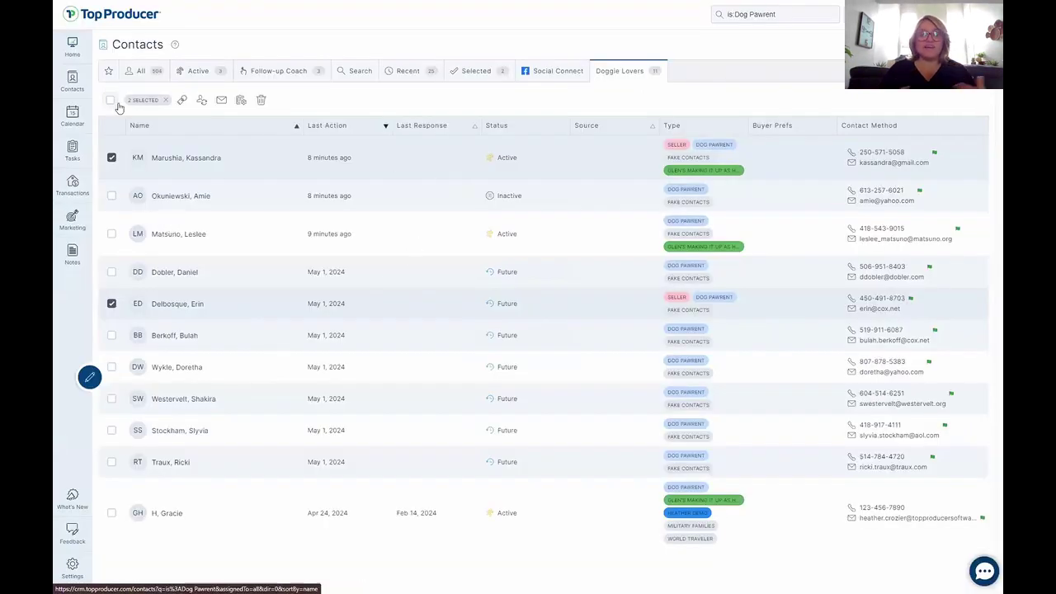
Clear the selection and check the third and second contacts' Property Insights.
{"action": "left_click", "coordinate": [166, 100]}
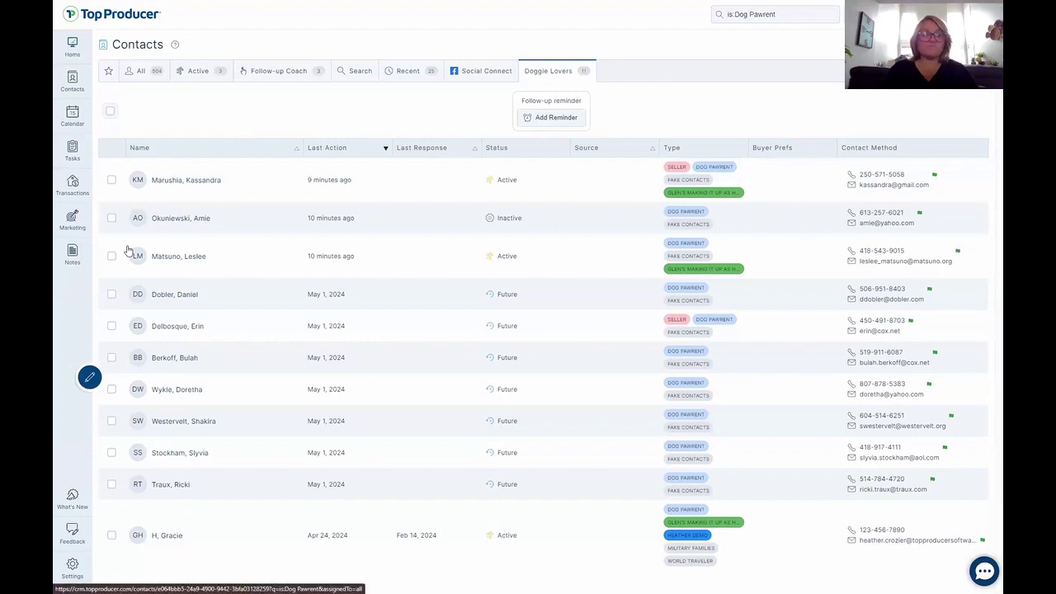
{"action": "left_click", "coordinate": [178, 257]}
{"action": "left_click", "coordinate": [467, 157]}
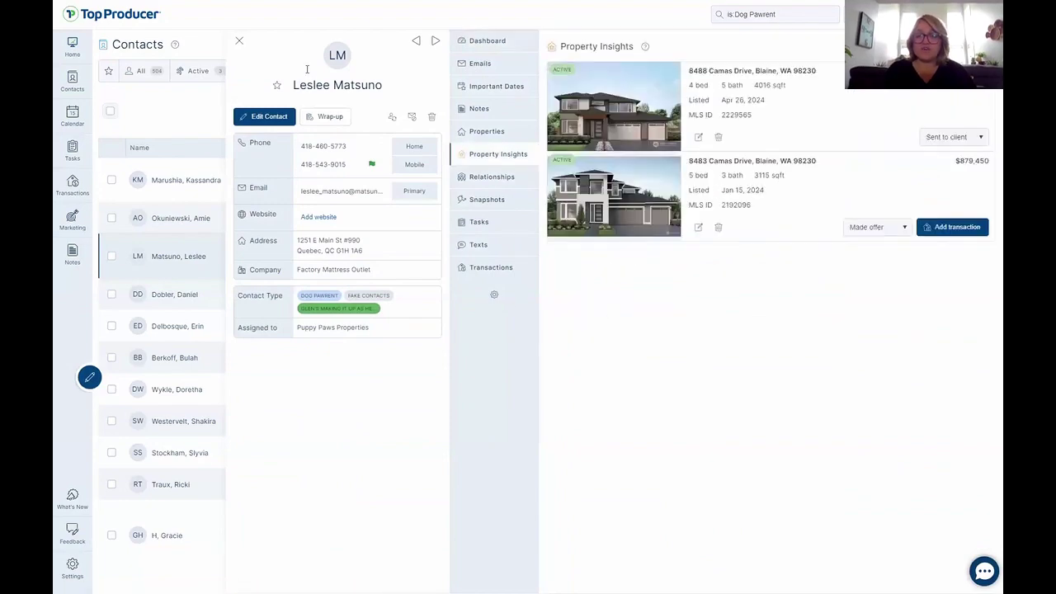
{"action": "left_click", "coordinate": [240, 43]}
{"action": "left_click", "coordinate": [184, 219]}
{"action": "left_click", "coordinate": [485, 157]}
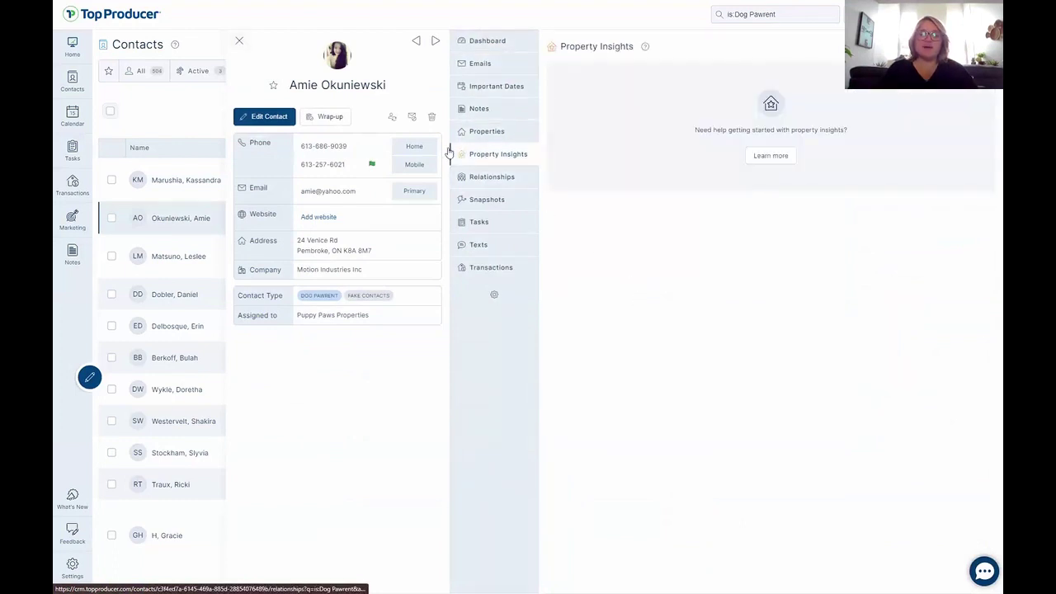
{"action": "left_click", "coordinate": [240, 44]}
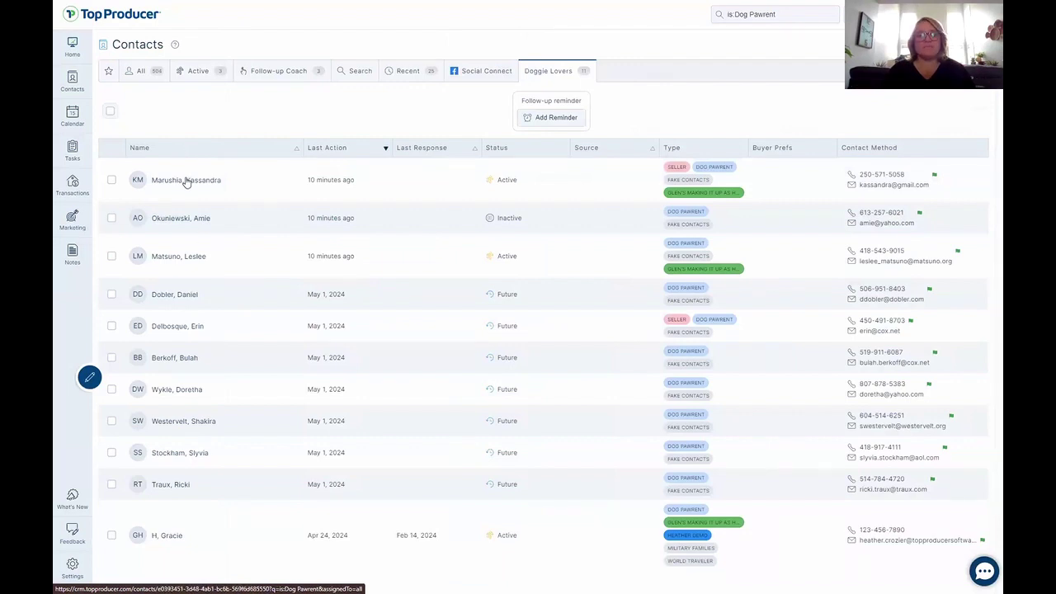
Open the first contact's Property Insights and circle the contact's name.
{"action": "left_click", "coordinate": [186, 180]}
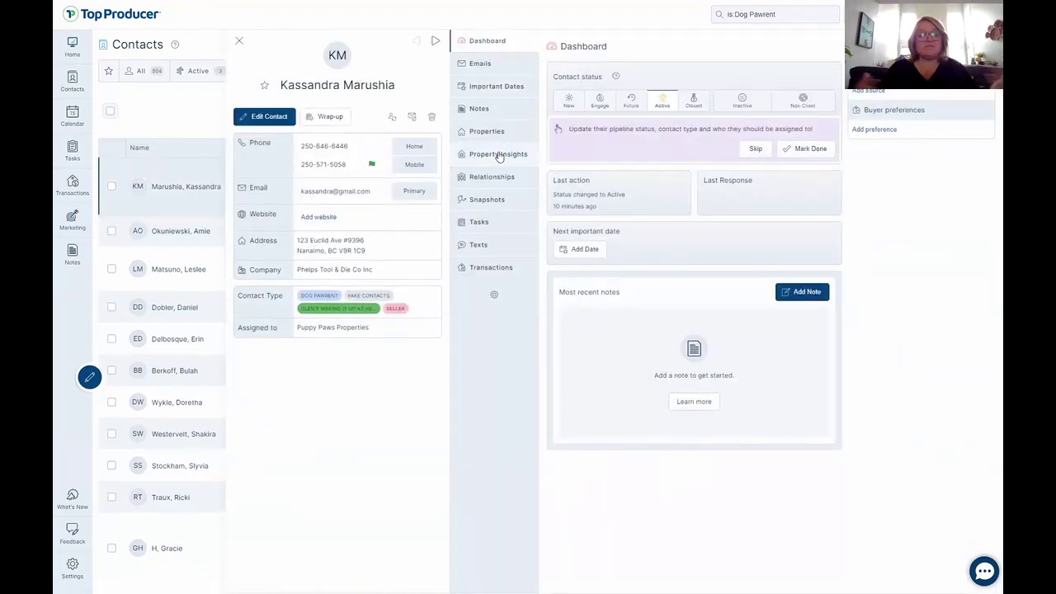
{"action": "left_click", "coordinate": [499, 155]}
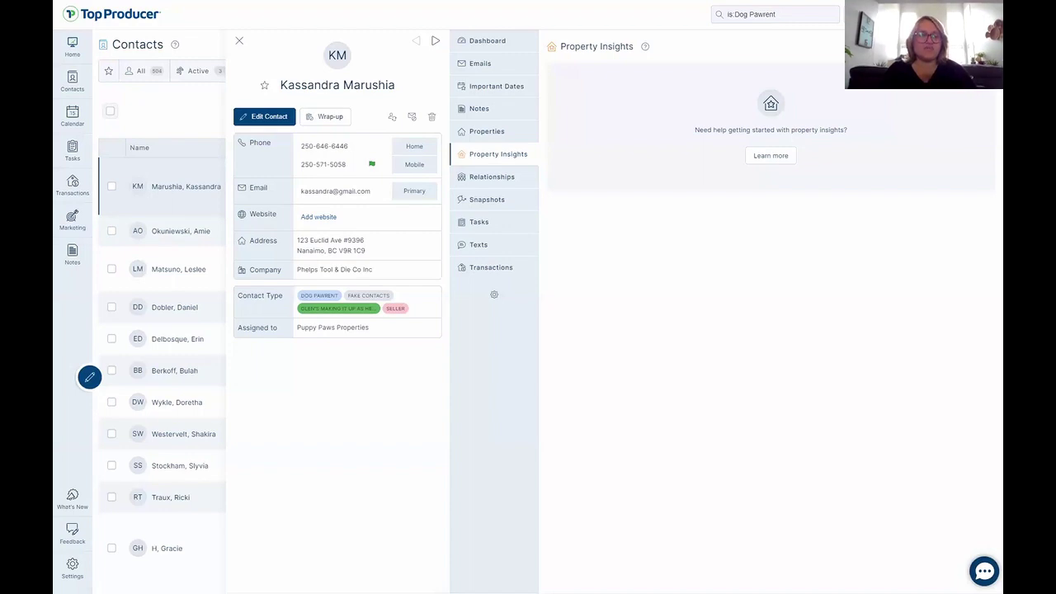
{"action": "left_click_drag", "start_coordinate": [361, 60], "coordinate": [308, 31]}
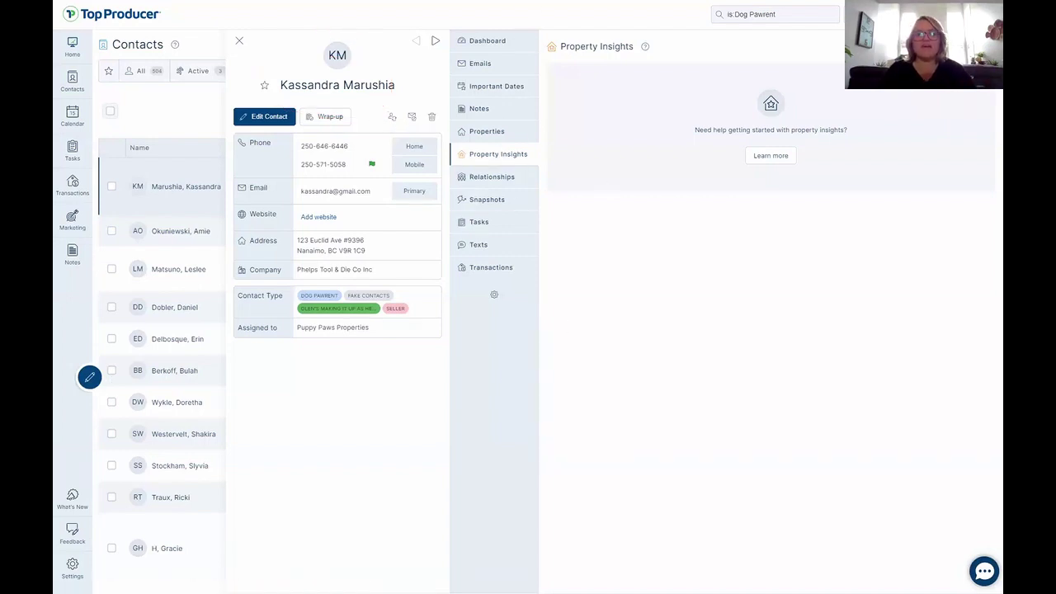
{"action": "left_click", "coordinate": [972, 46]}
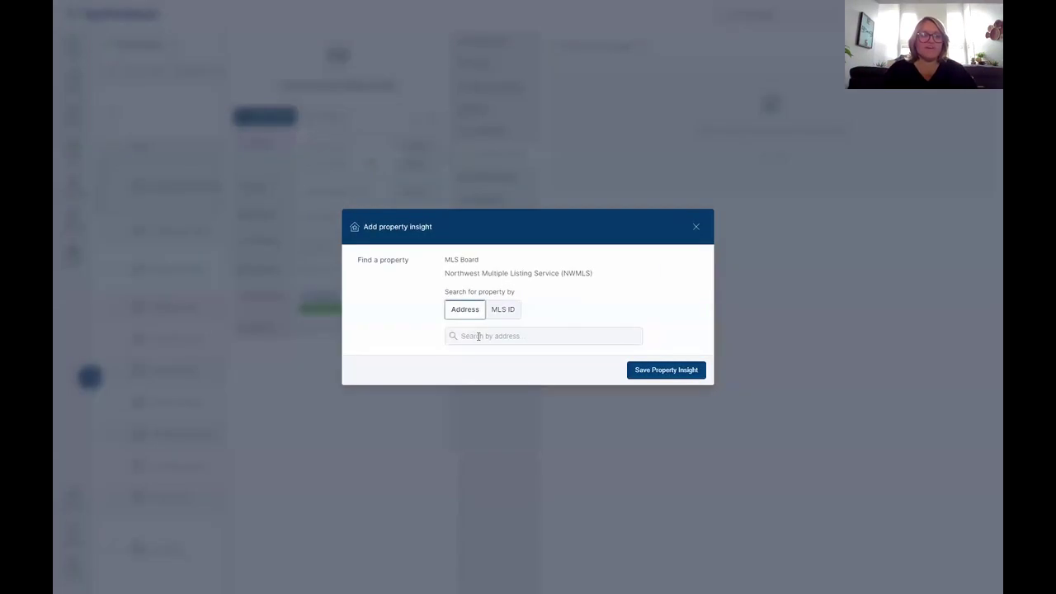
{"action": "left_click", "coordinate": [478, 336]}
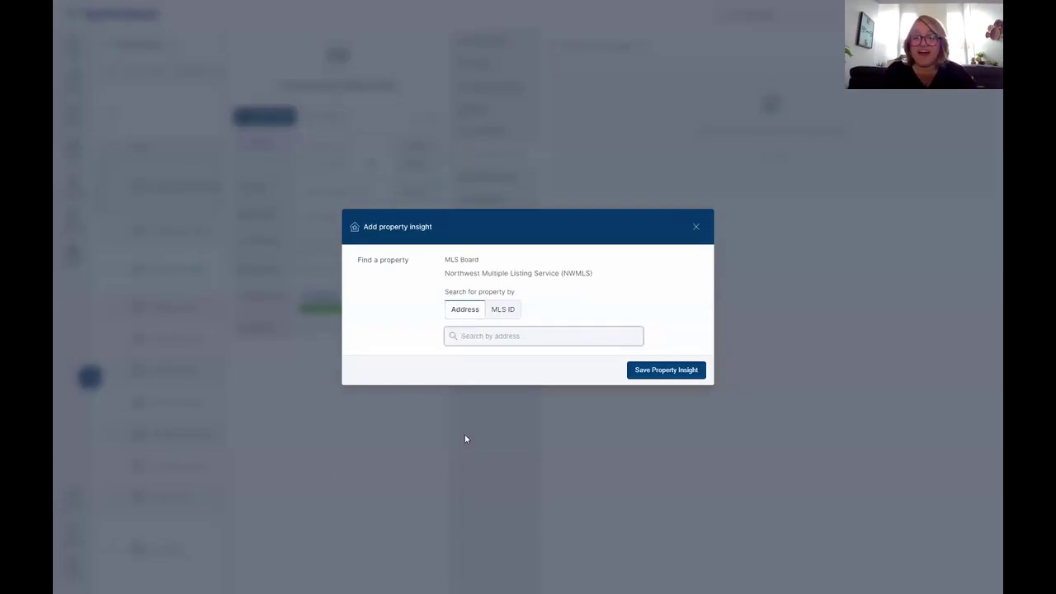
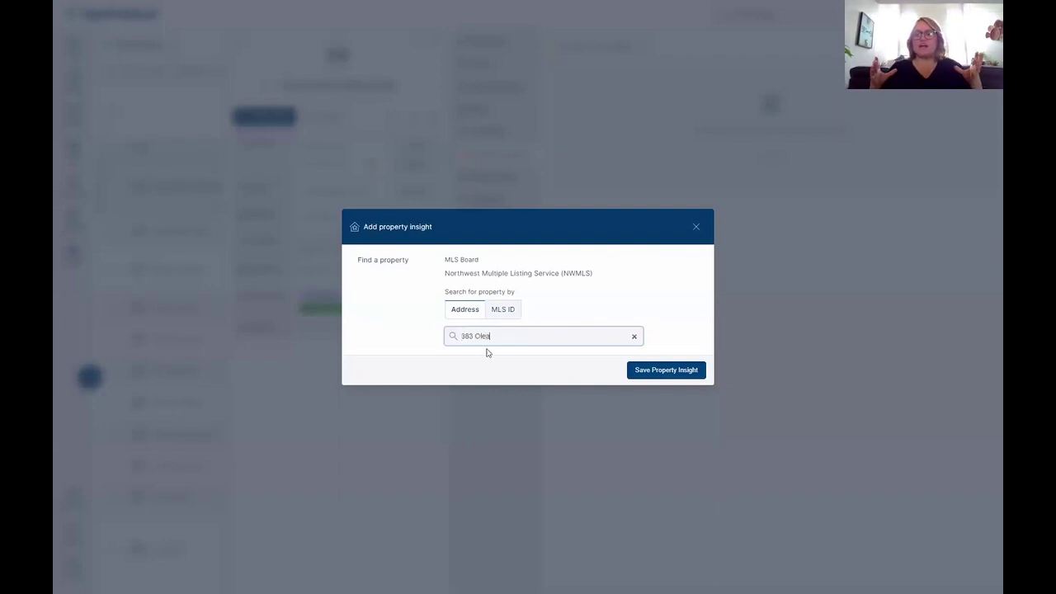
{"action": "left_click", "coordinate": [694, 227]}
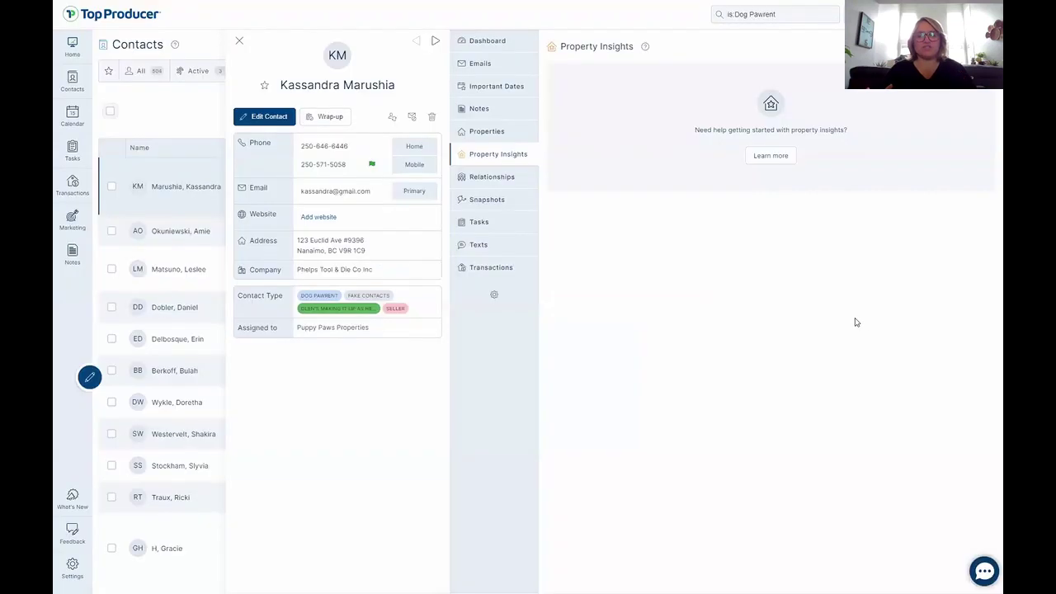
{"action": "left_click", "coordinate": [238, 42]}
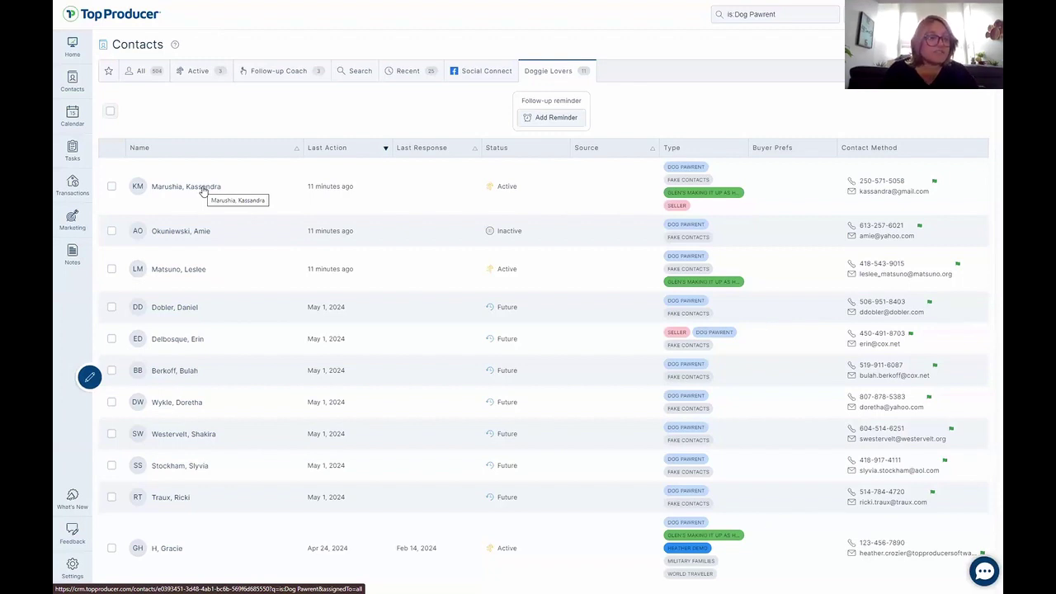
{"action": "left_click", "coordinate": [203, 189]}
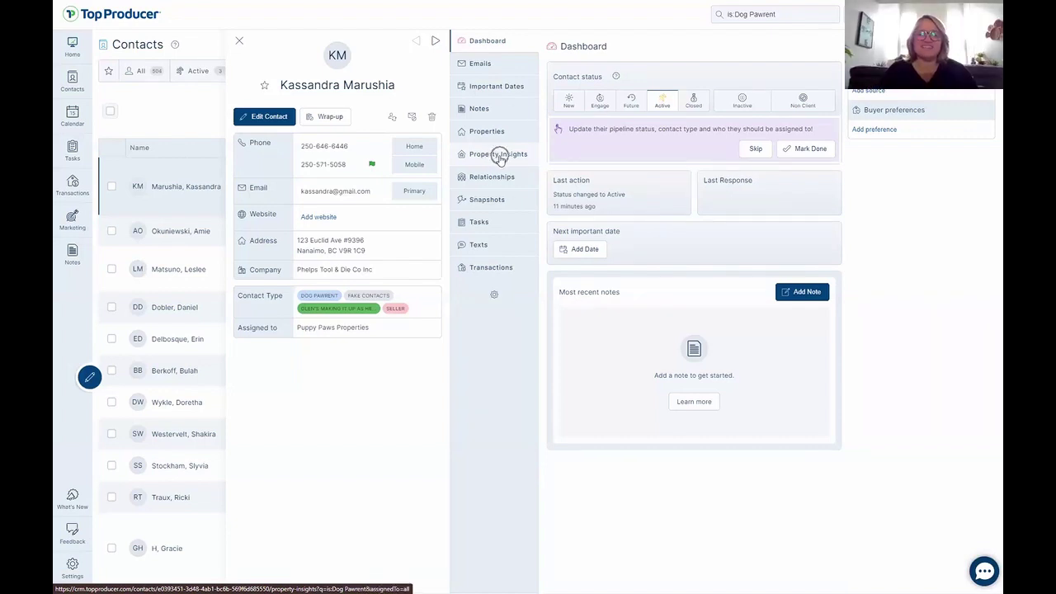
{"action": "left_click", "coordinate": [498, 155]}
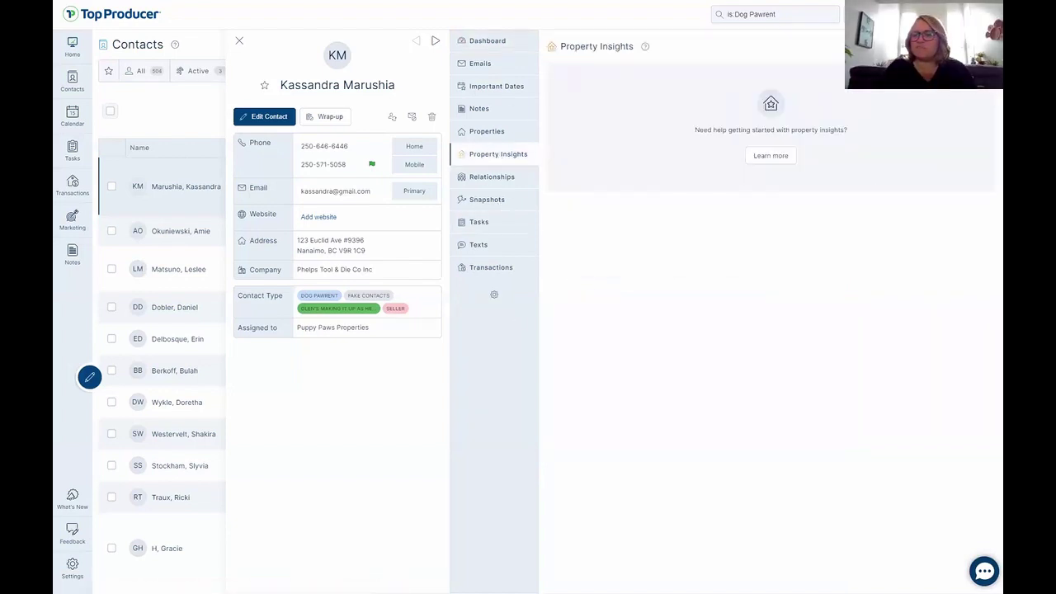
{"action": "left_click", "coordinate": [967, 47]}
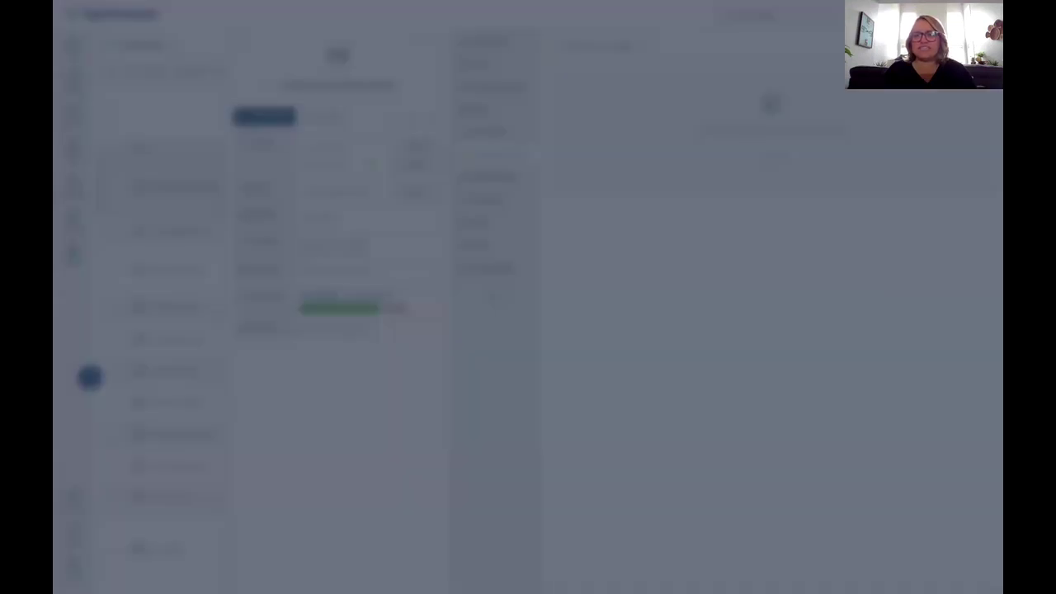
{"action": "left_click", "coordinate": [490, 335]}
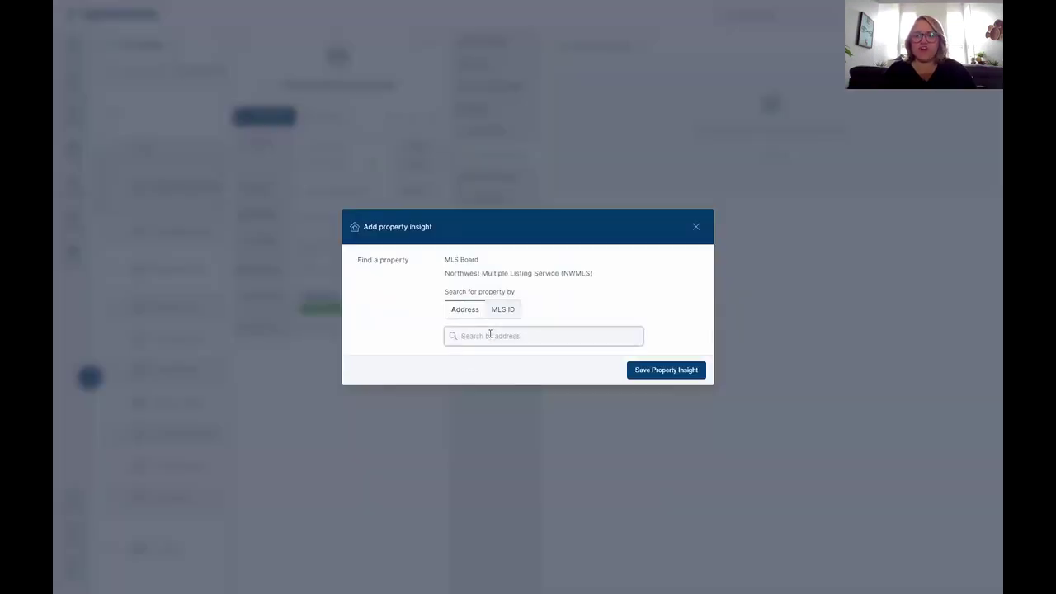
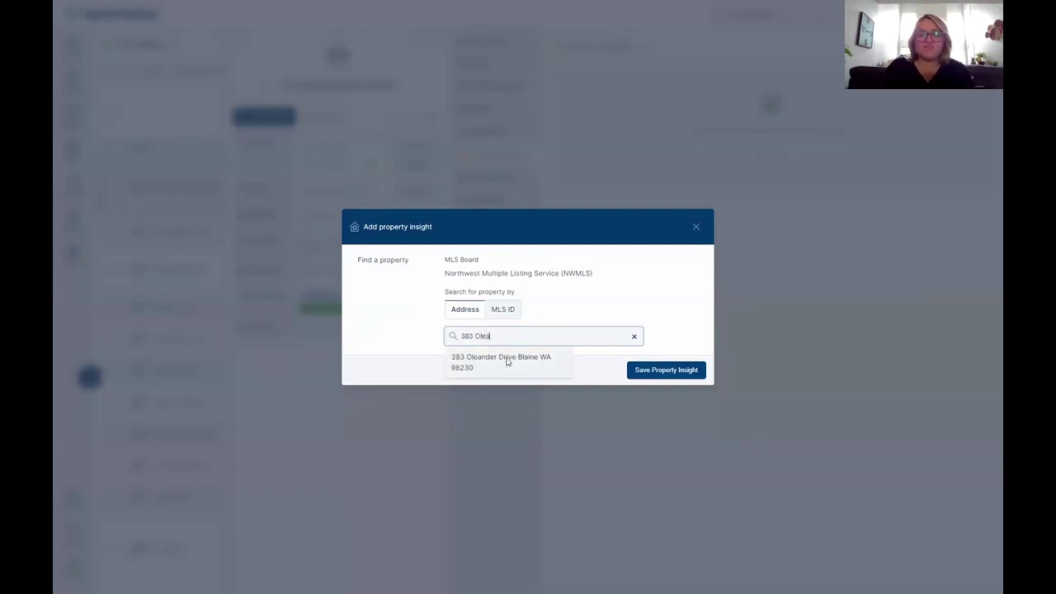
{"action": "left_click", "coordinate": [507, 361]}
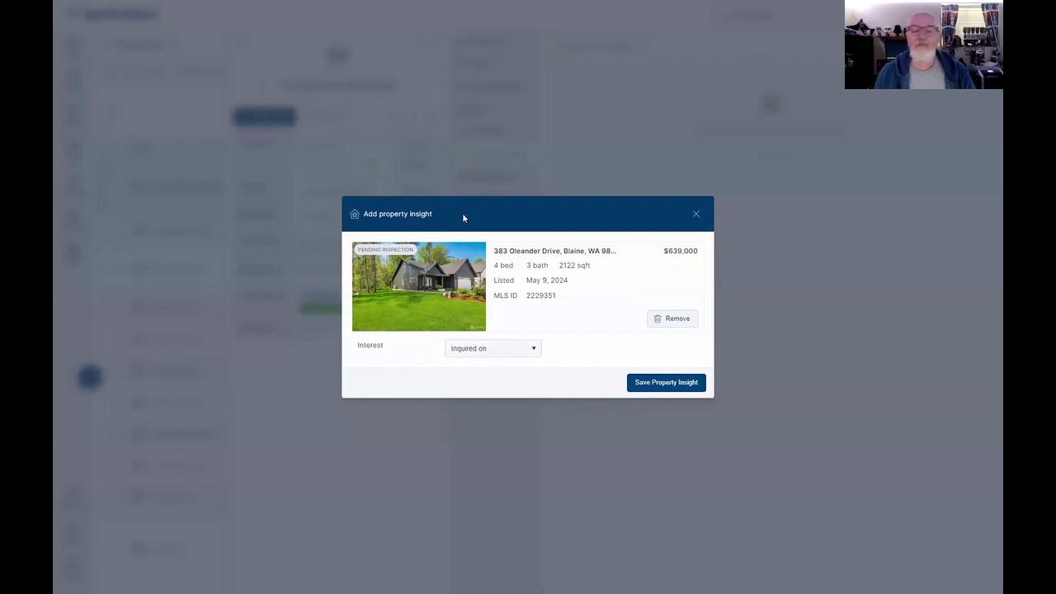
{"action": "left_click", "coordinate": [485, 350]}
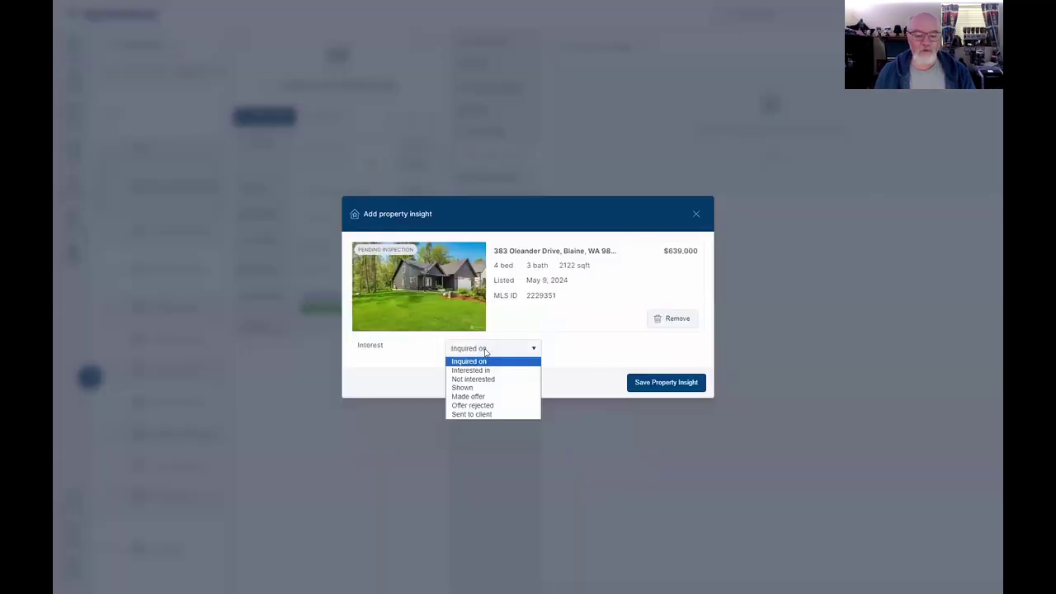
{"action": "left_click", "coordinate": [498, 387]}
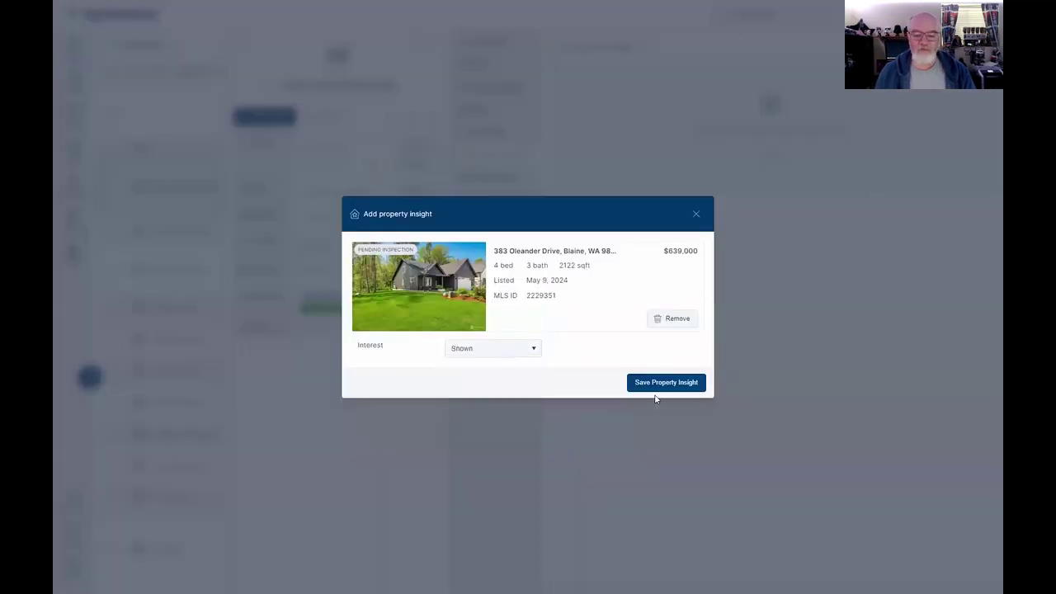
{"action": "left_click", "coordinate": [665, 382]}
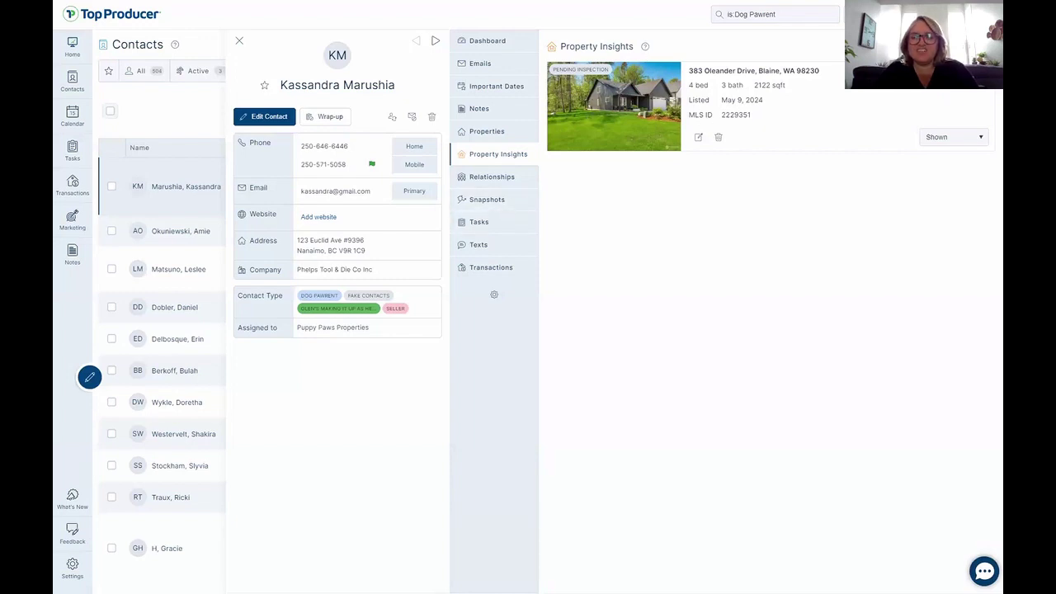
{"action": "left_click", "coordinate": [948, 47]}
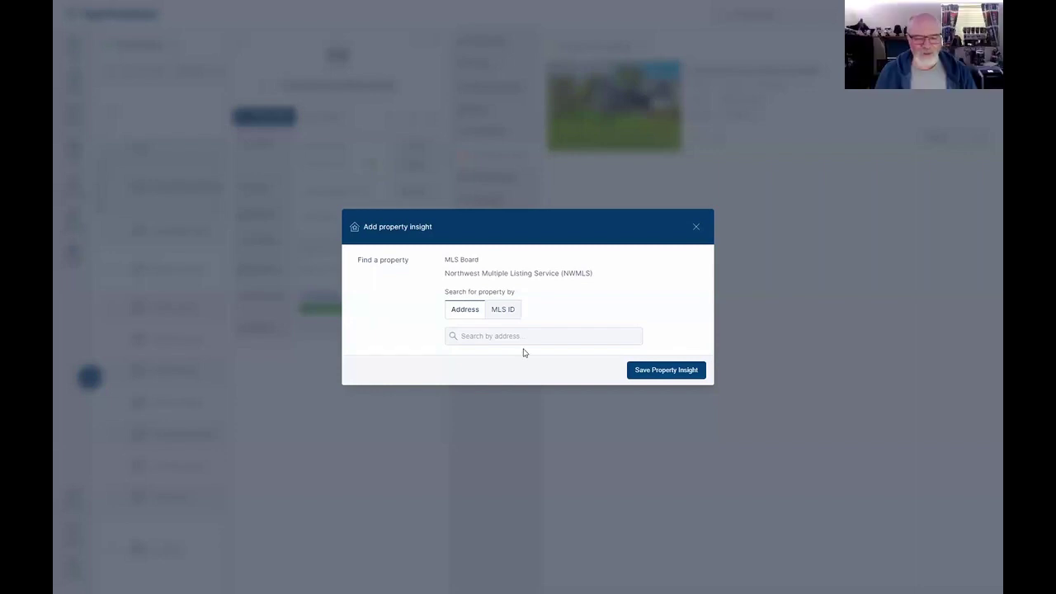
{"action": "left_click", "coordinate": [489, 335]}
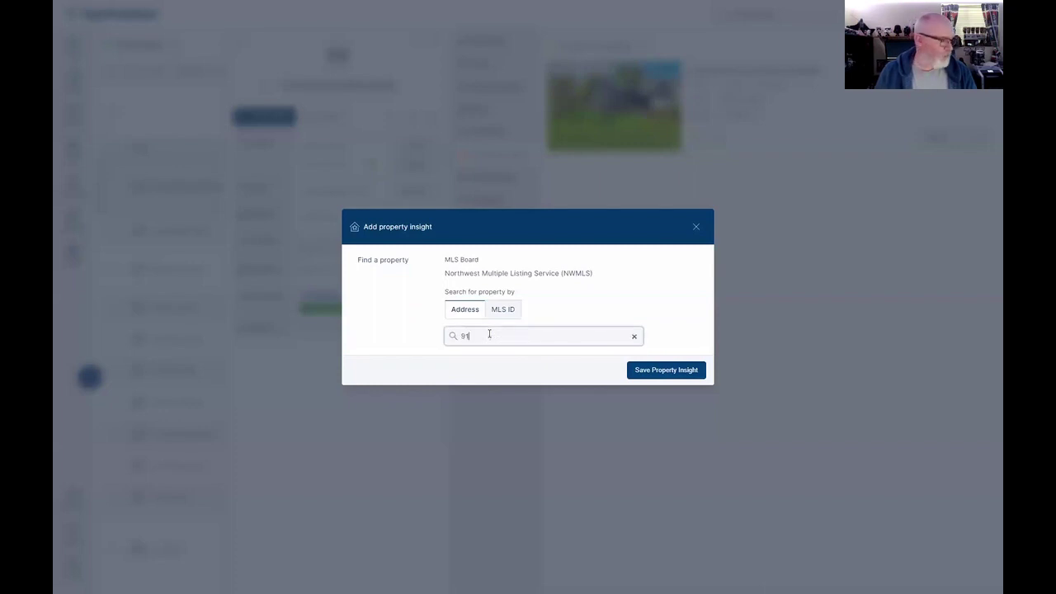
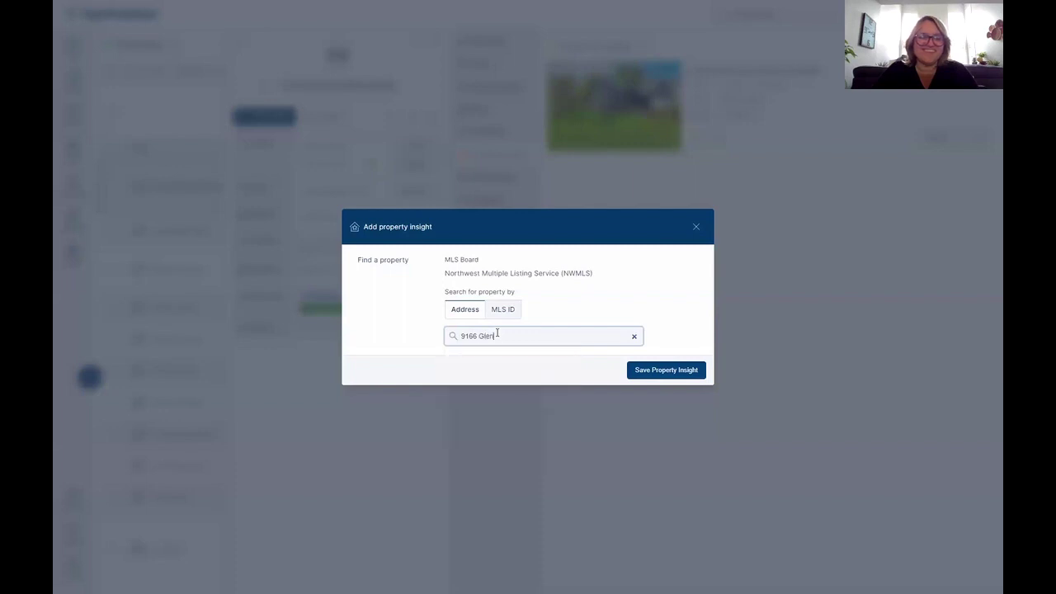
{"action": "left_click", "coordinate": [492, 365]}
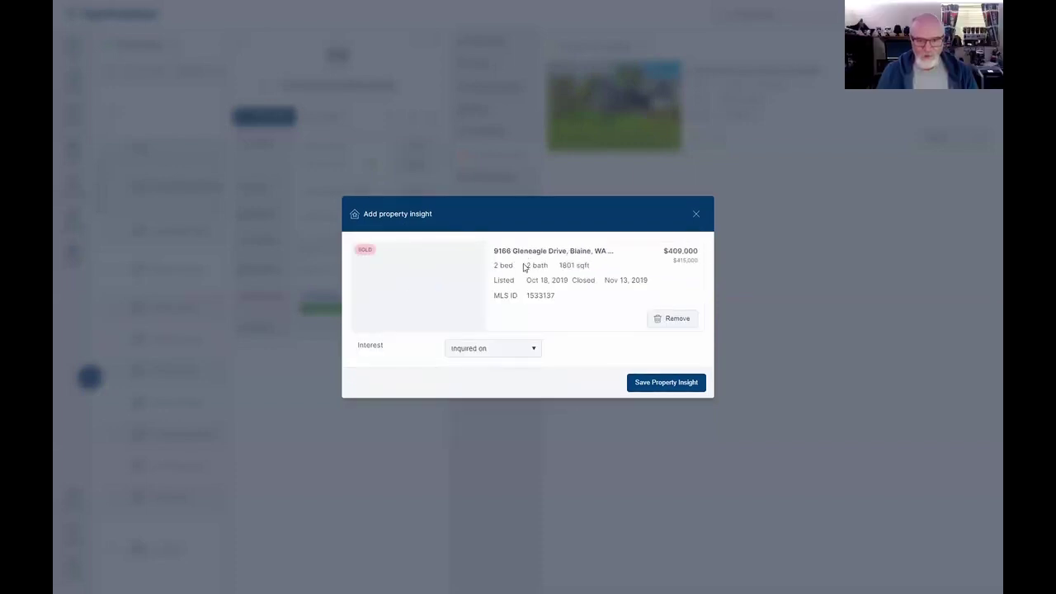
{"action": "double_click", "coordinate": [529, 295]}
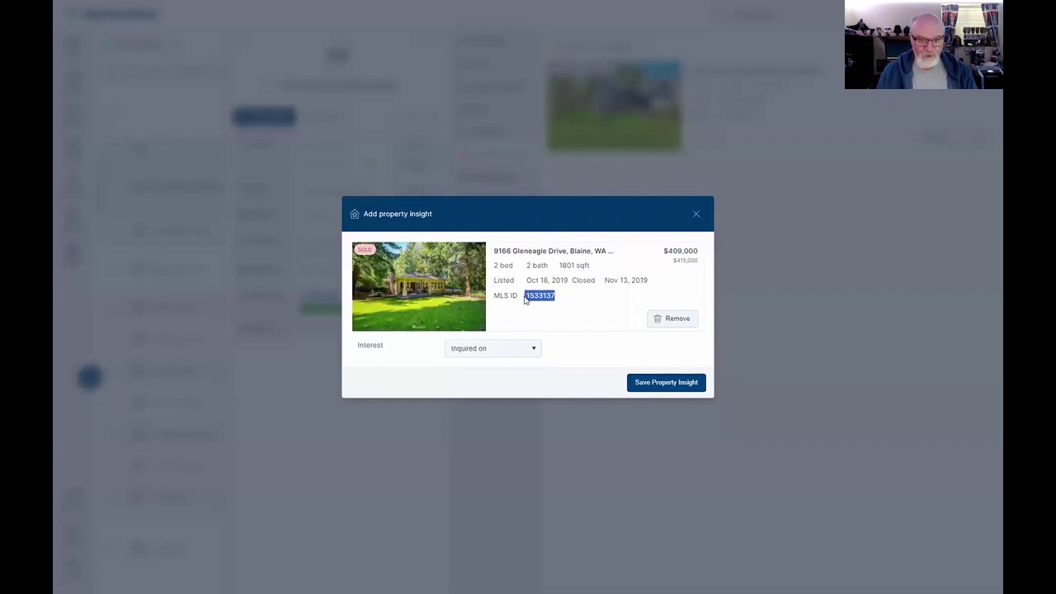
{"action": "double_click", "coordinate": [540, 296]}
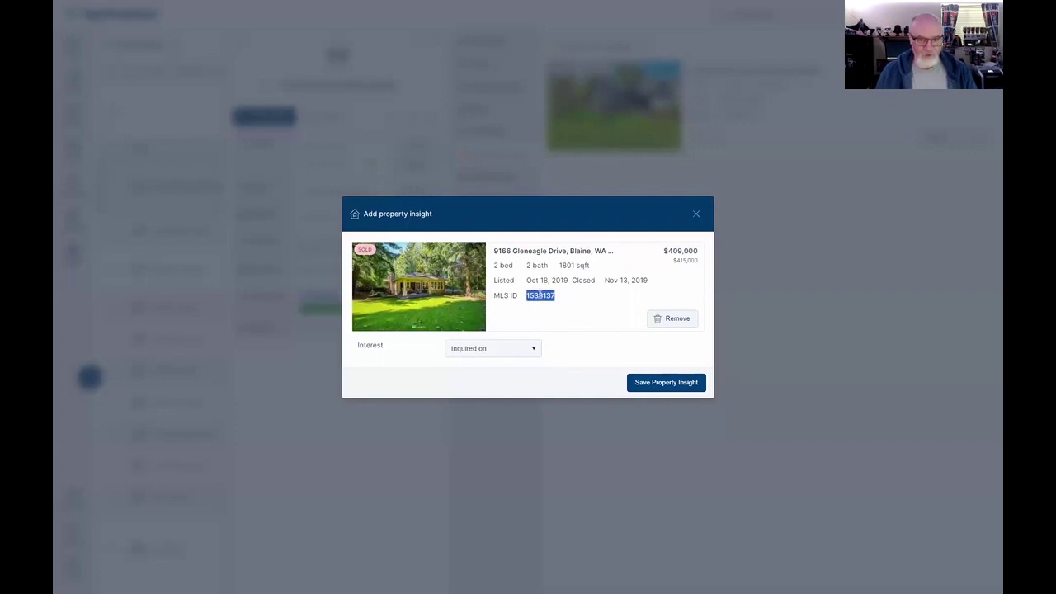
{"action": "left_click", "coordinate": [696, 214]}
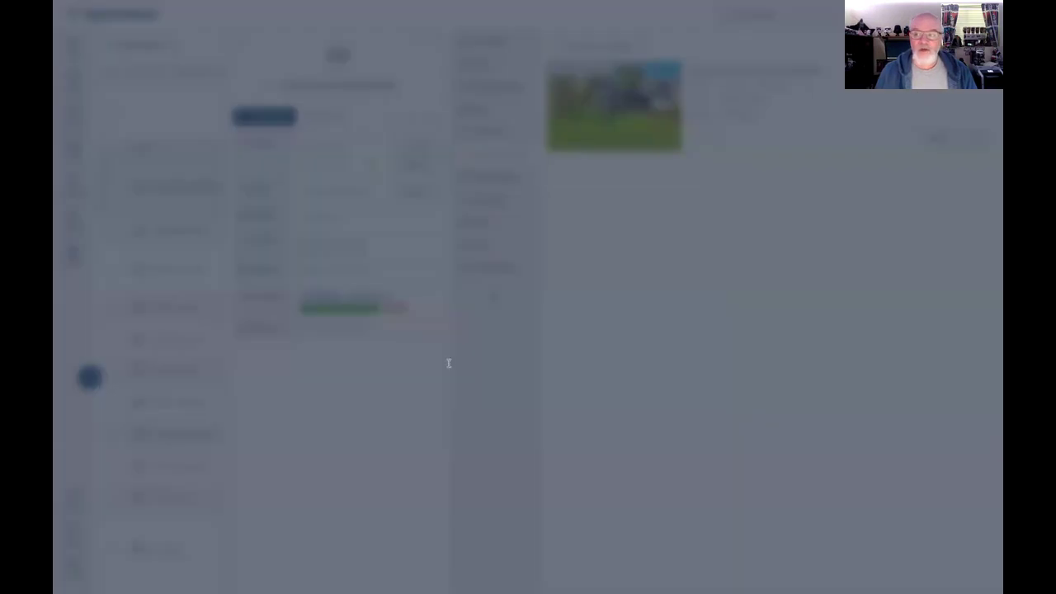
Look up the property again using the pasted MLS number.
{"action": "left_click", "coordinate": [508, 314]}
{"action": "left_click", "coordinate": [510, 336]}
{"action": "key", "text": "ctrl+v"}
{"action": "left_click", "coordinate": [567, 337]}
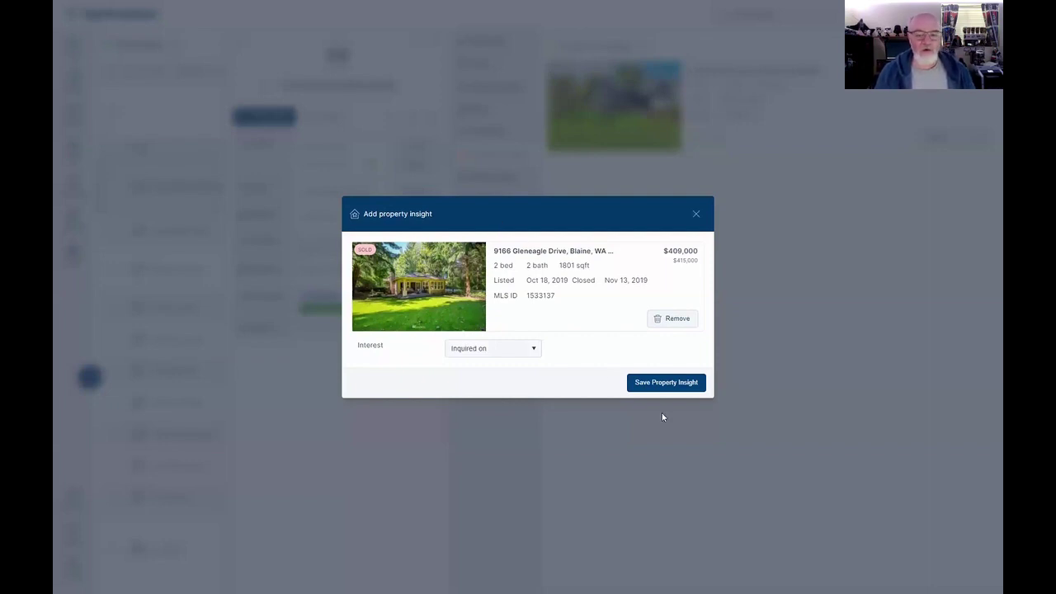
Set the property insight's interest to Made offer and save it.
{"action": "left_click", "coordinate": [675, 388]}
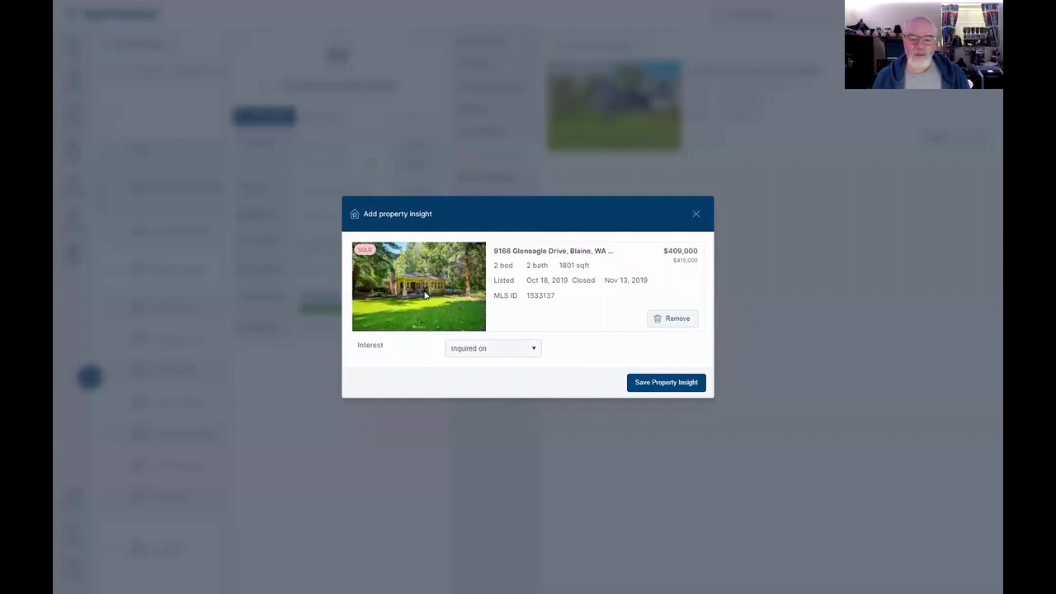
{"action": "left_click", "coordinate": [533, 350]}
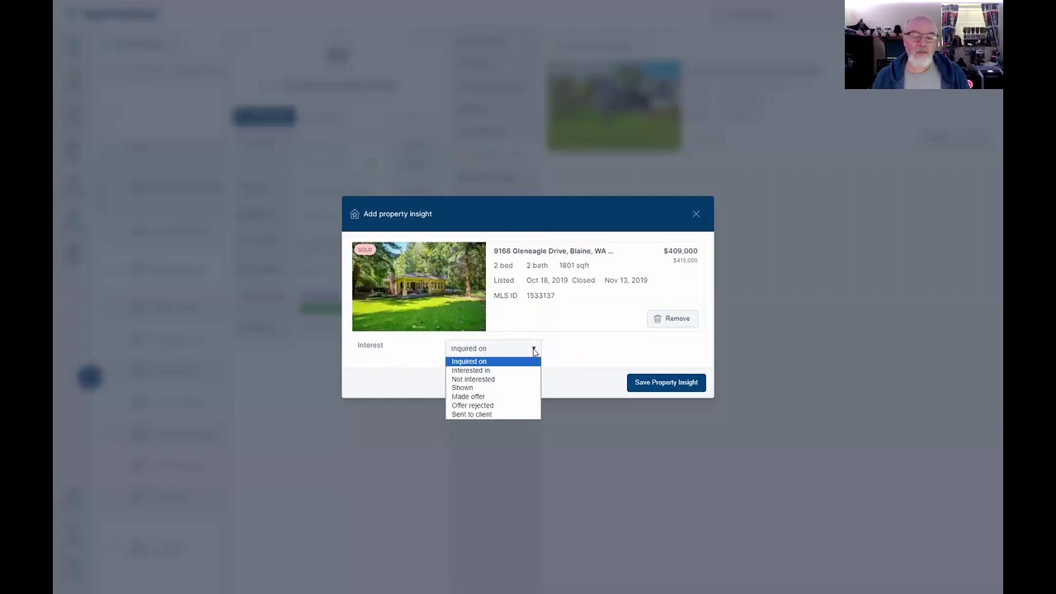
{"action": "left_click", "coordinate": [530, 396]}
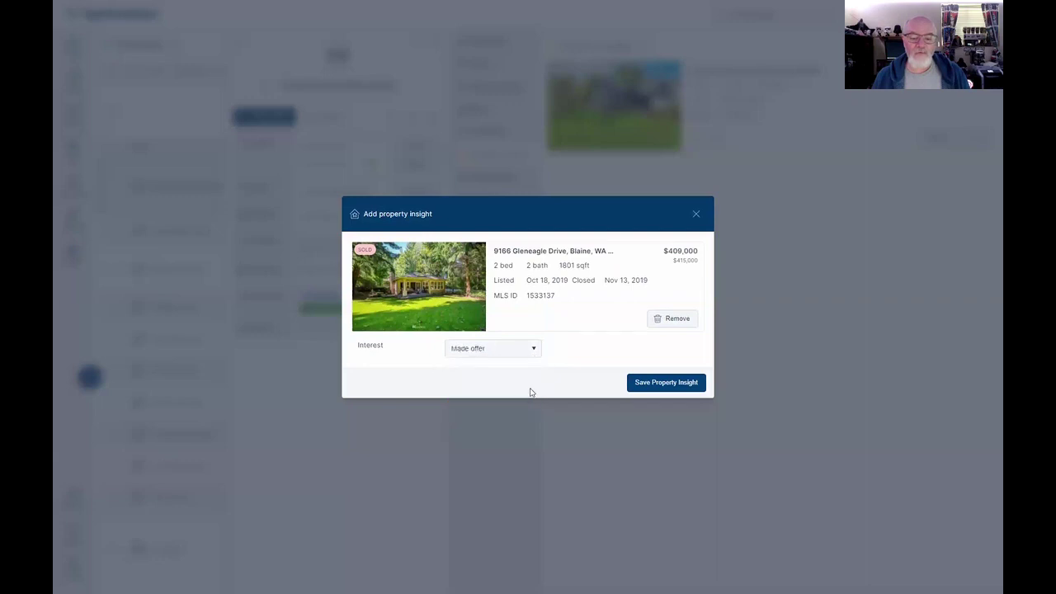
{"action": "left_click", "coordinate": [667, 384]}
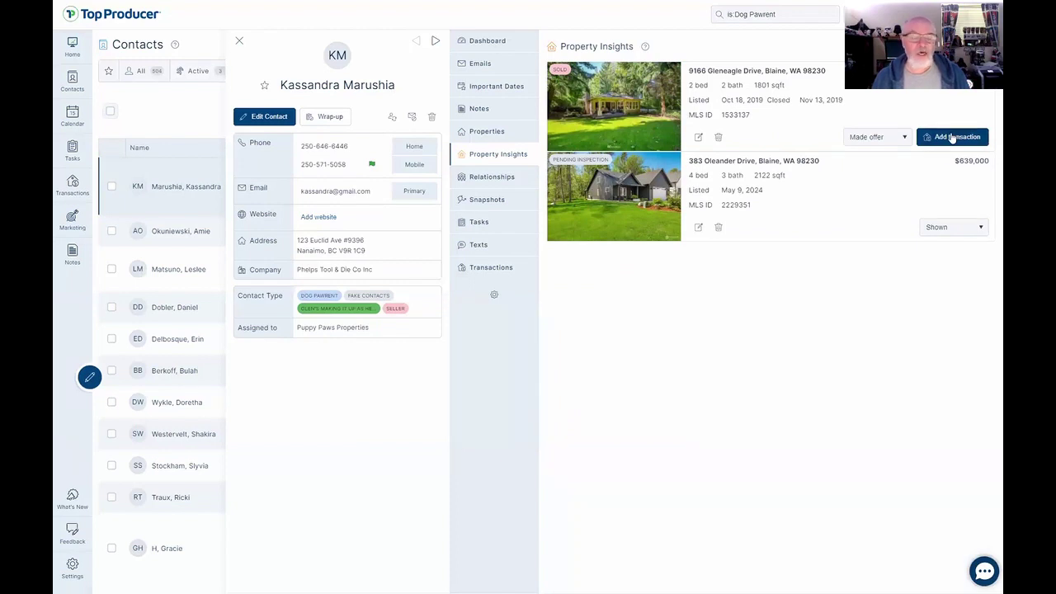
{"action": "left_click", "coordinate": [953, 137]}
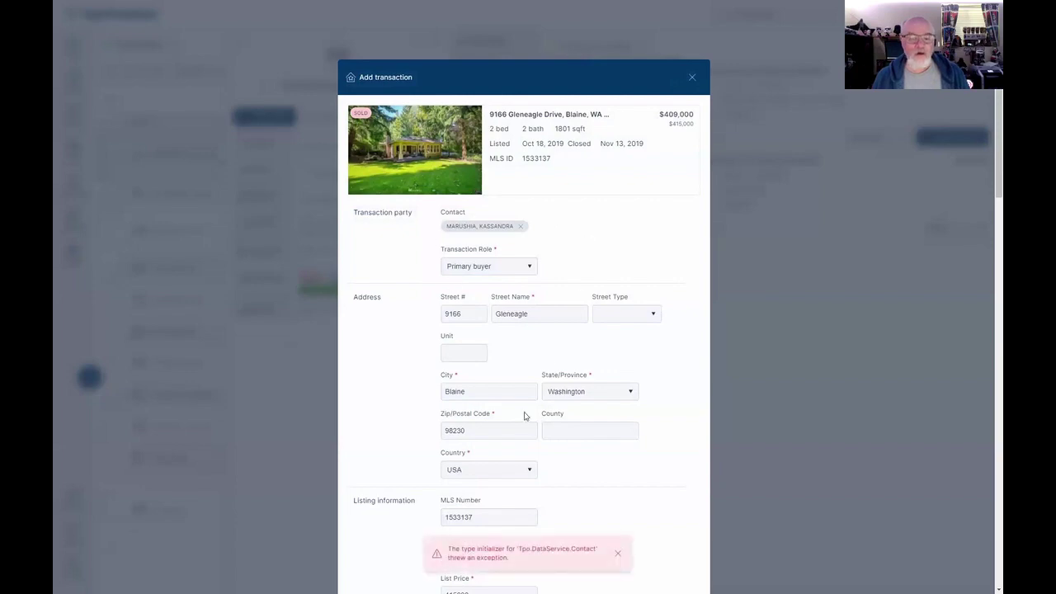
{"action": "scroll", "coordinate": [495, 424], "scroll_direction": "down", "scroll_amount": 2}
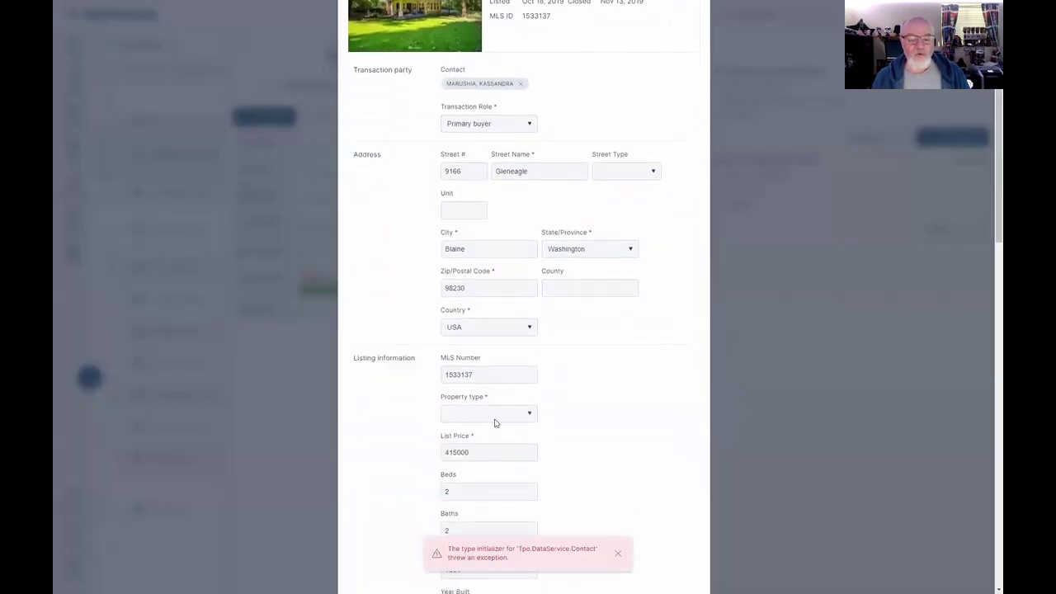
{"action": "scroll", "coordinate": [495, 423], "scroll_direction": "up", "scroll_amount": 3}
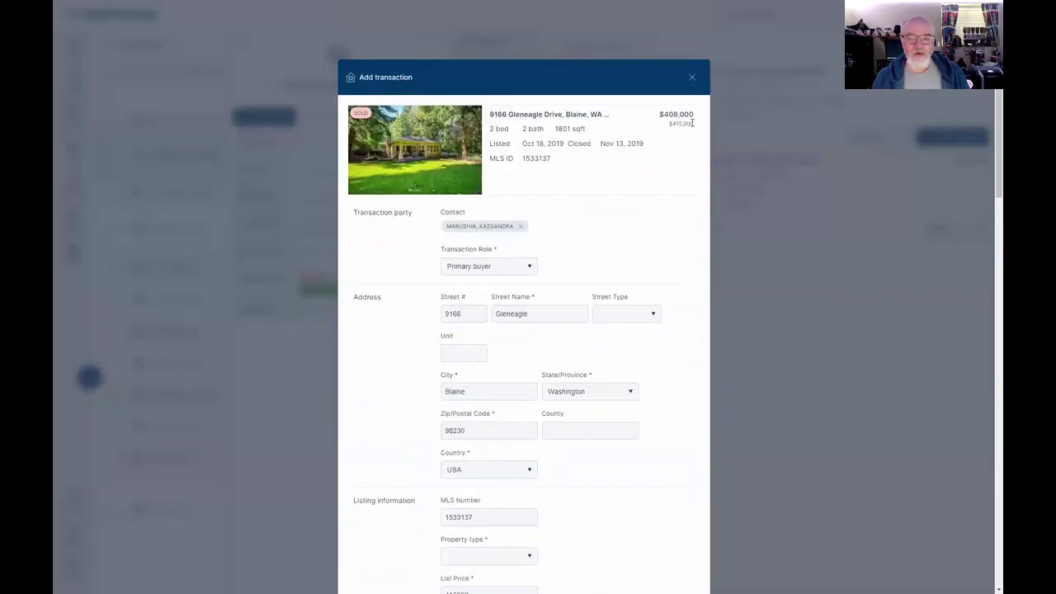
{"action": "left_click", "coordinate": [693, 78]}
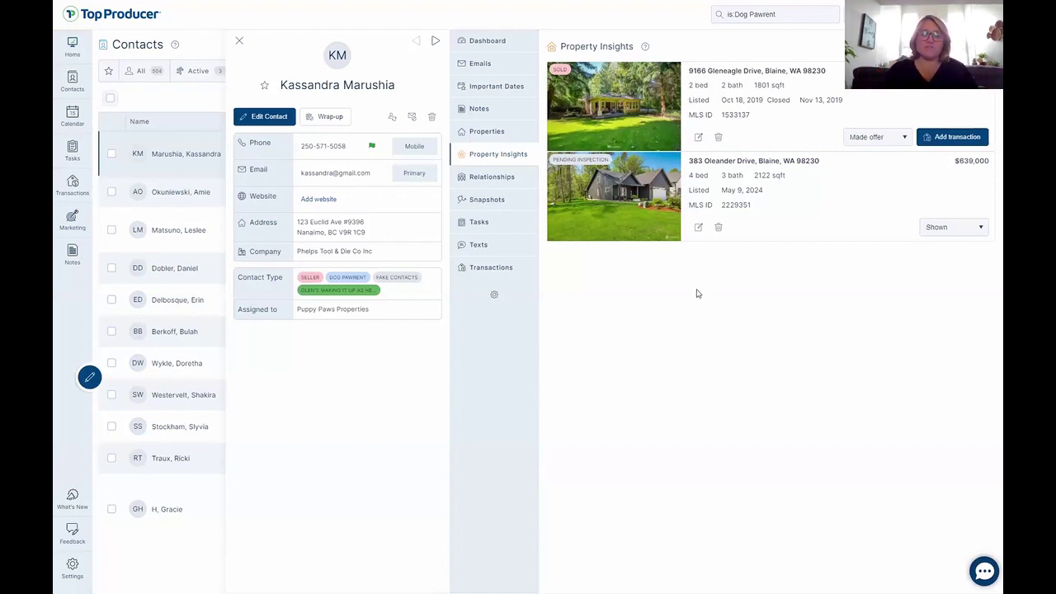
{"action": "left_click", "coordinate": [698, 137]}
{"action": "type", "text": "dustomer loves the yard, and the trees"}
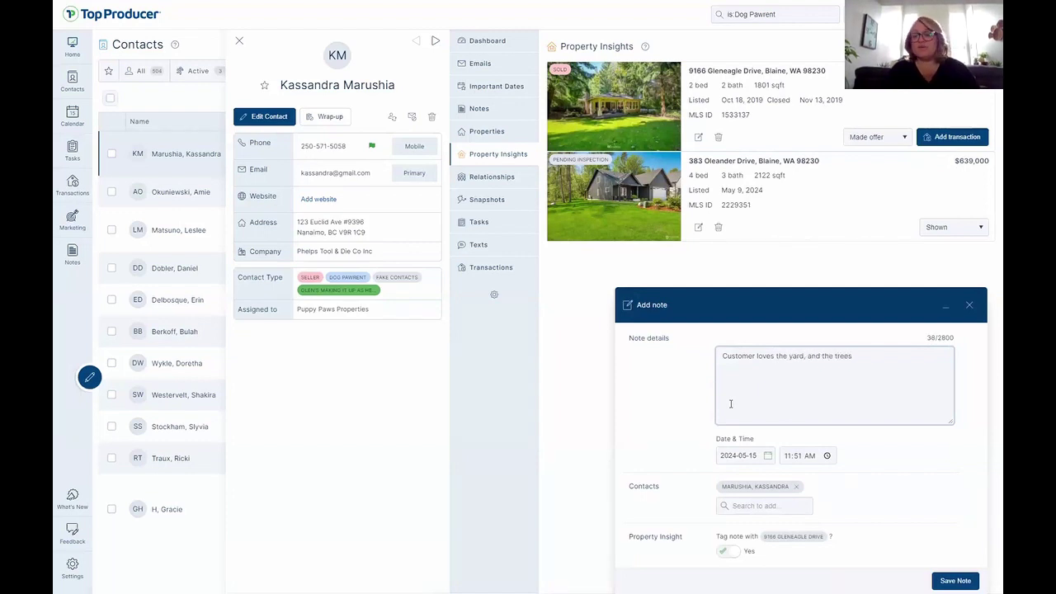
{"action": "type", "text": "Replace windo"}
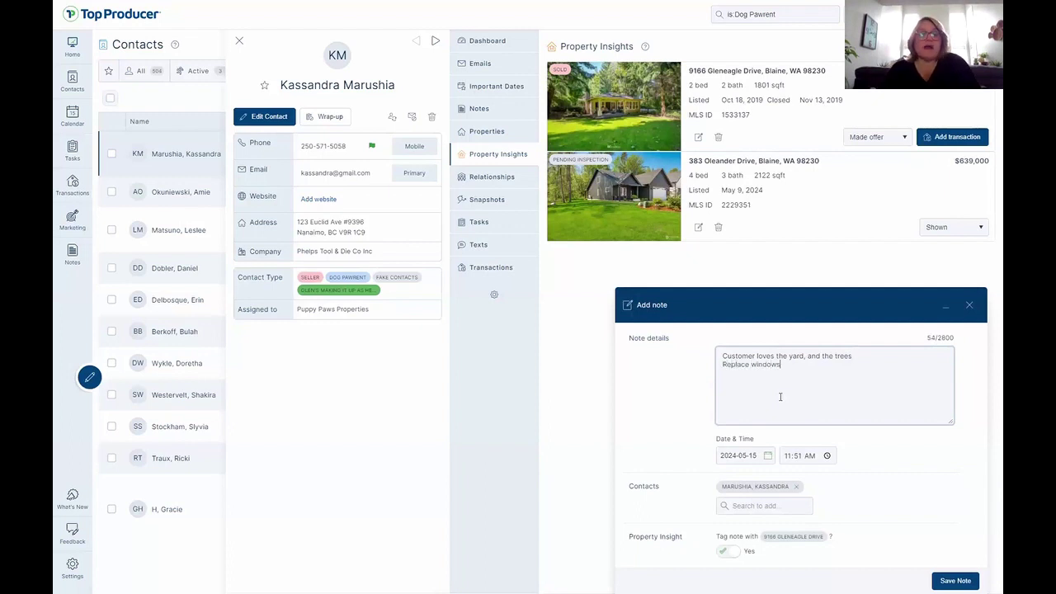
{"action": "type", "text": "ws"}
{"action": "key", "text": "Return"}
{"action": "type", "text": "Needs some updates"}
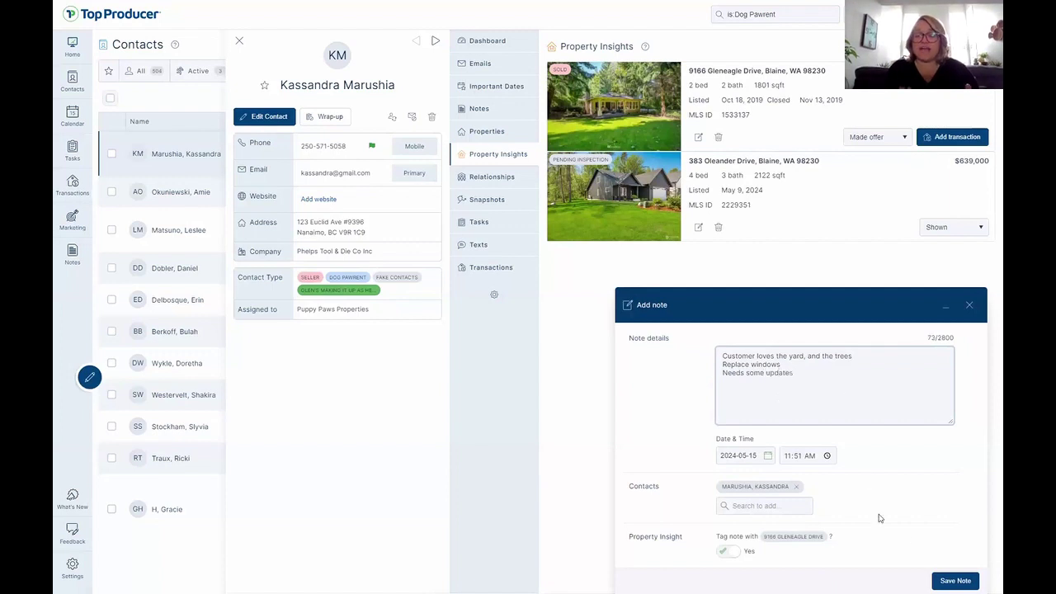
{"action": "left_click", "coordinate": [958, 582]}
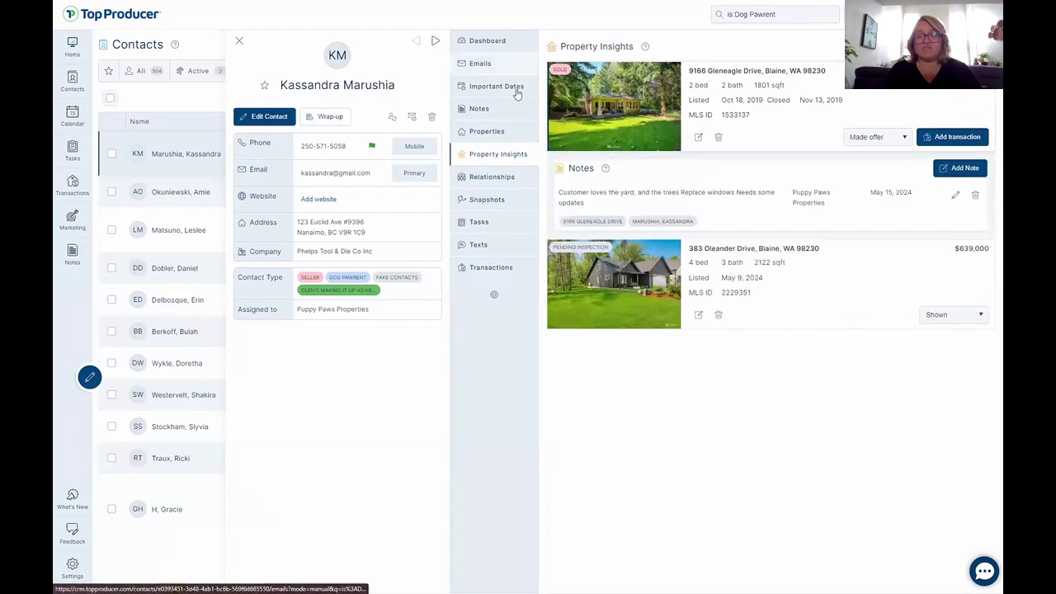
Review the contact's notes and dashboard overview, then return to the notes.
{"action": "left_click", "coordinate": [486, 110]}
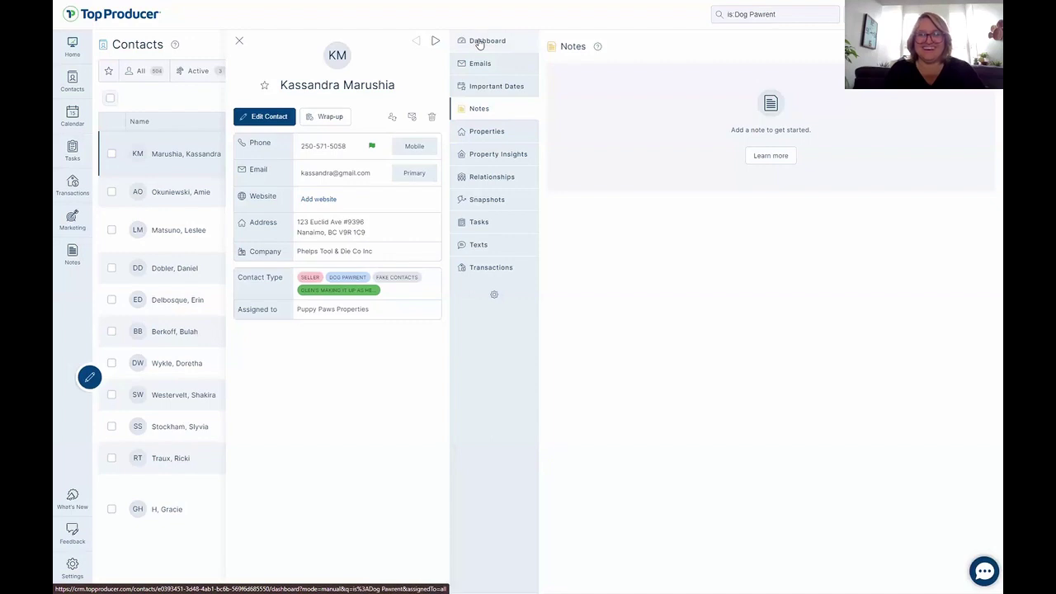
{"action": "left_click", "coordinate": [480, 43]}
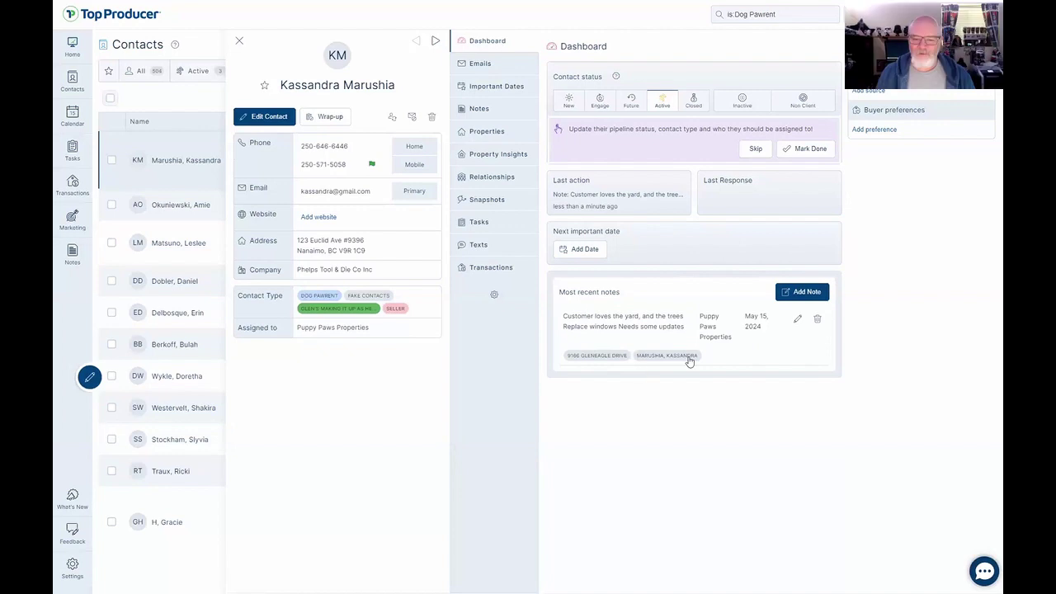
{"action": "left_click", "coordinate": [497, 115]}
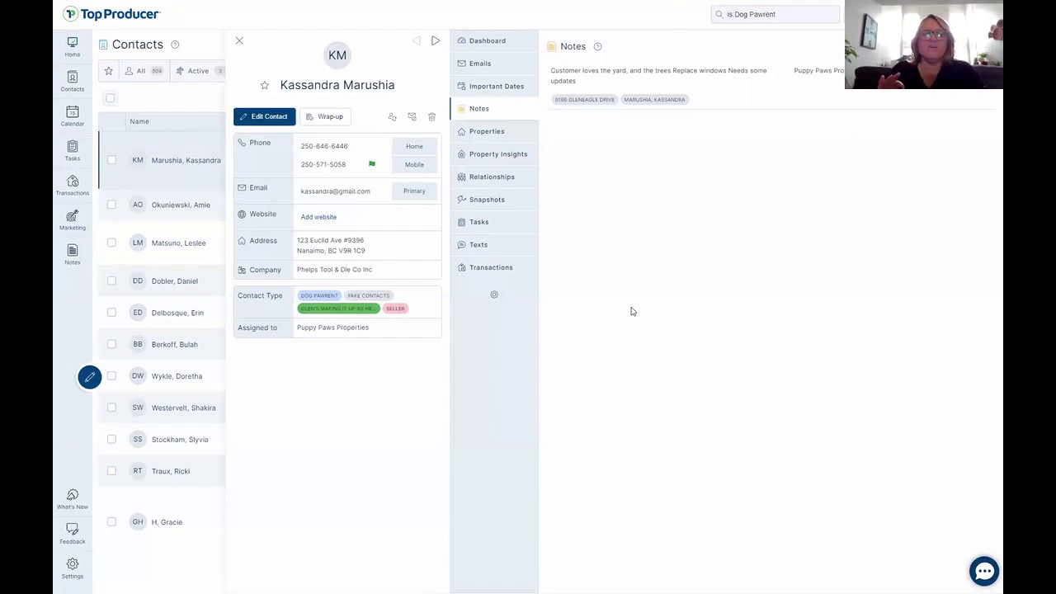
Copy the contact's name and go to the Marketing page.
{"action": "key", "text": "alt+Tab"}
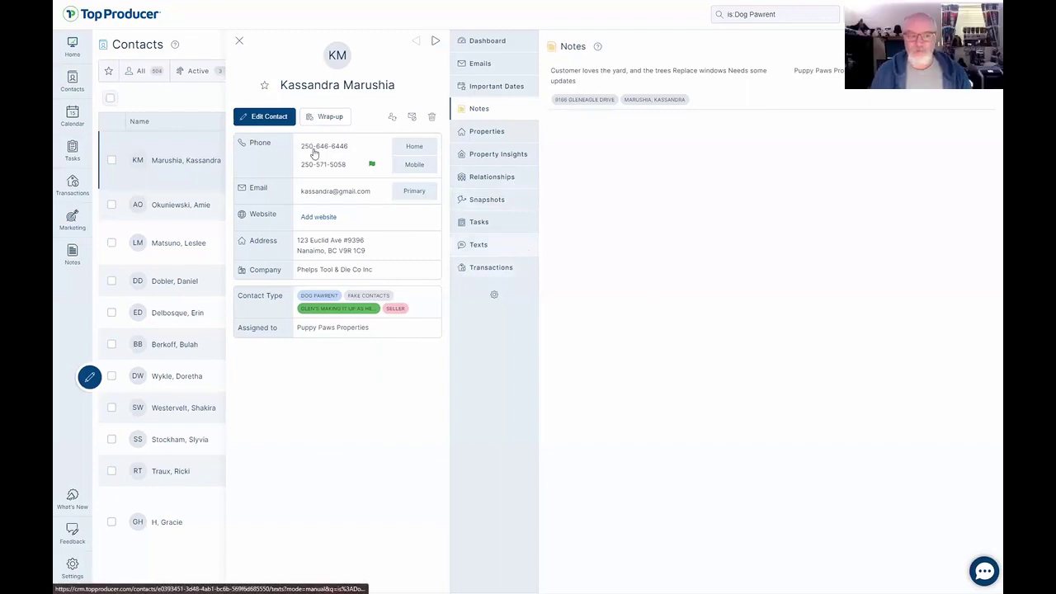
{"action": "key", "text": "ctrl"}
{"action": "key", "text": "ctrl"}
{"action": "key", "text": "ctrl"}
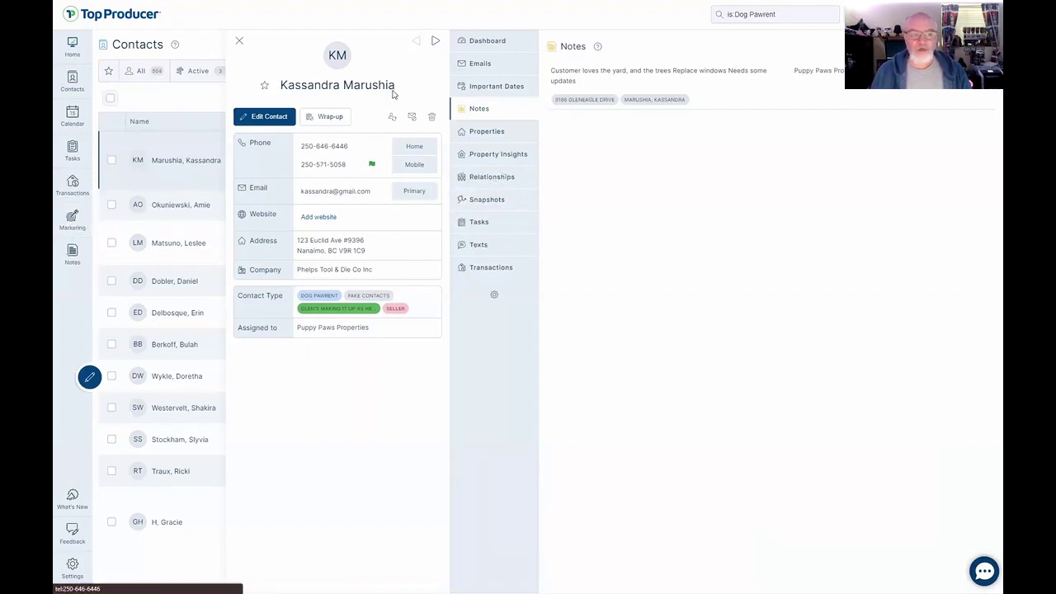
{"action": "left_click_drag", "start_coordinate": [397, 85], "coordinate": [279, 87]}
{"action": "key", "text": "ctrl+c"}
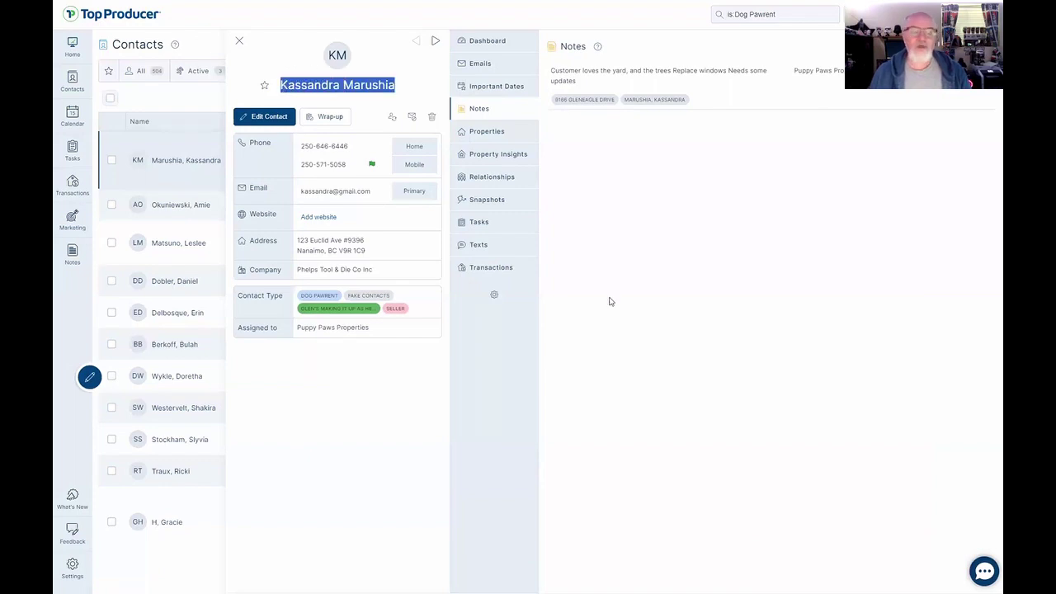
{"action": "left_click", "coordinate": [73, 221]}
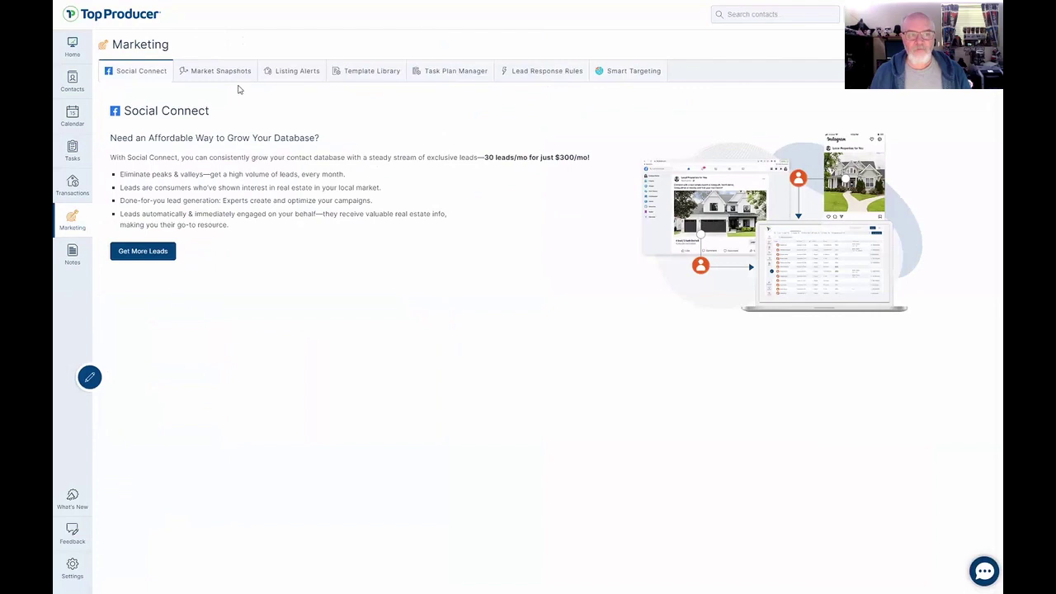
Start a new market snapshot for the pasted contact, marked as a Seller.
{"action": "left_click", "coordinate": [217, 72]}
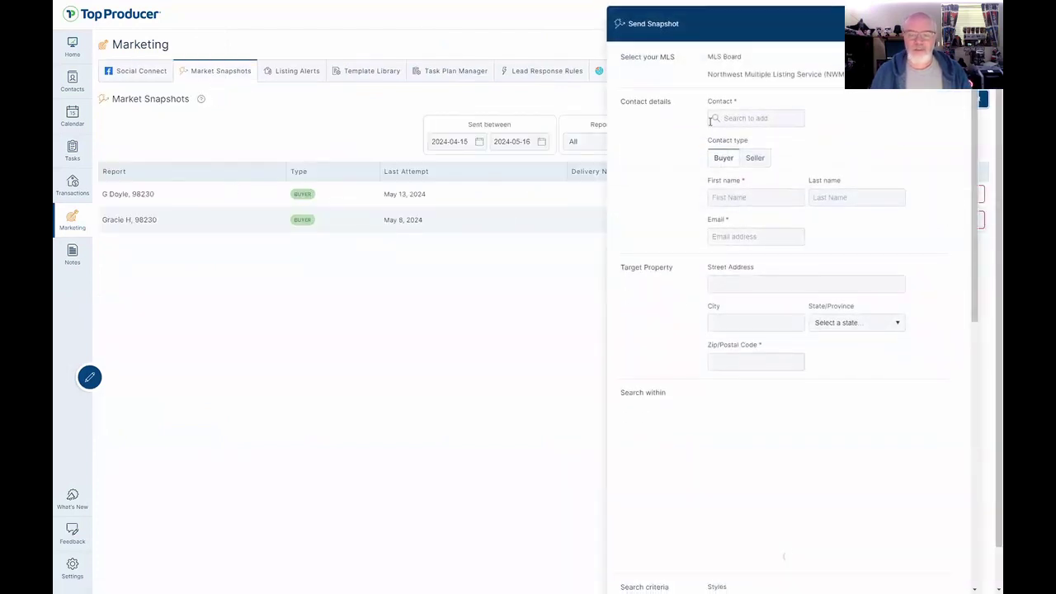
{"action": "left_click", "coordinate": [763, 118]}
{"action": "key", "text": "ctrl+v"}
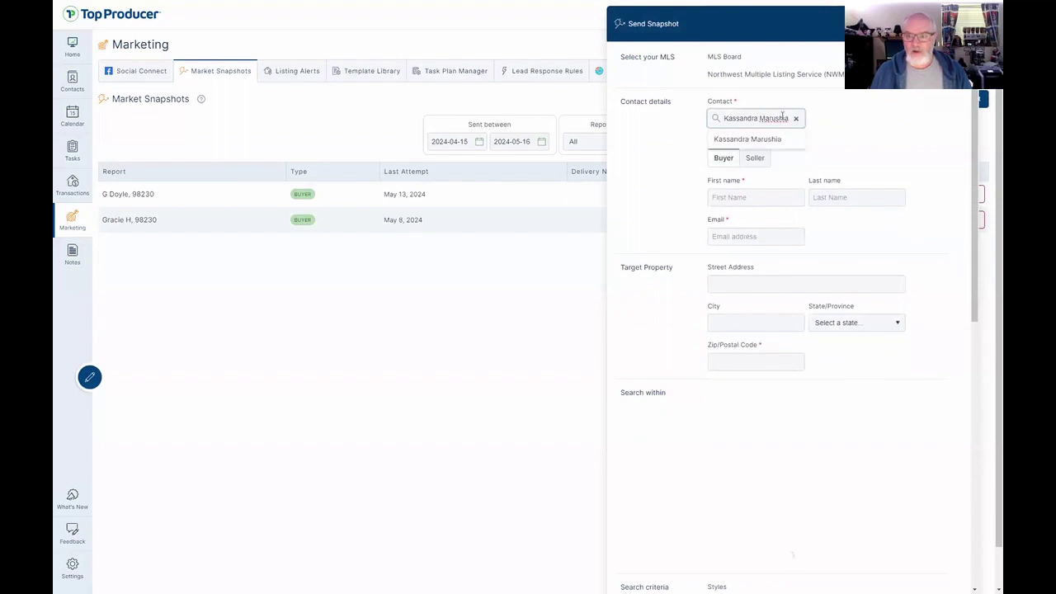
{"action": "left_click", "coordinate": [738, 140]}
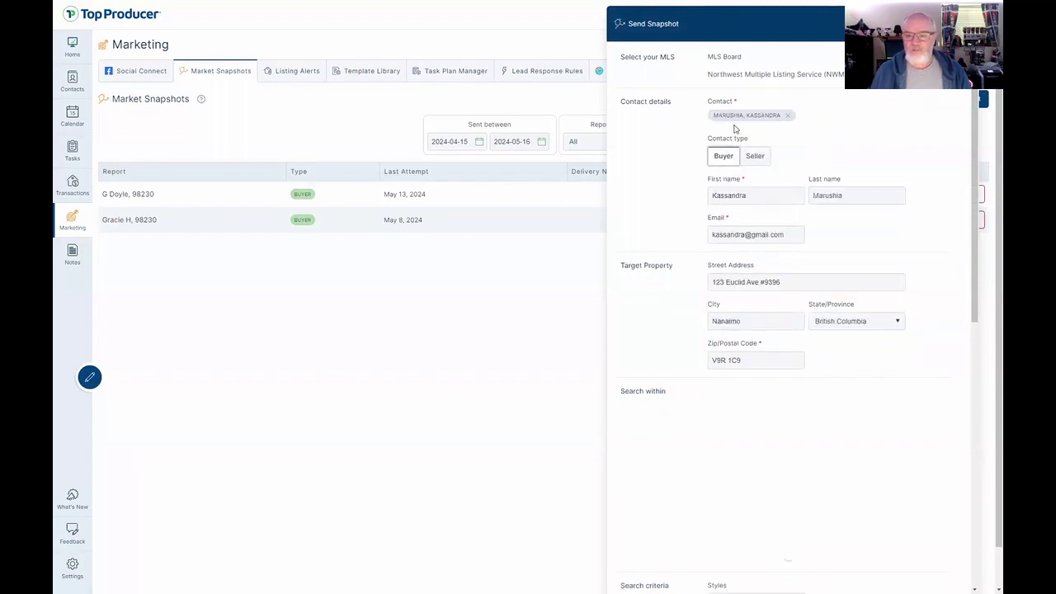
{"action": "left_click", "coordinate": [756, 157]}
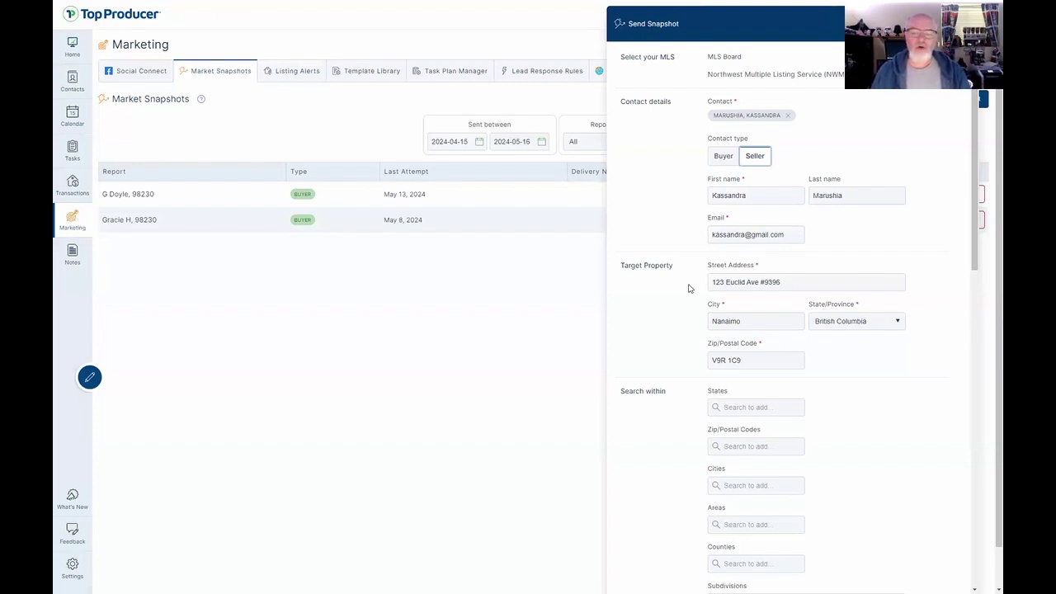
Review the snapshot form's Residential single-family criteria and every-2-weeks frequency.
{"action": "scroll", "coordinate": [690, 293], "scroll_direction": "down", "scroll_amount": 1}
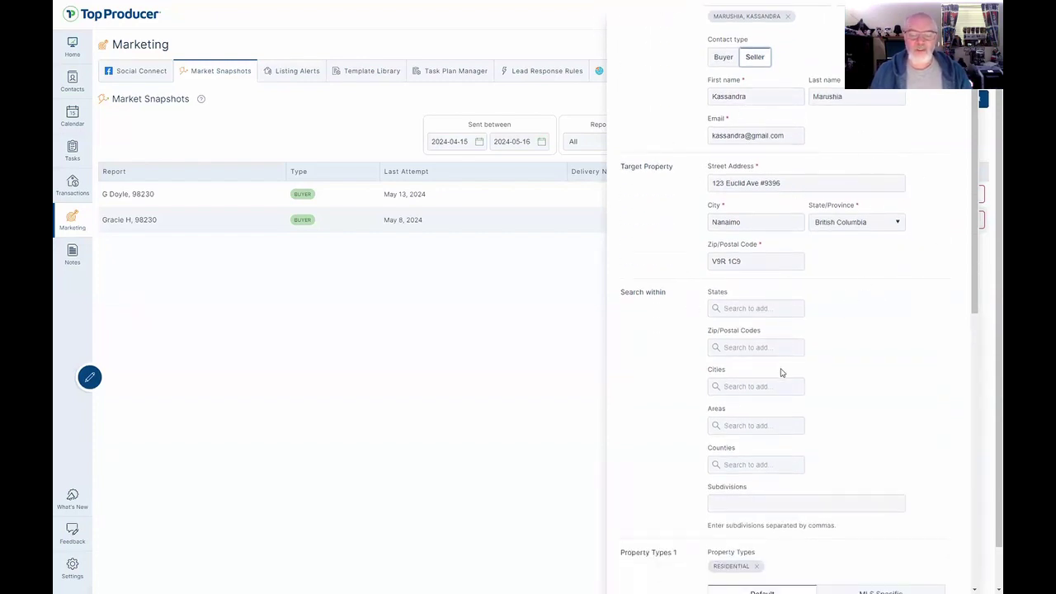
{"action": "scroll", "coordinate": [781, 373], "scroll_direction": "down", "scroll_amount": 1}
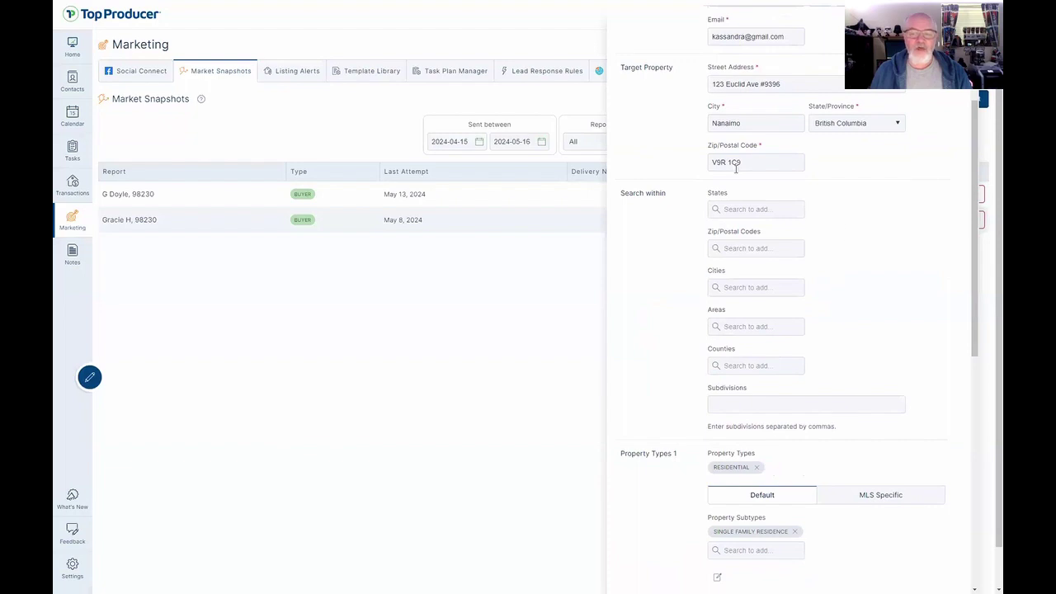
{"action": "scroll", "coordinate": [823, 313], "scroll_direction": "down", "scroll_amount": 3}
{"action": "scroll", "coordinate": [669, 389], "scroll_direction": "down", "scroll_amount": 3}
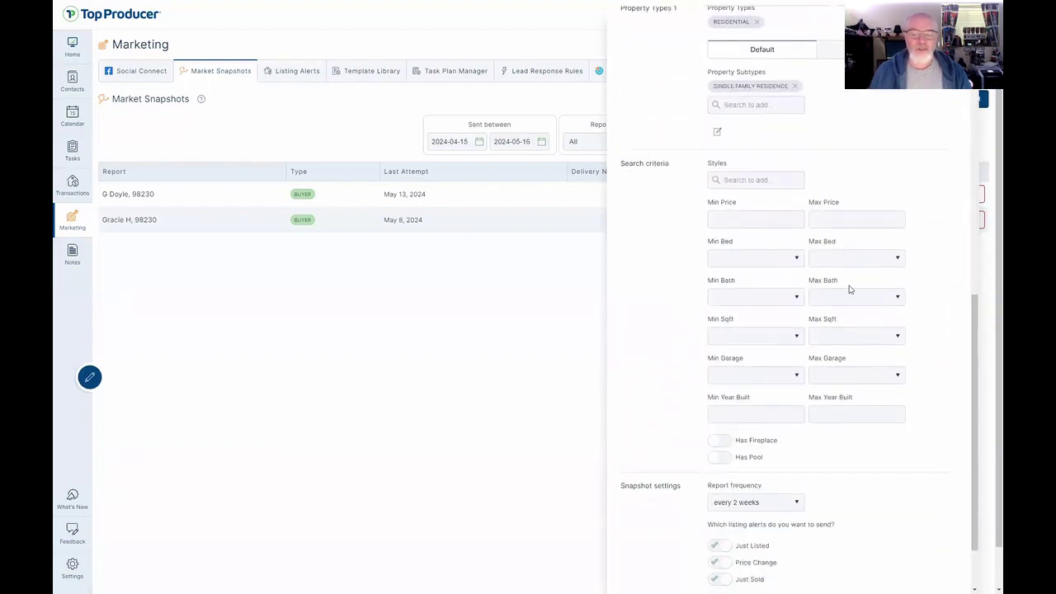
{"action": "scroll", "coordinate": [872, 204], "scroll_direction": "down", "scroll_amount": 3}
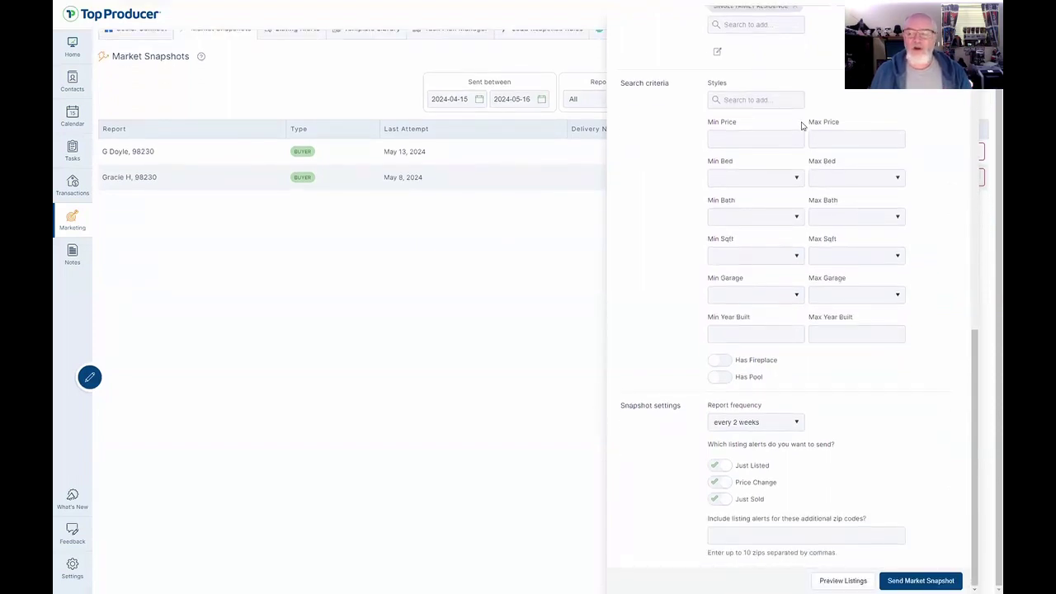
{"action": "scroll", "coordinate": [788, 121], "scroll_direction": "up", "scroll_amount": 10}
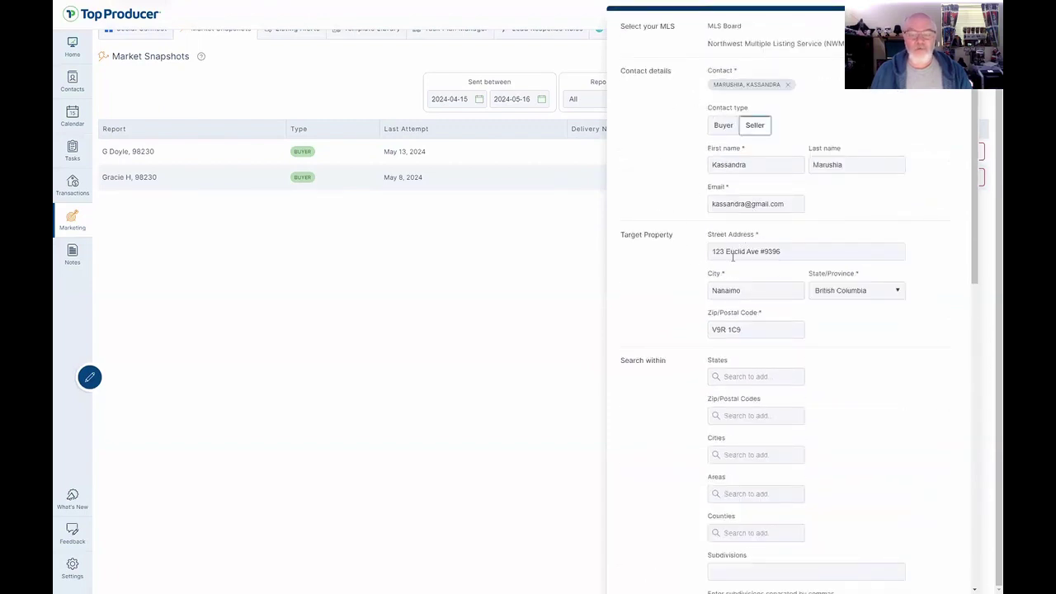
{"action": "scroll", "coordinate": [880, 408], "scroll_direction": "down", "scroll_amount": 10}
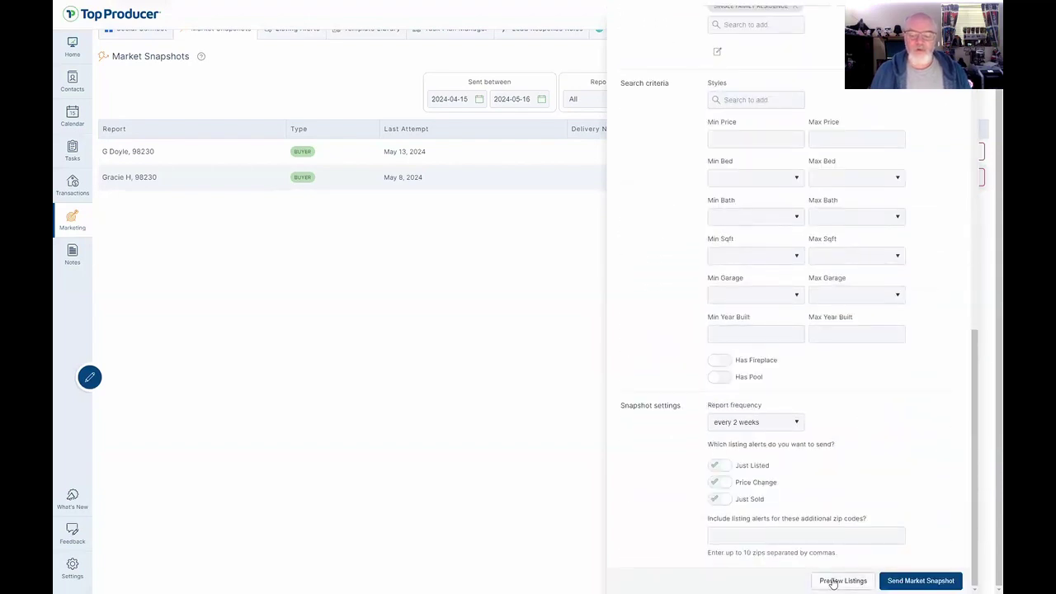
Preview the listings matching the current snapshot criteria, then return to the form.
{"action": "left_click", "coordinate": [846, 580]}
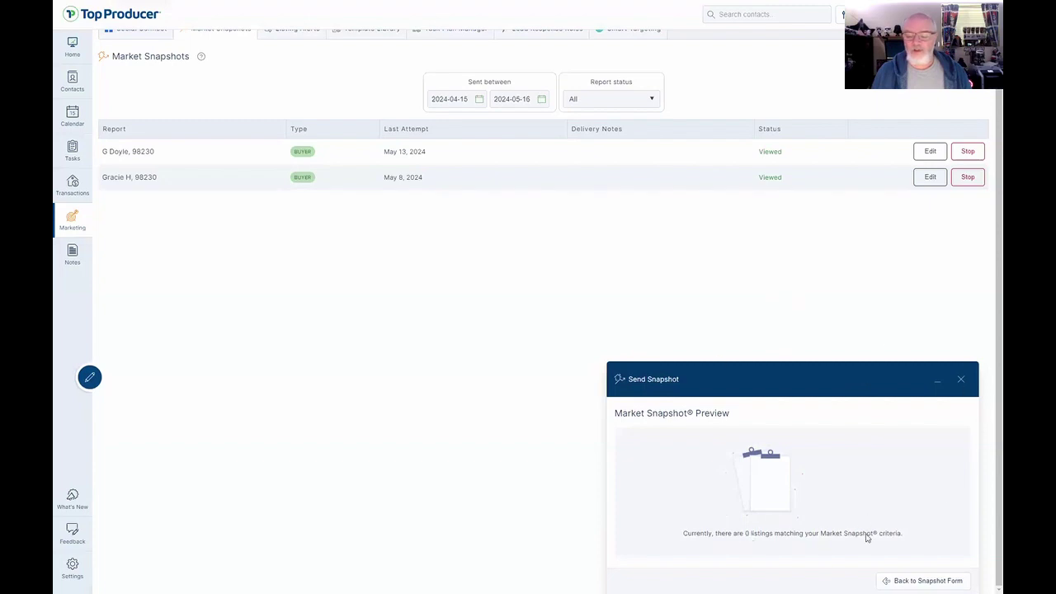
{"action": "left_click", "coordinate": [924, 580]}
{"action": "scroll", "coordinate": [841, 338], "scroll_direction": "up", "scroll_amount": 2}
{"action": "scroll", "coordinate": [843, 345], "scroll_direction": "up", "scroll_amount": 7}
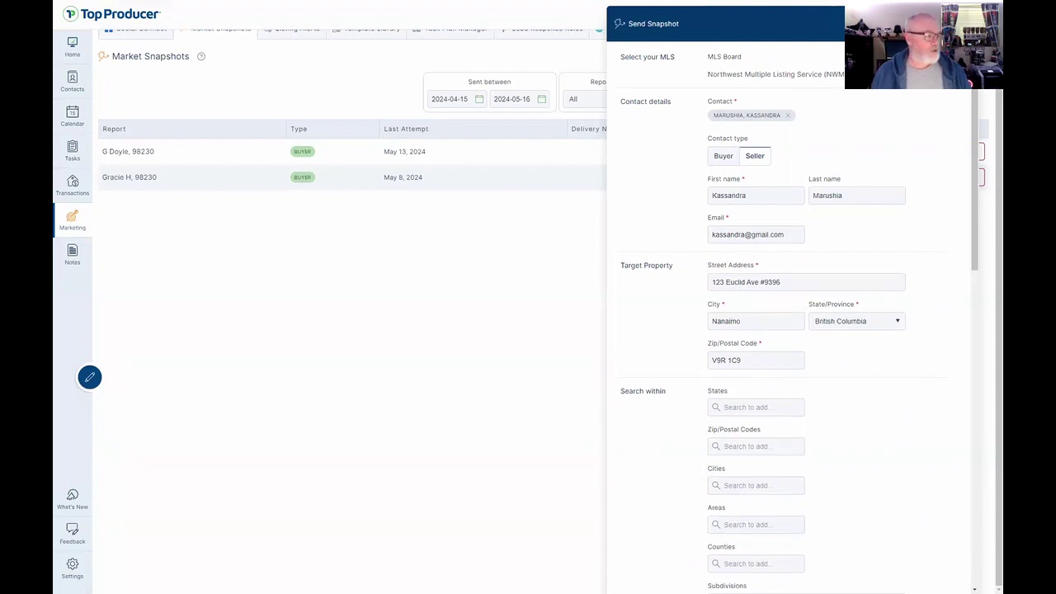
{"action": "left_click_drag", "start_coordinate": [811, 283], "coordinate": [574, 279]}
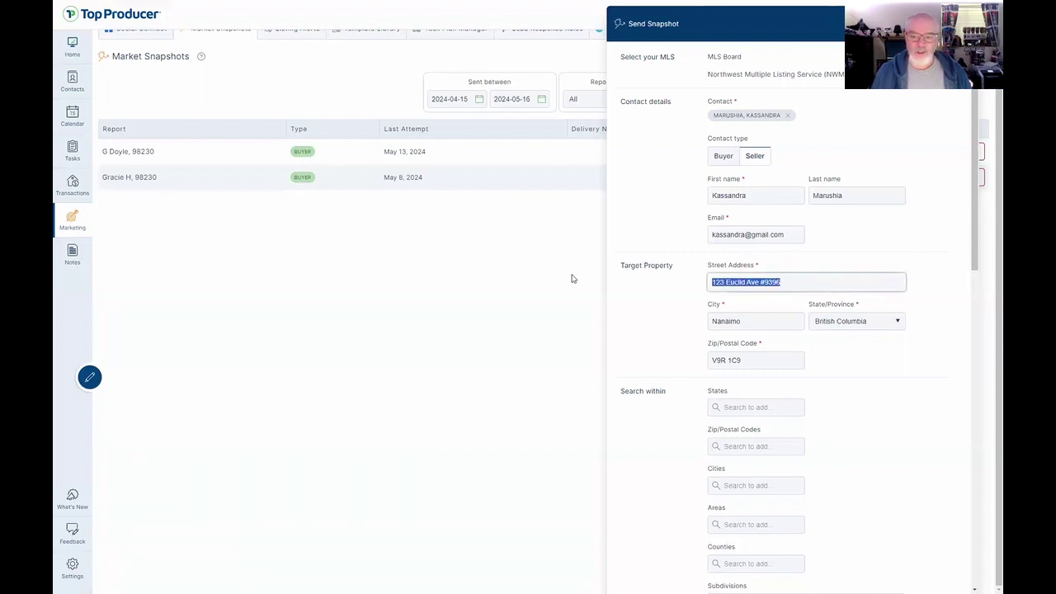
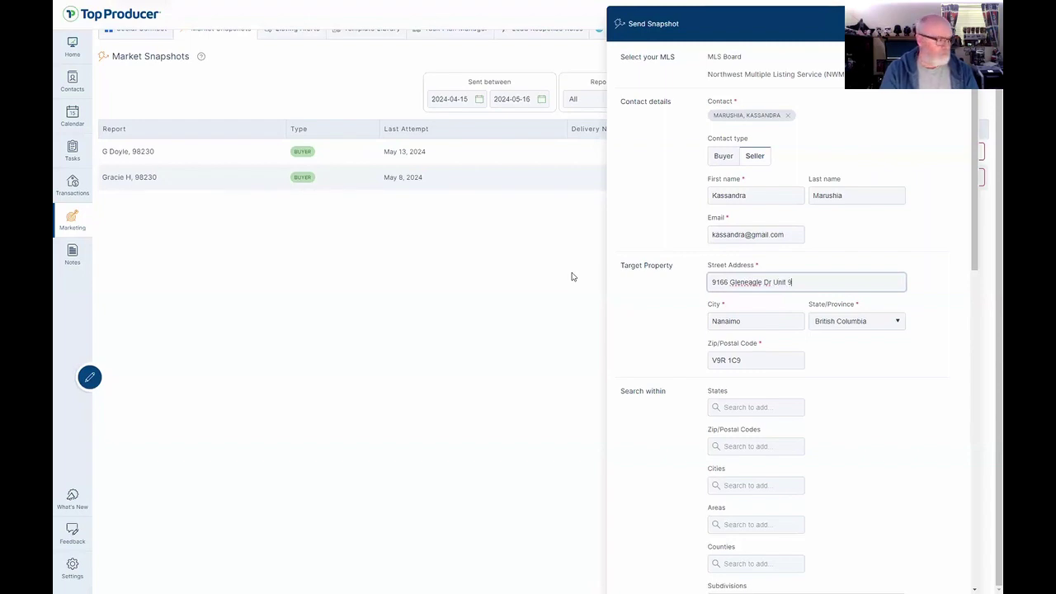
{"action": "key", "text": "Tab"}
{"action": "type", "text": "Bl"}
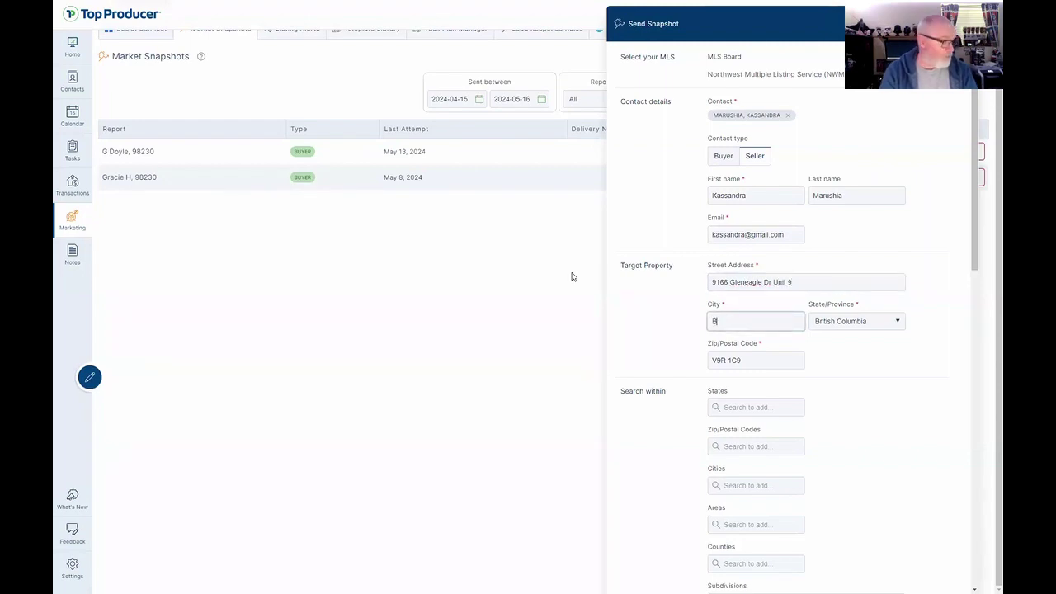
{"action": "type", "text": "aine"}
{"action": "key", "text": "Tab"}
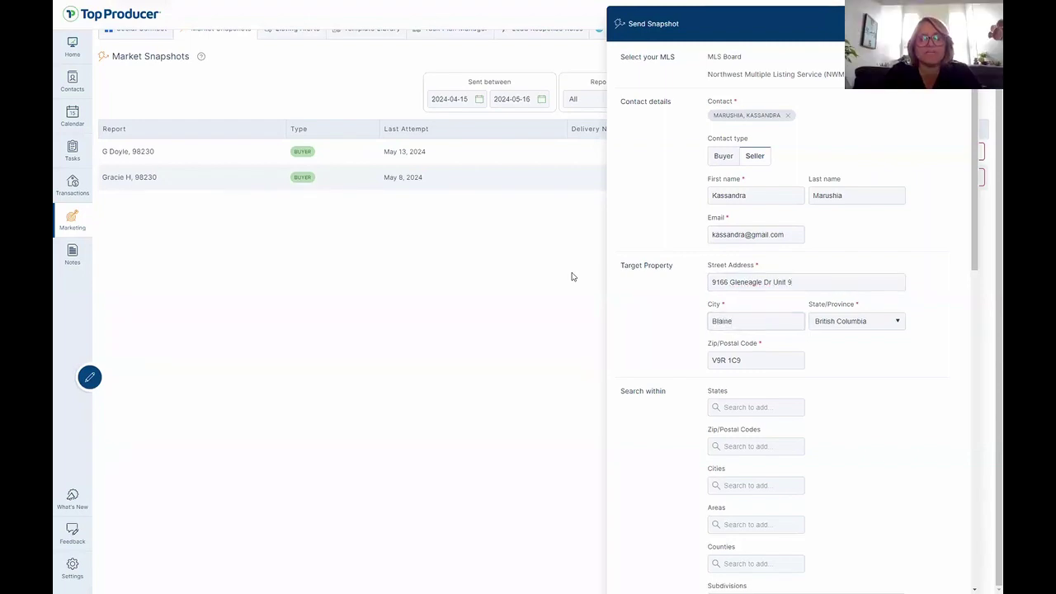
{"action": "left_click_drag", "start_coordinate": [758, 361], "coordinate": [699, 356]}
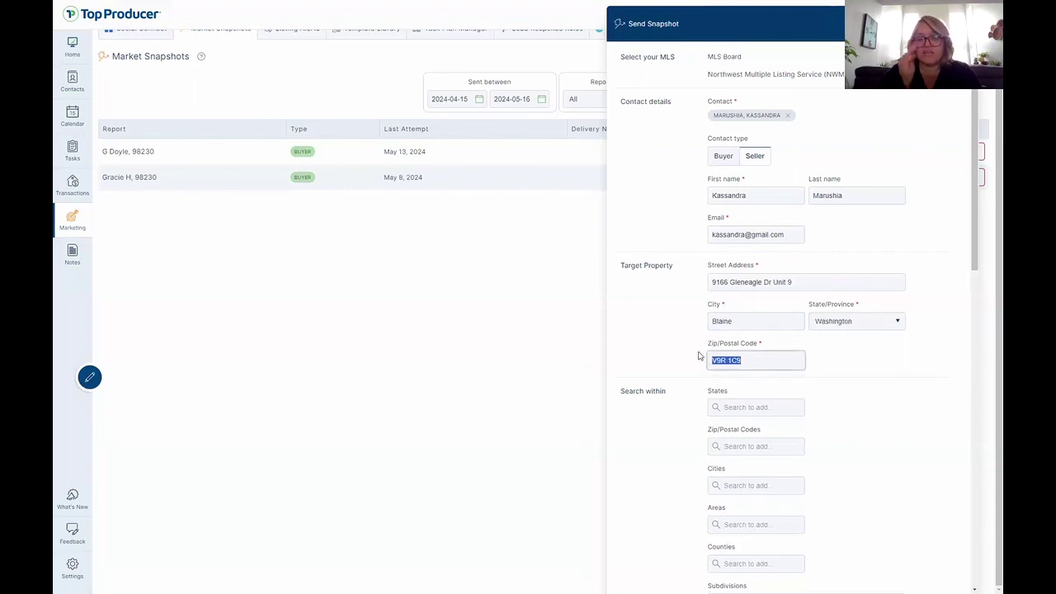
{"action": "type", "text": "98230"}
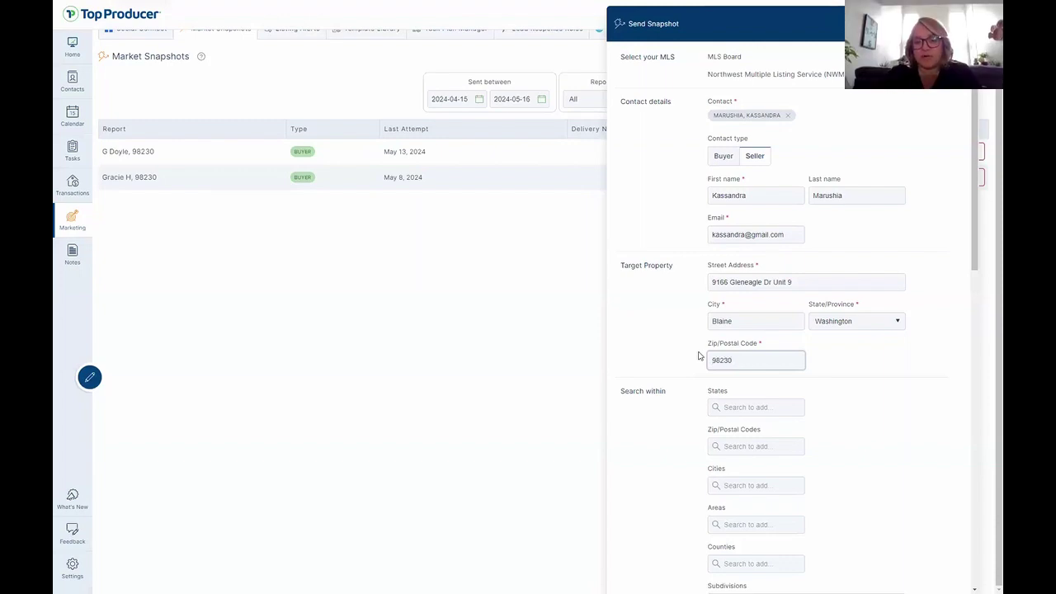
{"action": "left_click", "coordinate": [845, 390]}
{"action": "scroll", "coordinate": [847, 390], "scroll_direction": "down", "scroll_amount": 10}
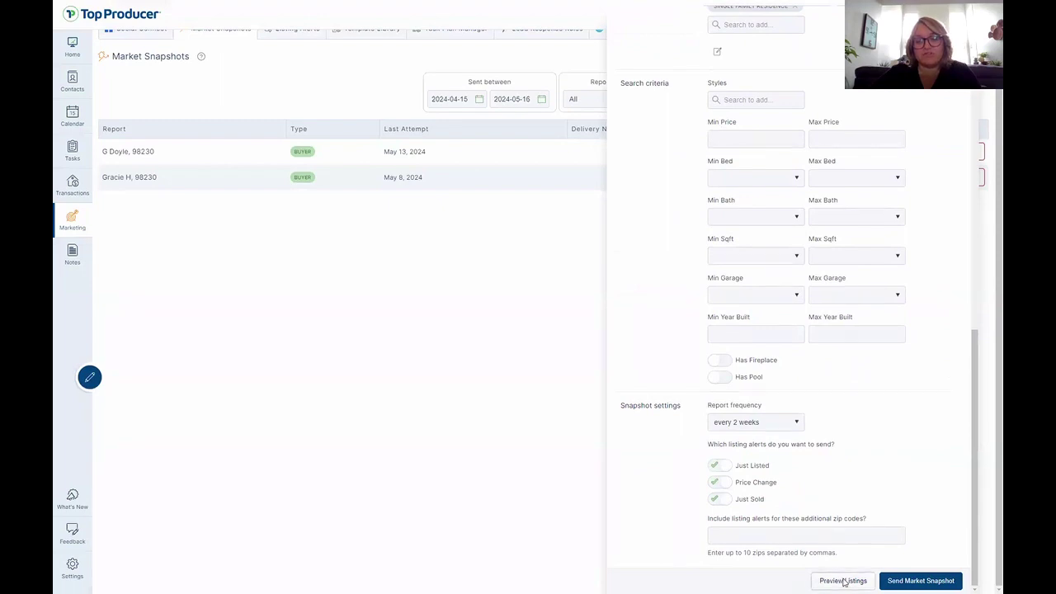
{"action": "left_click", "coordinate": [843, 581]}
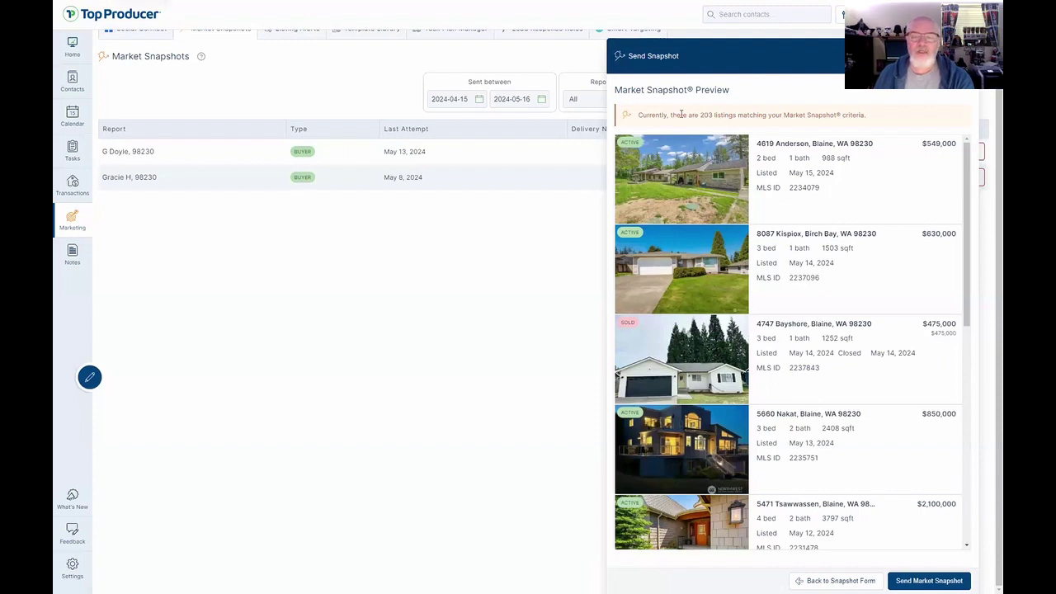
{"action": "left_click_drag", "start_coordinate": [700, 116], "coordinate": [715, 116]}
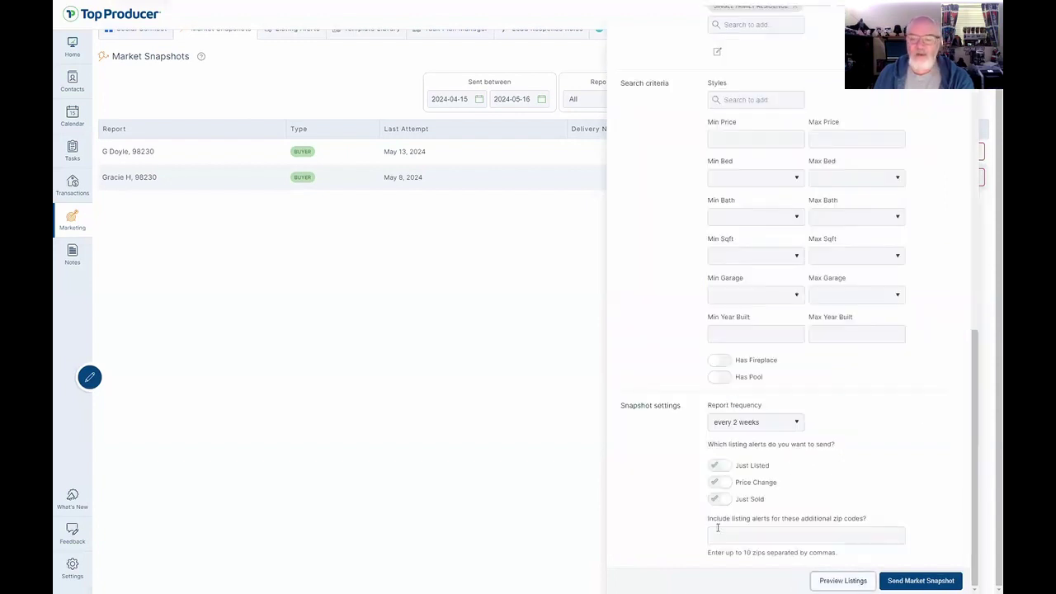
Set minimum bedrooms to 2, bathrooms to 2 and size to 1750 sqft.
{"action": "left_click", "coordinate": [789, 180]}
{"action": "left_click", "coordinate": [783, 218]}
{"action": "left_click", "coordinate": [780, 219]}
{"action": "left_click", "coordinate": [764, 258]}
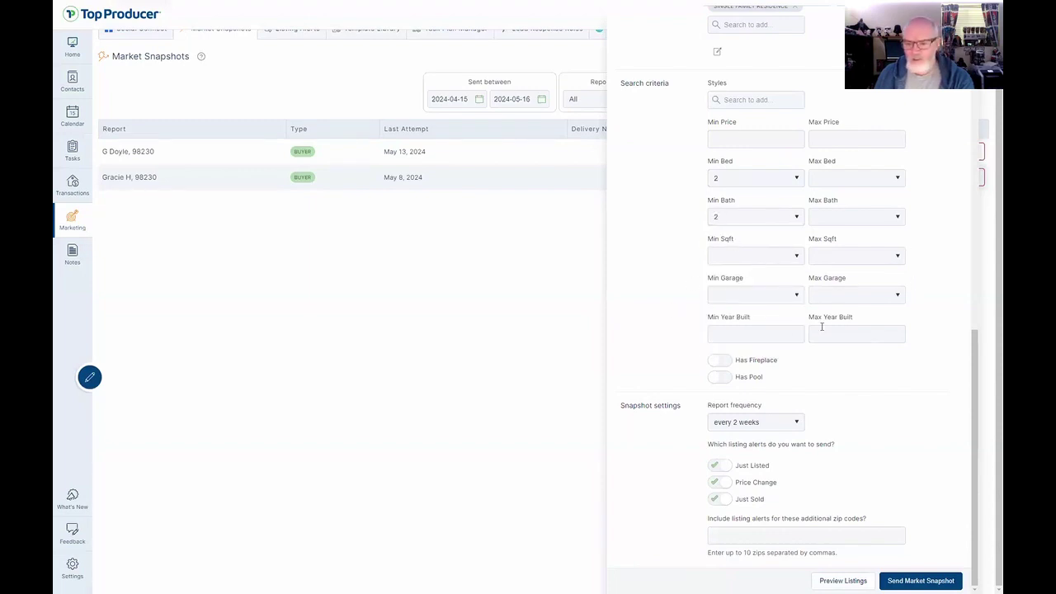
{"action": "left_click", "coordinate": [768, 257]}
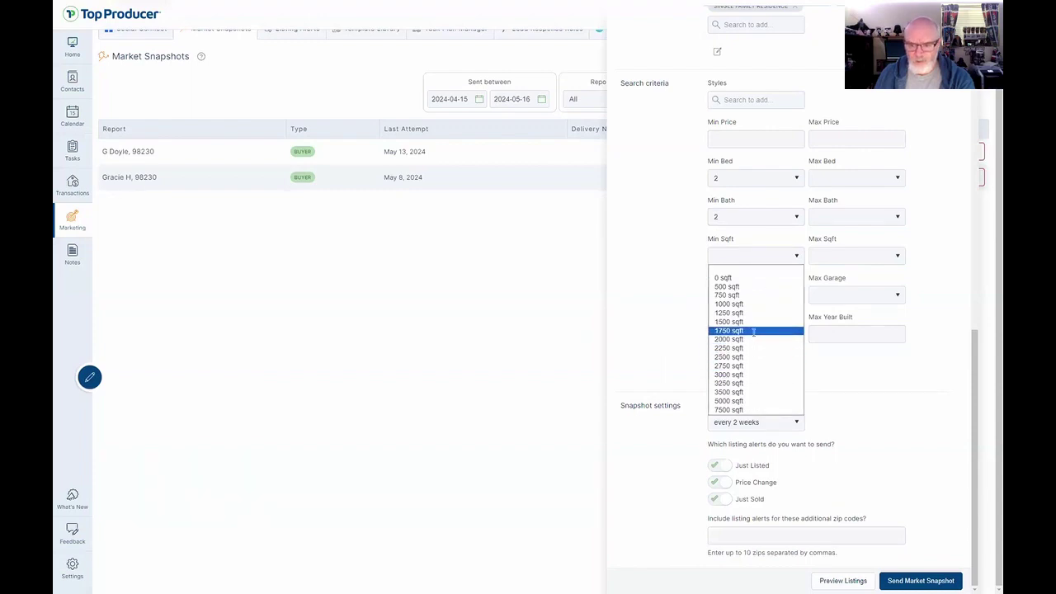
{"action": "left_click", "coordinate": [753, 331]}
Preview the listings for these criteria, then return to the form.
{"action": "left_click", "coordinate": [838, 580]}
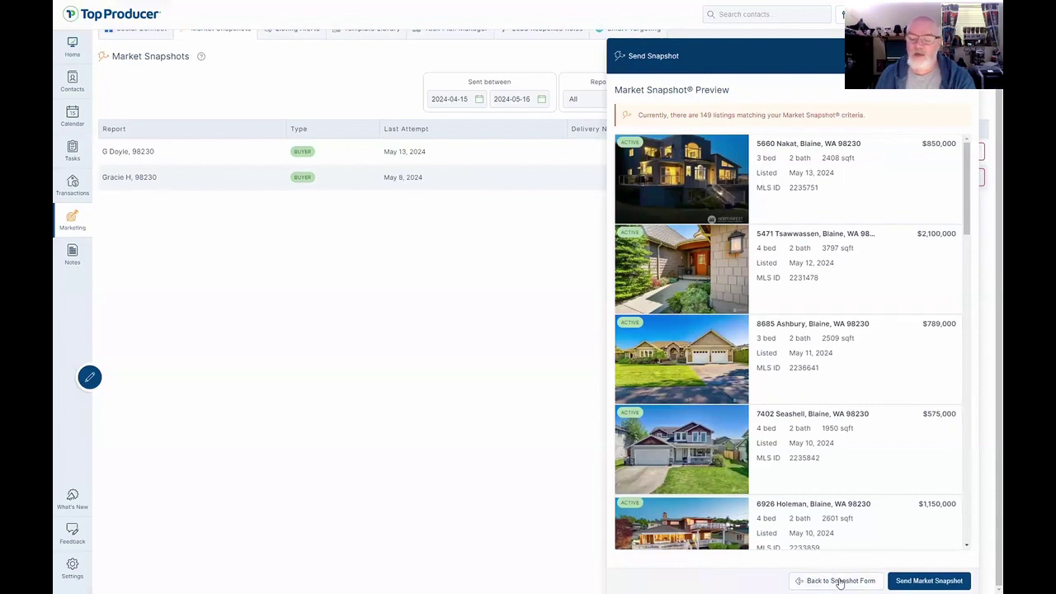
{"action": "scroll", "coordinate": [807, 450], "scroll_direction": "down", "scroll_amount": 3}
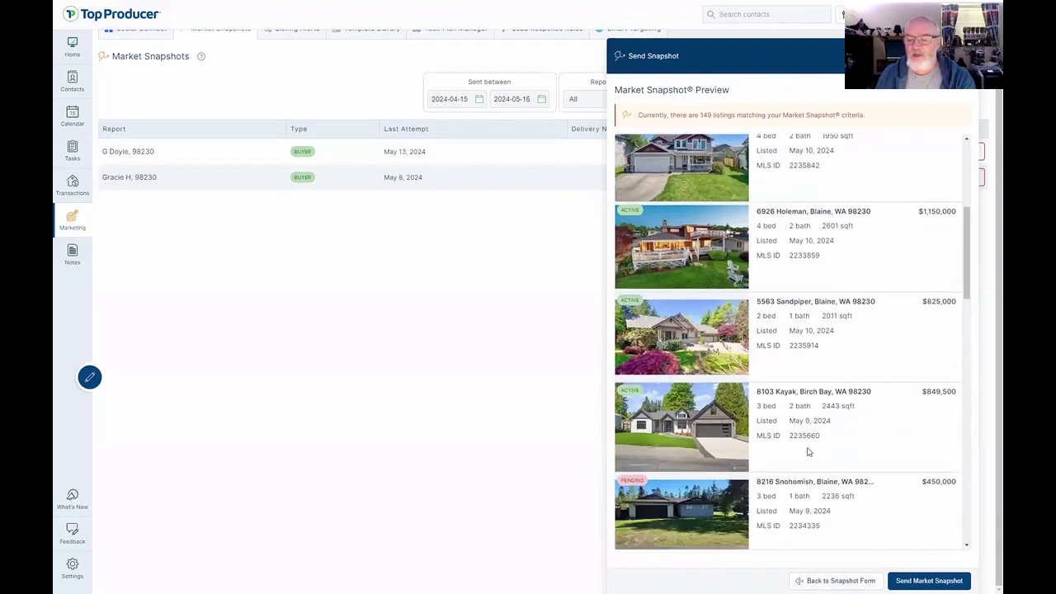
{"action": "scroll", "coordinate": [807, 451], "scroll_direction": "up", "scroll_amount": 3}
{"action": "left_click", "coordinate": [838, 580]}
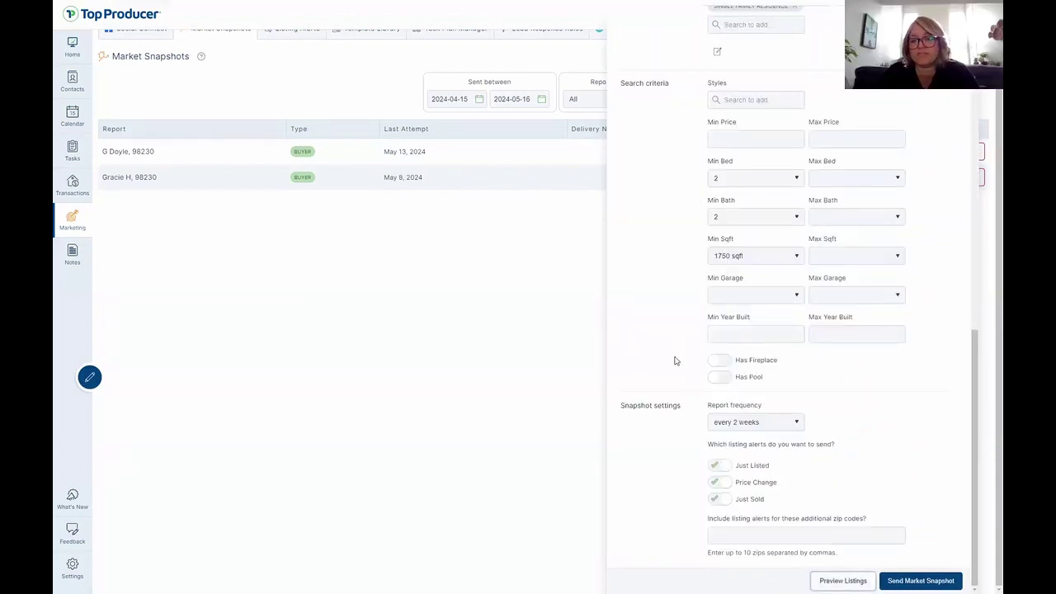
Set the price range to 689000–999000 and preview the matching listings.
{"action": "left_click", "coordinate": [745, 138]}
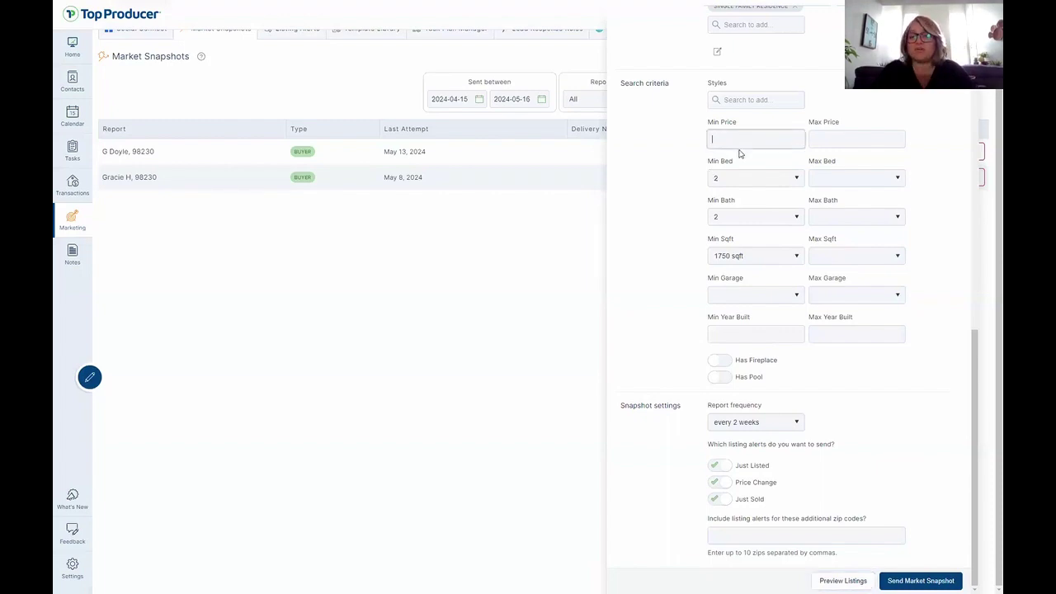
{"action": "type", "text": "685"}
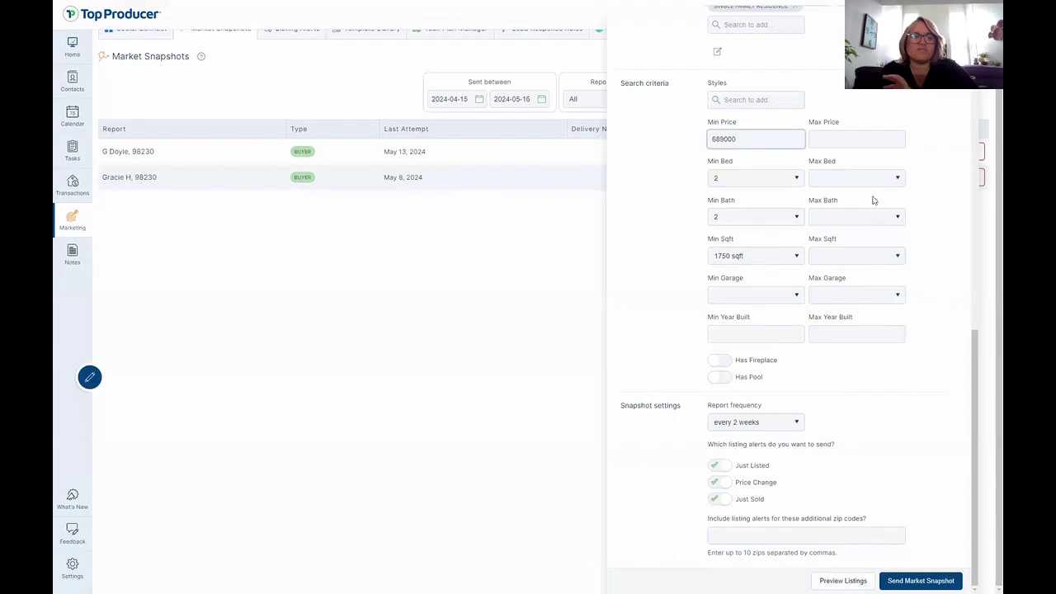
{"action": "left_click", "coordinate": [858, 139]}
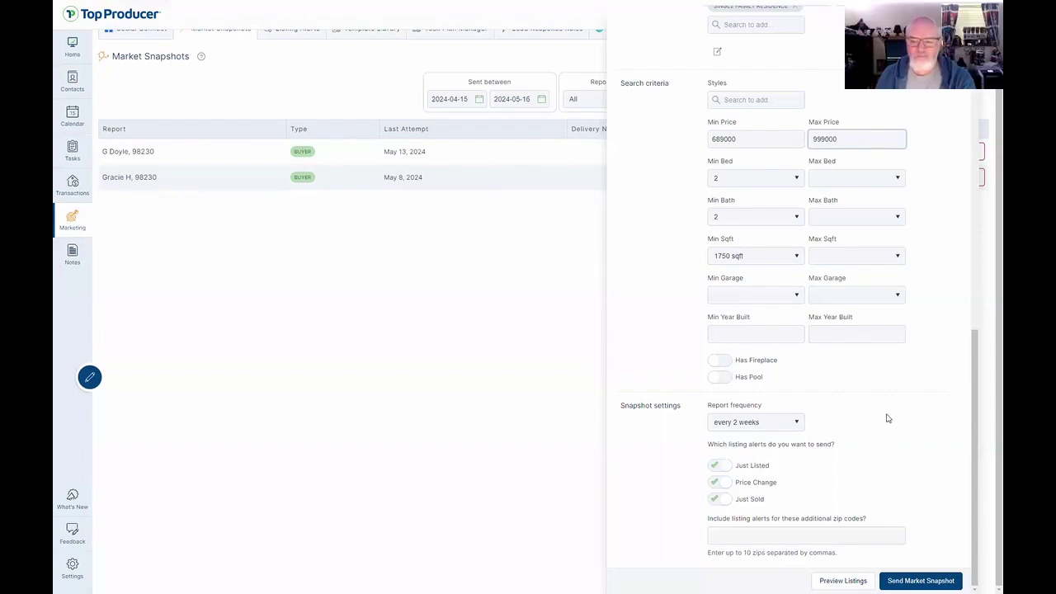
{"action": "left_click", "coordinate": [831, 580]}
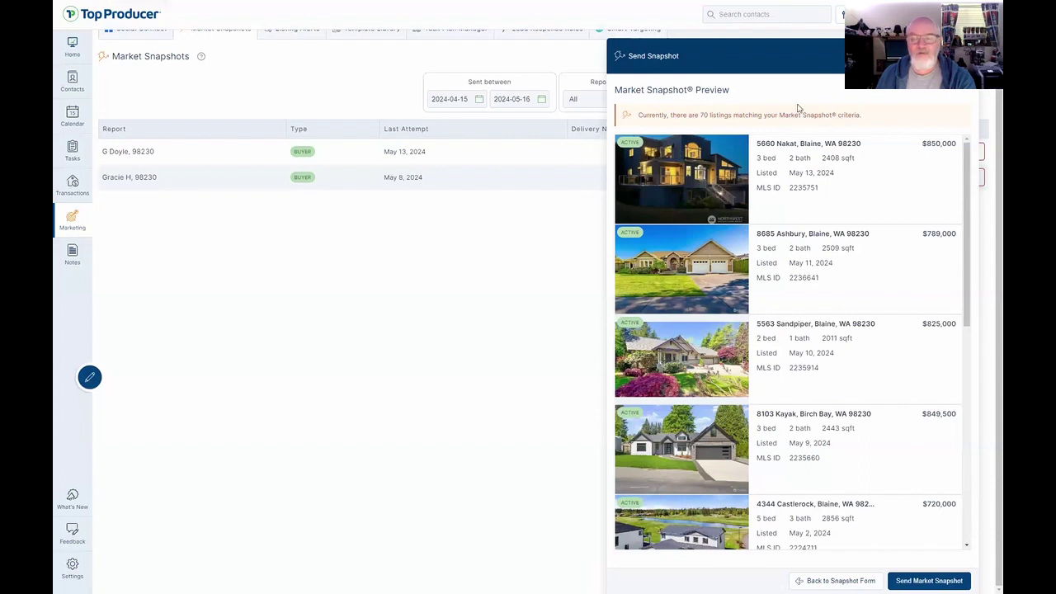
Scroll through the 70 previewed Blaine-area listings and back to the top.
{"action": "scroll", "coordinate": [796, 421], "scroll_direction": "down", "scroll_amount": 2}
{"action": "scroll", "coordinate": [795, 421], "scroll_direction": "up", "scroll_amount": 2}
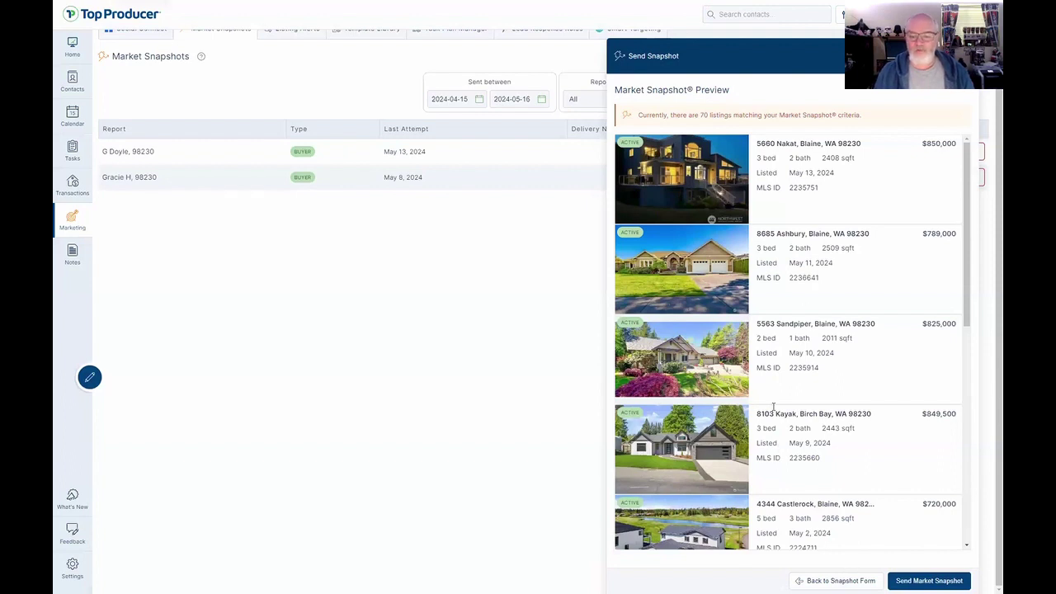
{"action": "scroll", "coordinate": [780, 409], "scroll_direction": "down", "scroll_amount": 4}
{"action": "scroll", "coordinate": [786, 406], "scroll_direction": "down", "scroll_amount": 2}
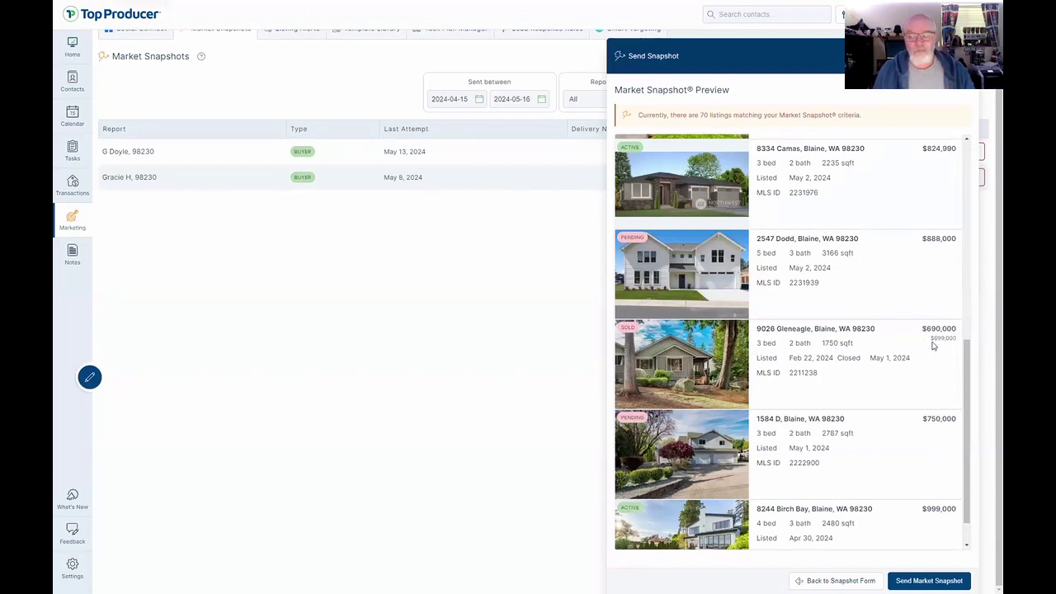
{"action": "scroll", "coordinate": [752, 420], "scroll_direction": "down", "scroll_amount": 1}
{"action": "scroll", "coordinate": [759, 420], "scroll_direction": "up", "scroll_amount": 10}
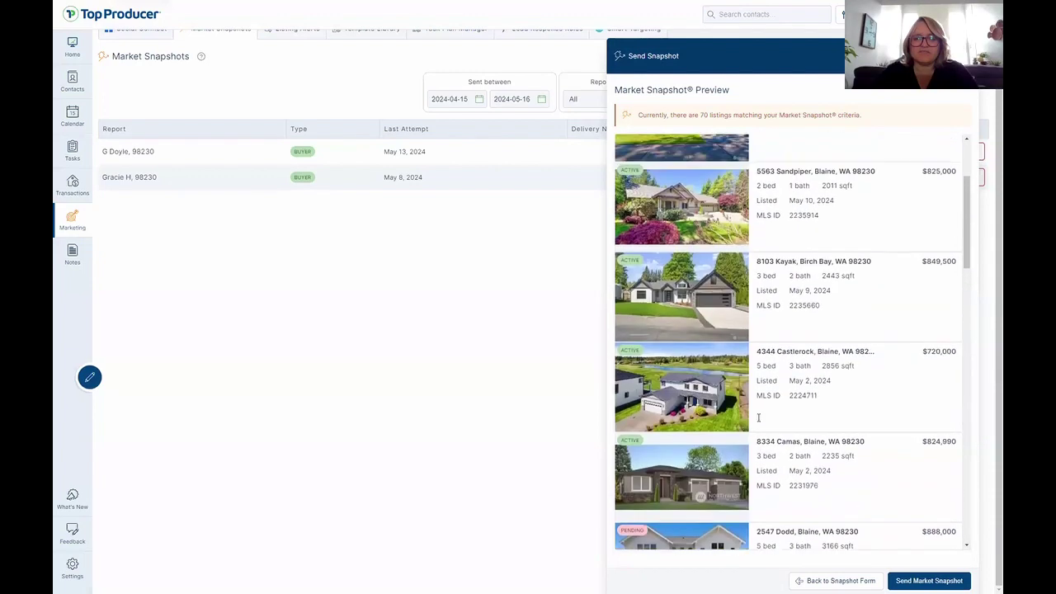
Return to the snapshot form and switch the contact type from Seller to Buyer.
{"action": "left_click", "coordinate": [842, 581]}
{"action": "scroll", "coordinate": [859, 259], "scroll_direction": "up", "scroll_amount": 5}
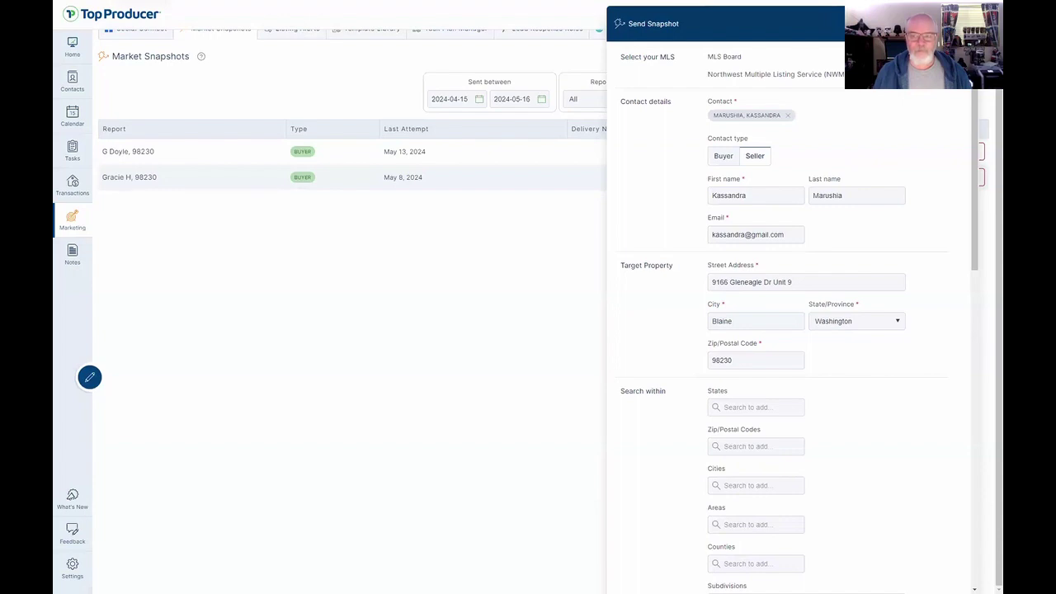
{"action": "left_click", "coordinate": [723, 156]}
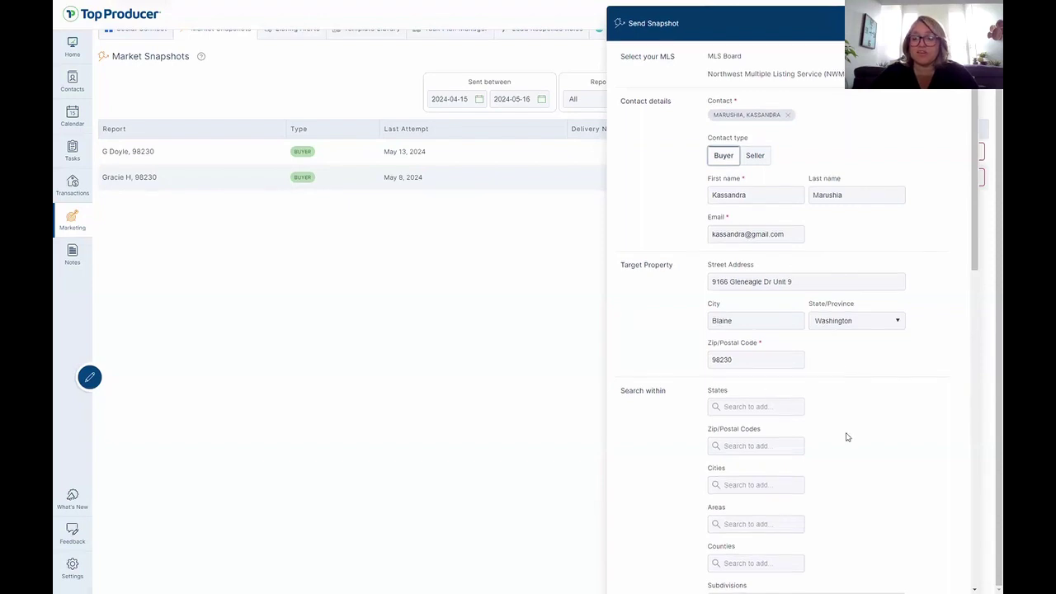
{"action": "scroll", "coordinate": [846, 438], "scroll_direction": "down", "scroll_amount": 12}
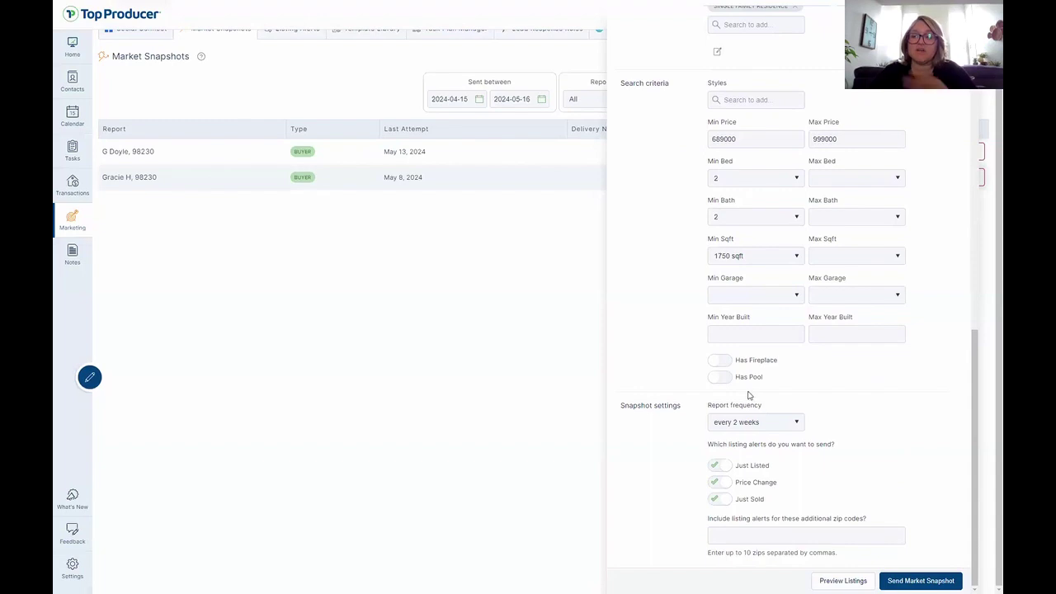
{"action": "scroll", "coordinate": [749, 396], "scroll_direction": "up", "scroll_amount": 12}
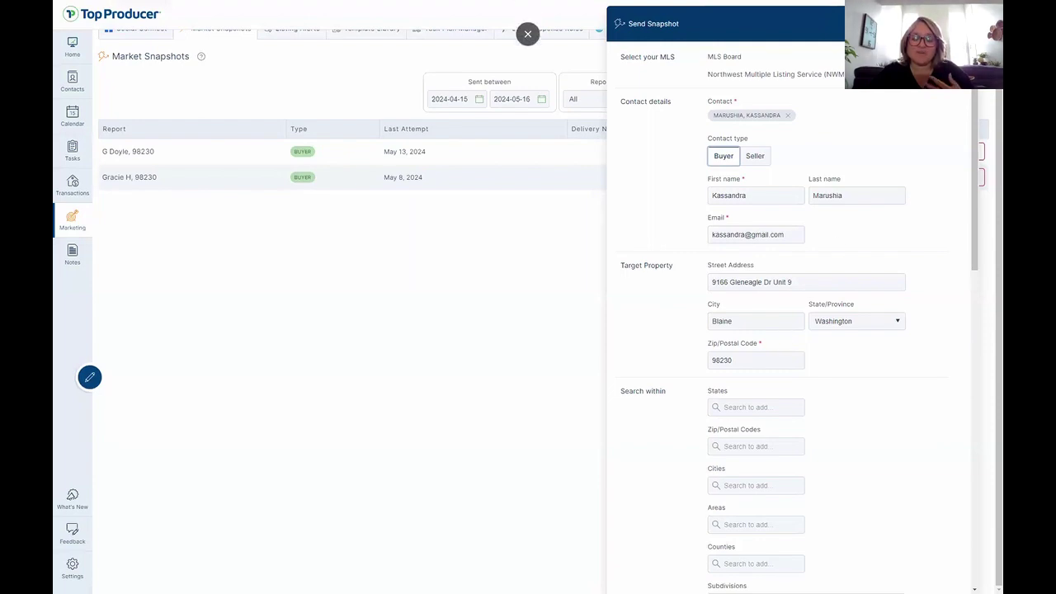
Close the snapshot form unsent and expand the report sent May 8, 2024.
{"action": "left_click", "coordinate": [136, 176]}
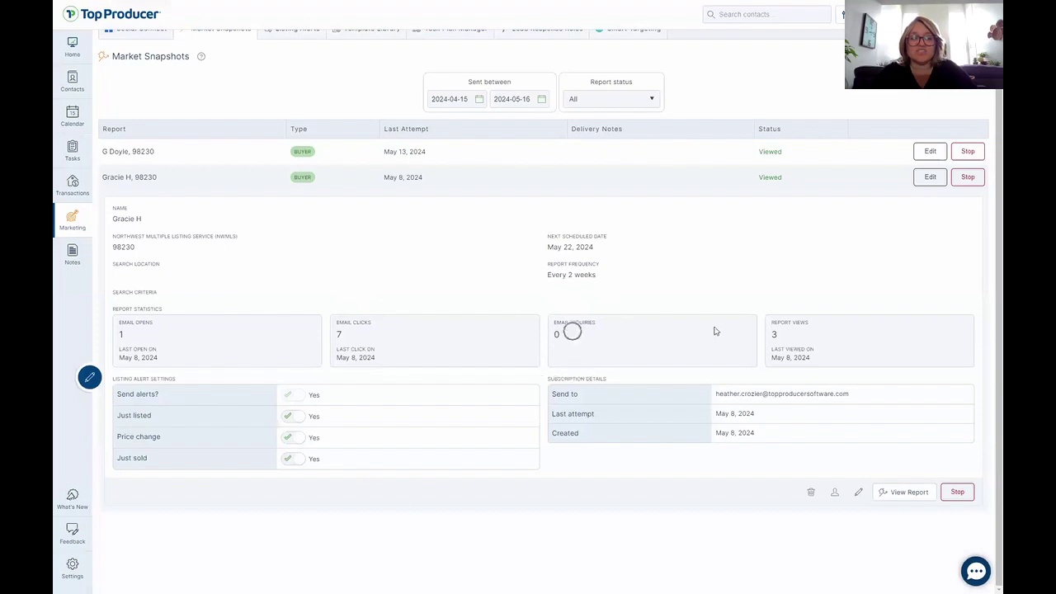
{"action": "key", "text": "ctrl"}
{"action": "key", "text": "ctrl"}
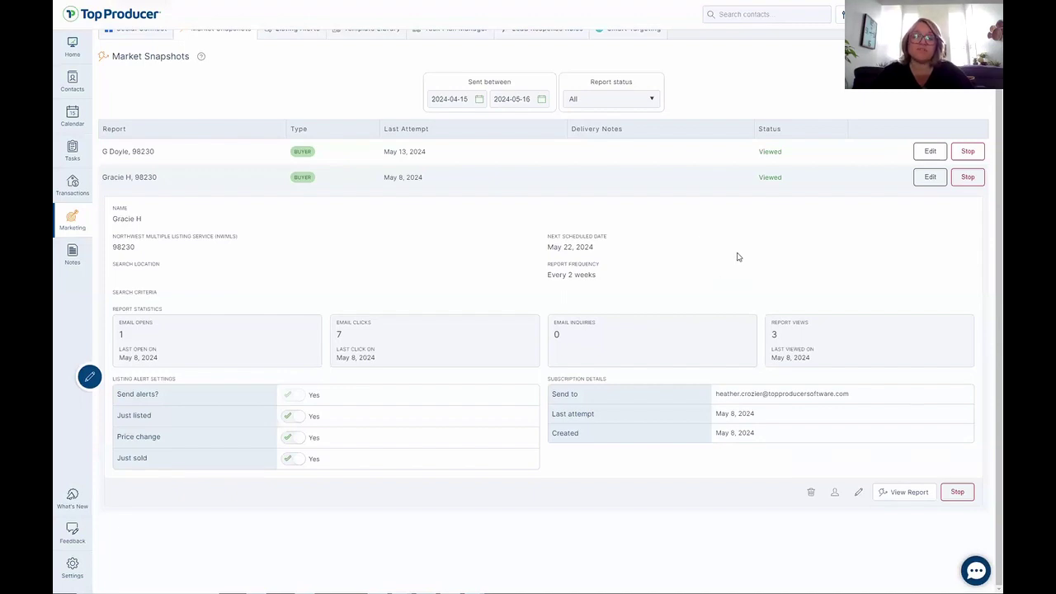
{"action": "left_click", "coordinate": [907, 493]}
{"action": "key", "text": "ctrl"}
{"action": "key", "text": "ctrl"}
{"action": "key", "text": "ctrl"}
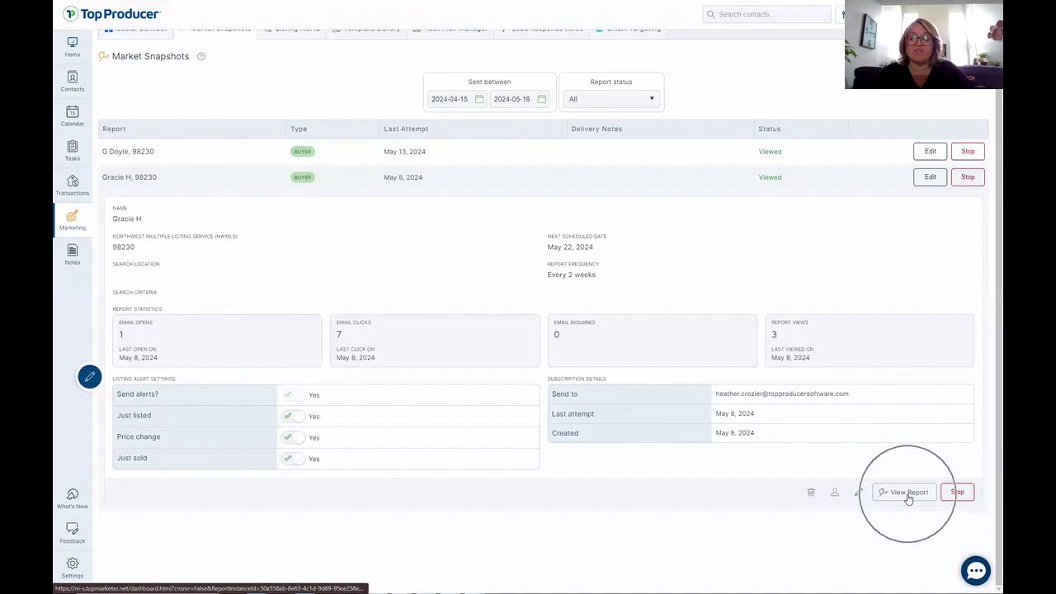
{"action": "key", "text": "ctrl"}
Open the sent snapshot report page and toggle Sold comparables off and back on.
{"action": "left_click", "coordinate": [909, 498]}
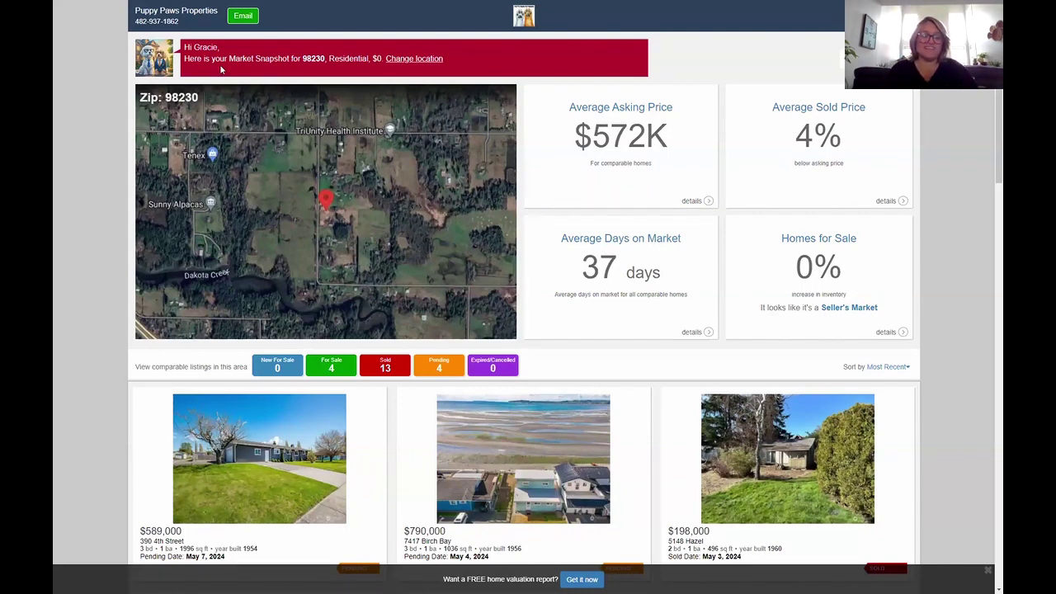
{"action": "left_click", "coordinate": [400, 371]}
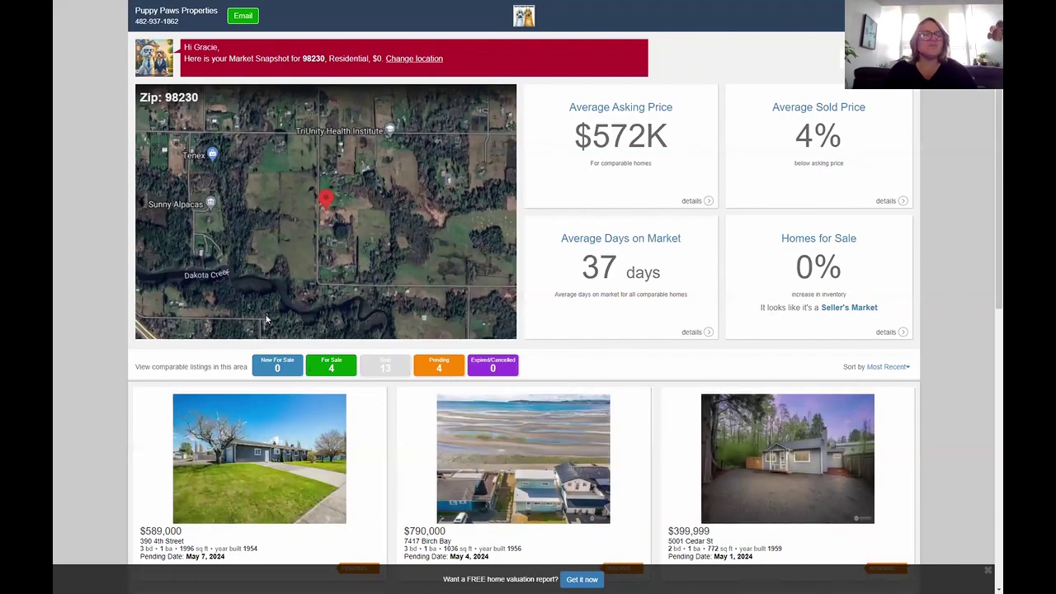
{"action": "left_click", "coordinate": [376, 372]}
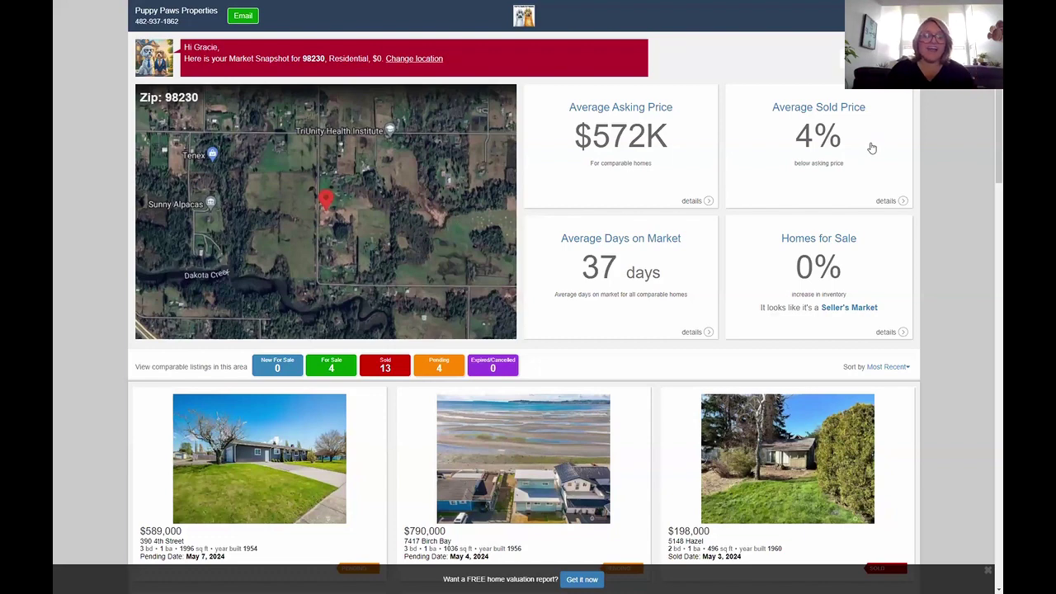
Browse asking price, sold price, days-on-market and inventory statistics, then hide Sold listings.
{"action": "left_click", "coordinate": [645, 110]}
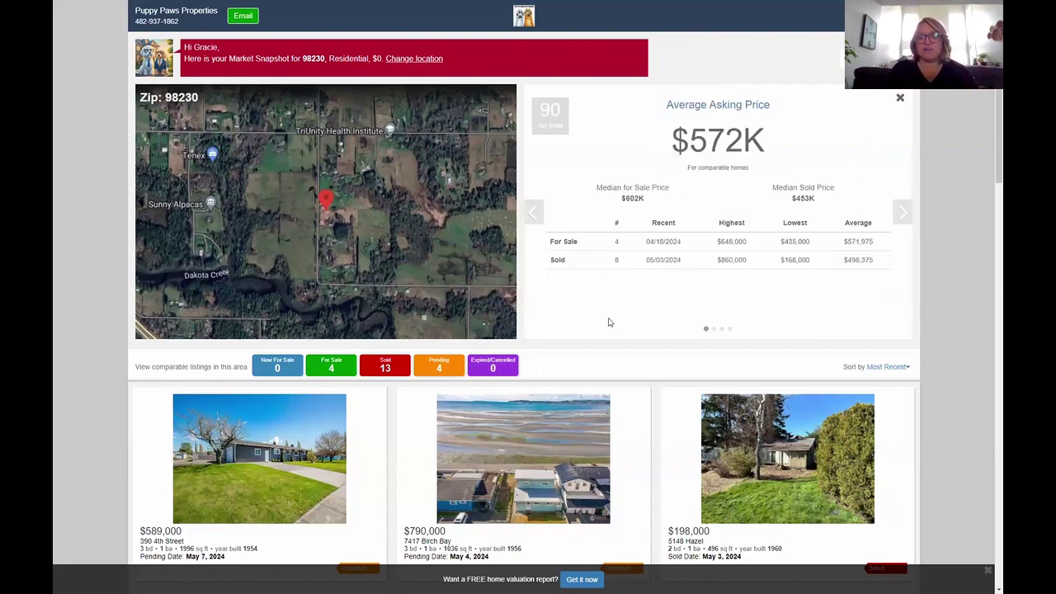
{"action": "left_click", "coordinate": [902, 213]}
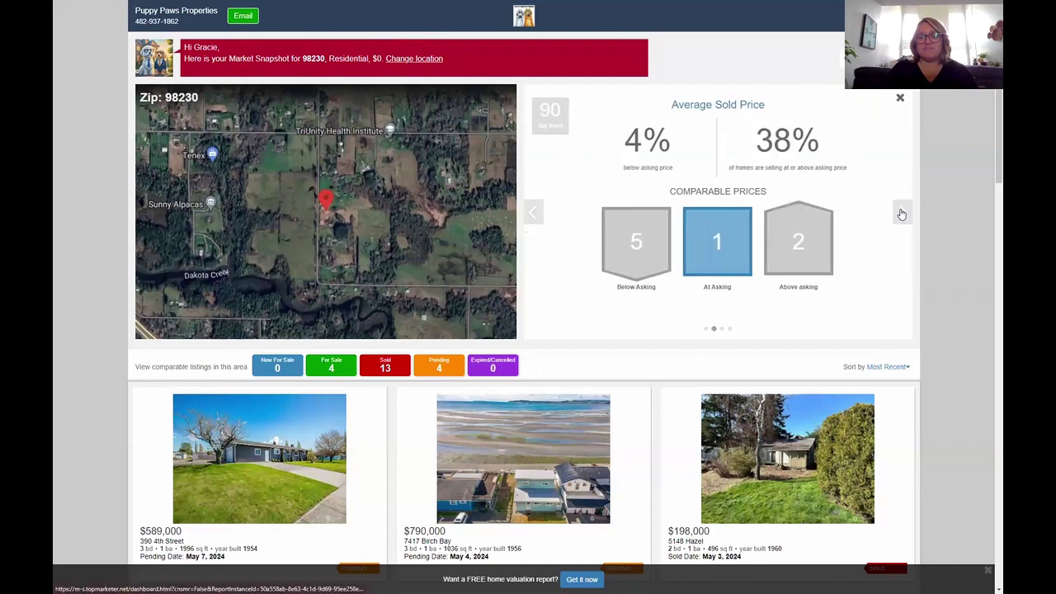
{"action": "left_click", "coordinate": [901, 213]}
{"action": "left_click", "coordinate": [902, 213]}
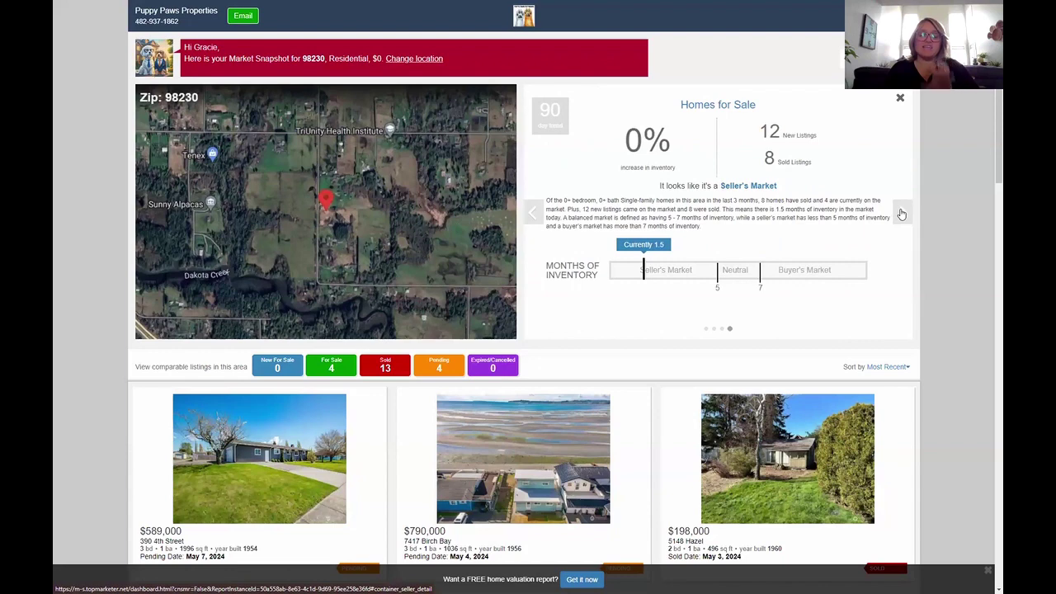
{"action": "left_click", "coordinate": [902, 213]}
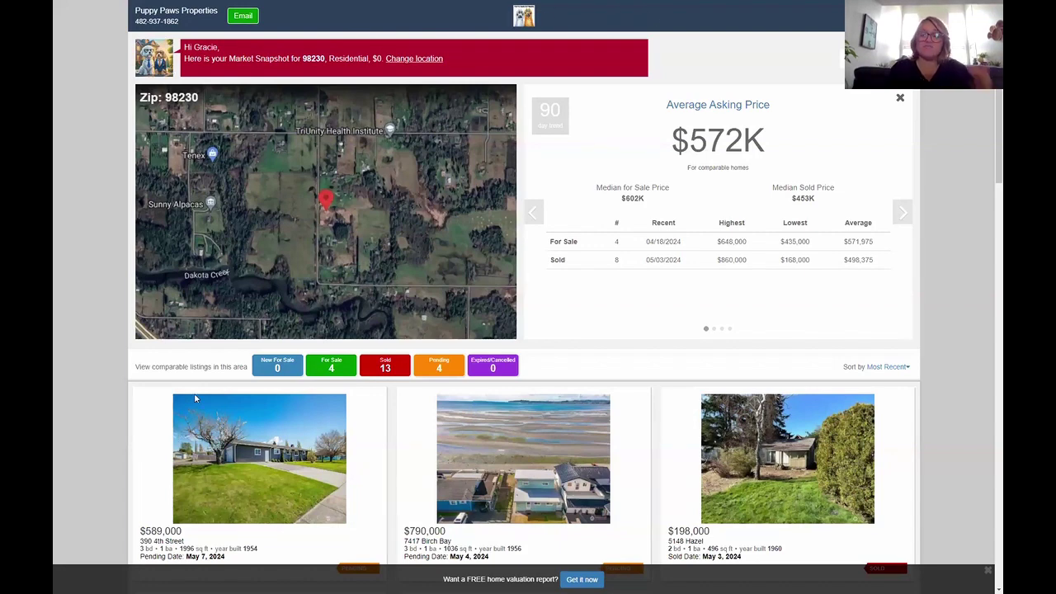
{"action": "left_click", "coordinate": [385, 366]}
Hide Pending and Expired/Cancelled comparables so only For Sale listings remain.
{"action": "left_click", "coordinate": [439, 365]}
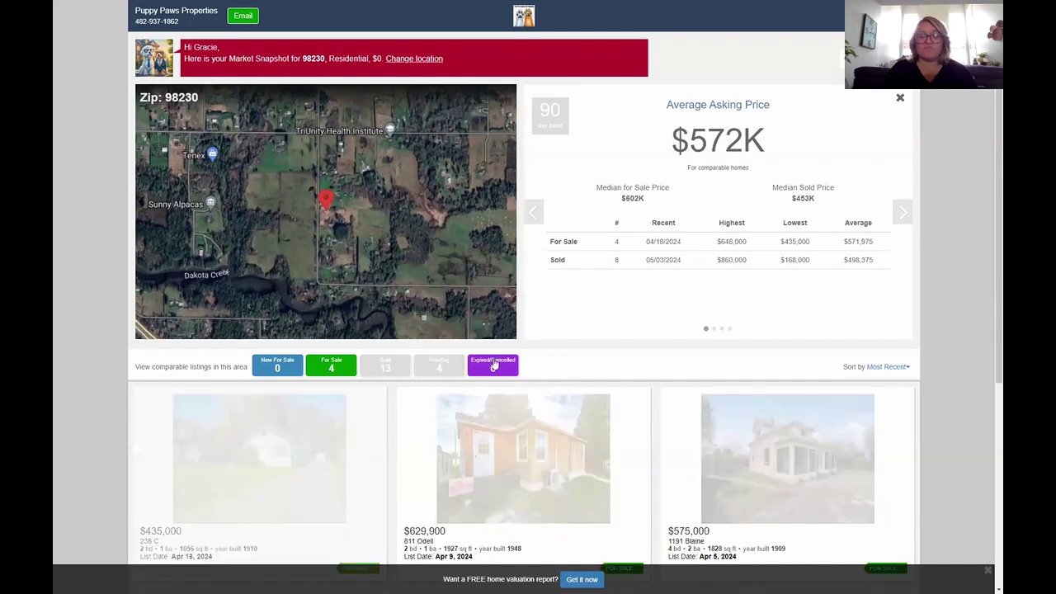
{"action": "left_click", "coordinate": [492, 365]}
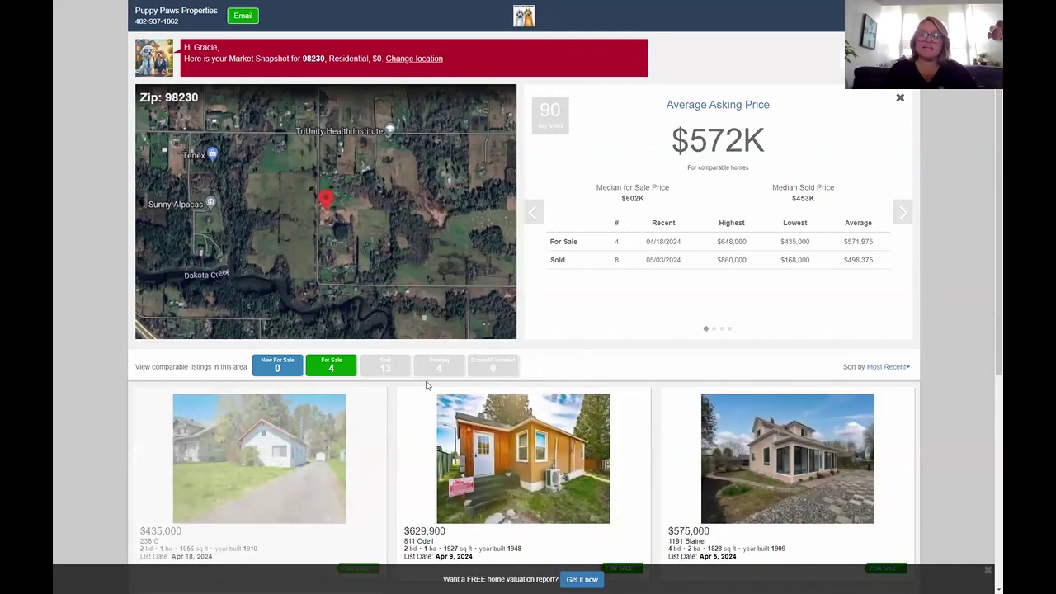
{"action": "scroll", "coordinate": [612, 365], "scroll_direction": "down", "scroll_amount": 1}
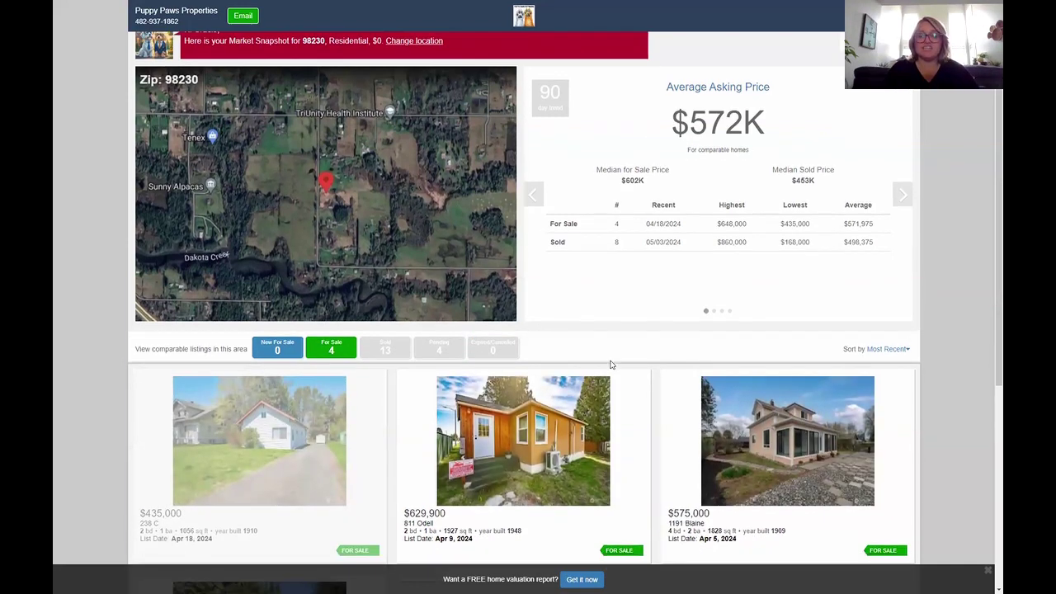
{"action": "scroll", "coordinate": [612, 365], "scroll_direction": "down", "scroll_amount": 5}
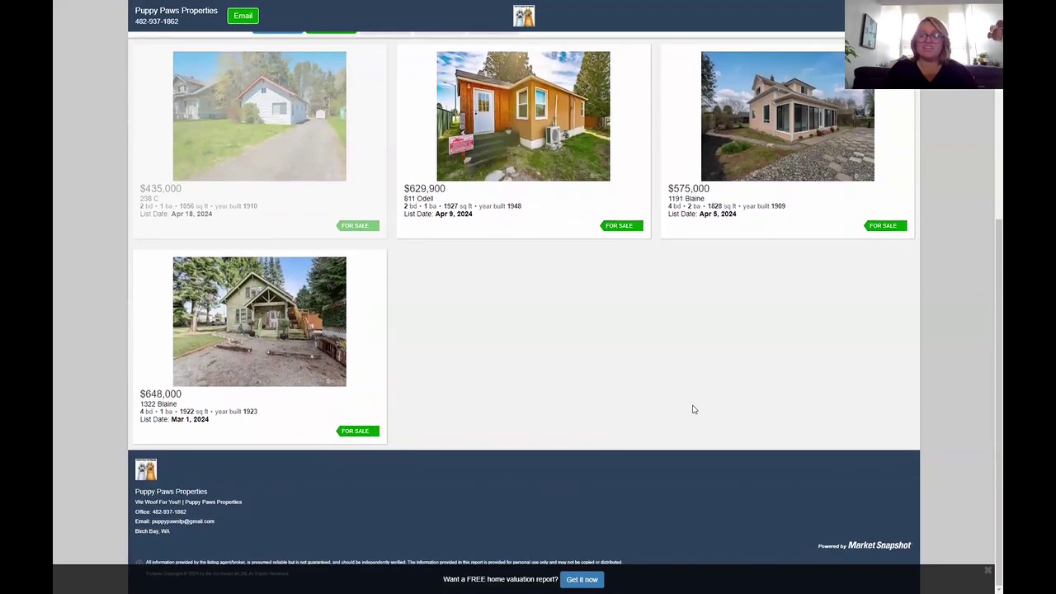
{"action": "scroll", "coordinate": [611, 380], "scroll_direction": "up", "scroll_amount": 1}
{"action": "left_click", "coordinate": [415, 157]}
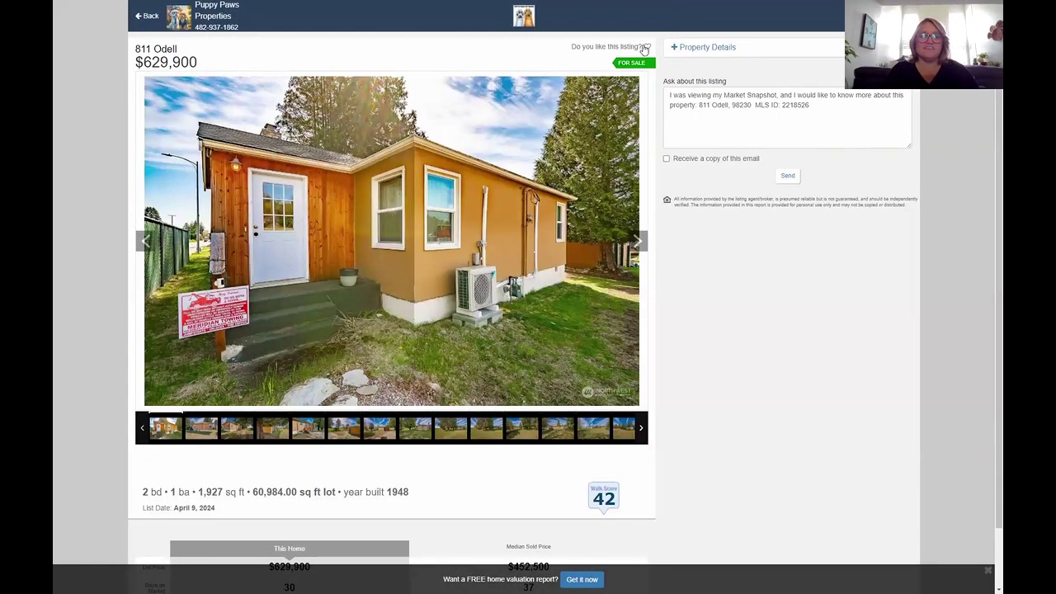
{"action": "left_click", "coordinate": [692, 49]}
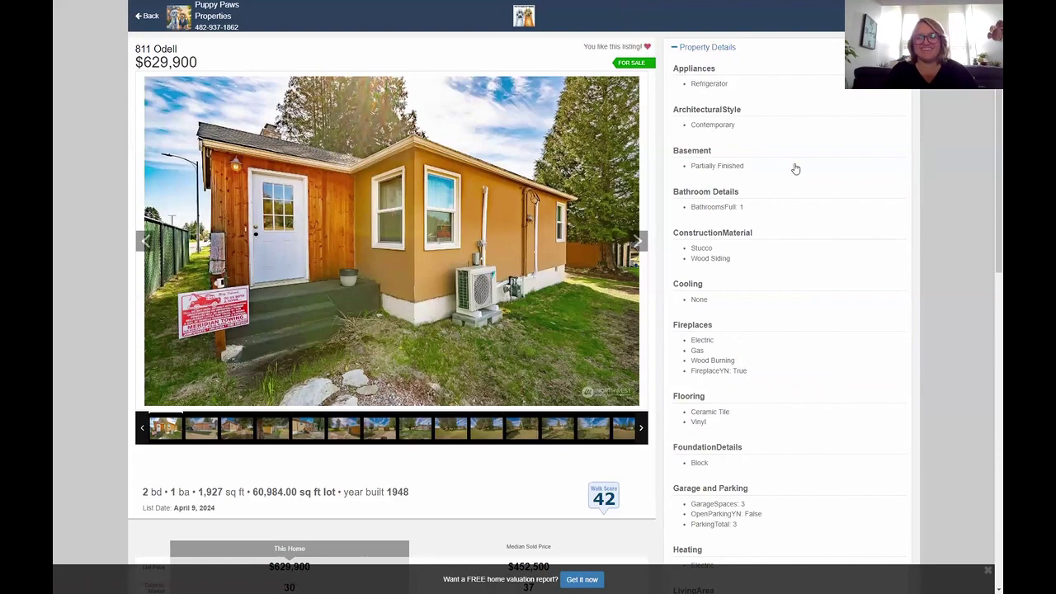
{"action": "scroll", "coordinate": [793, 170], "scroll_direction": "down", "scroll_amount": 3}
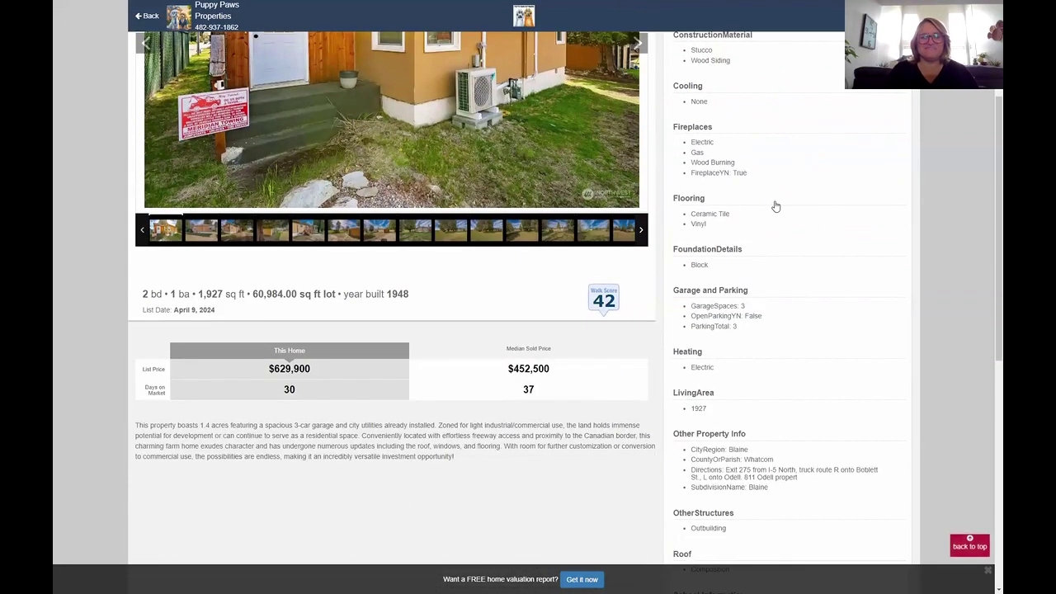
{"action": "scroll", "coordinate": [772, 206], "scroll_direction": "down", "scroll_amount": 3}
{"action": "scroll", "coordinate": [773, 207], "scroll_direction": "up", "scroll_amount": 5}
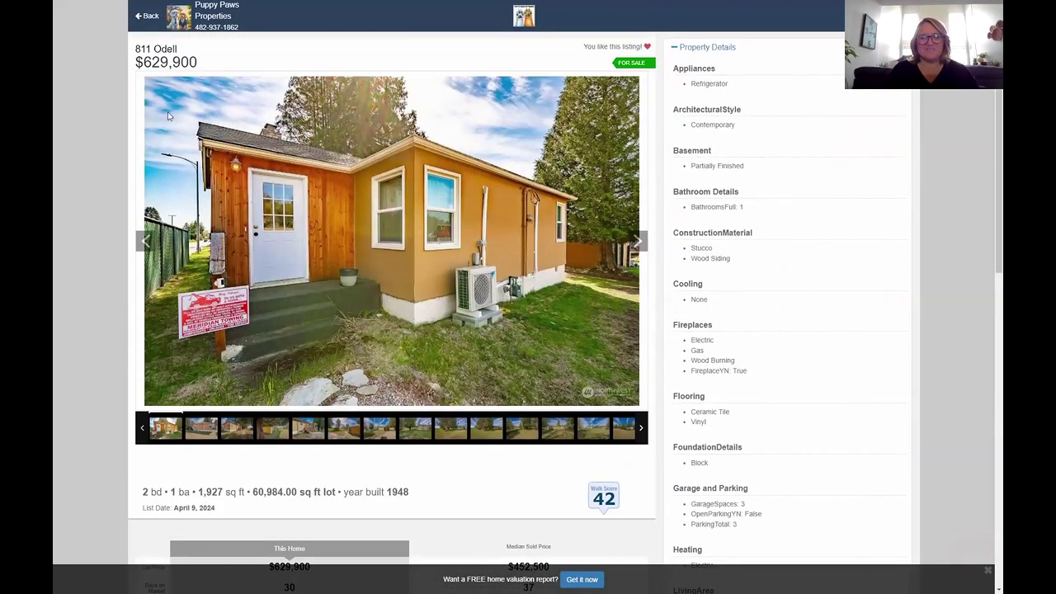
{"action": "left_click", "coordinate": [146, 18]}
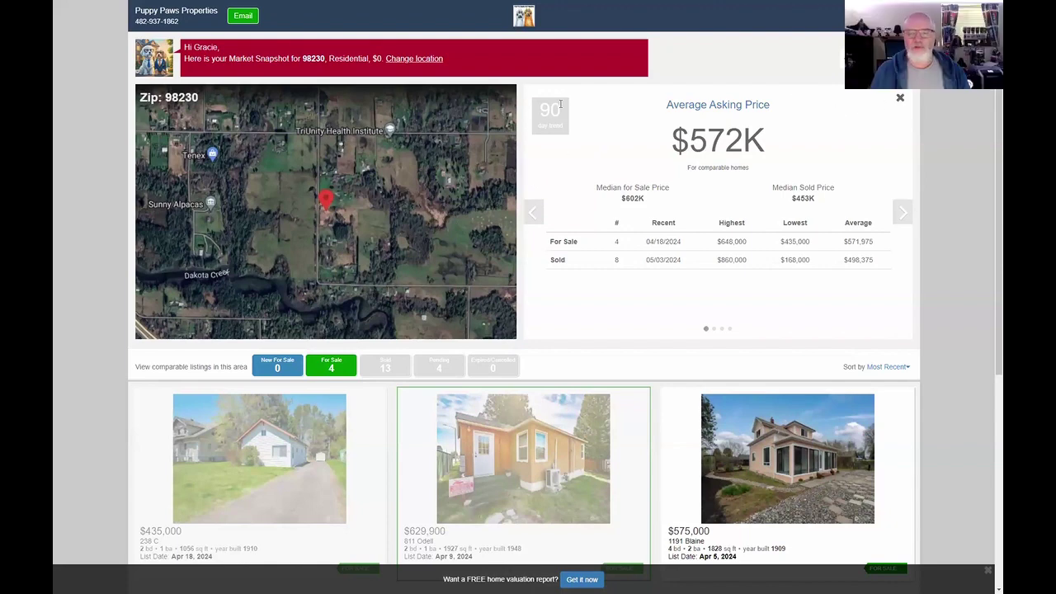
Expand and close the Average Asking Price details, then leave browser full-screen view.
{"action": "left_click", "coordinate": [898, 99]}
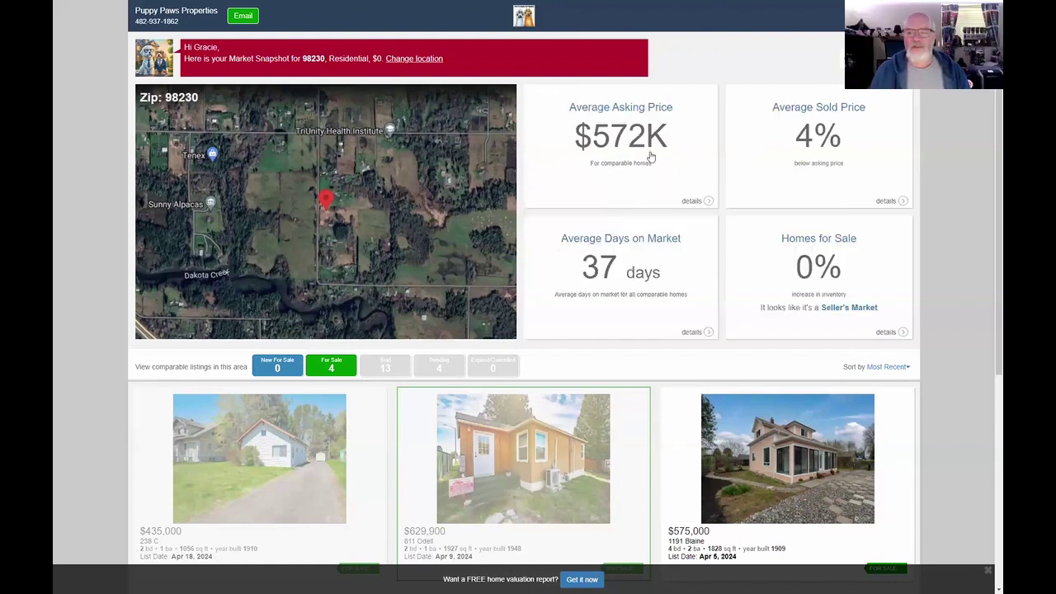
{"action": "left_click", "coordinate": [598, 150]}
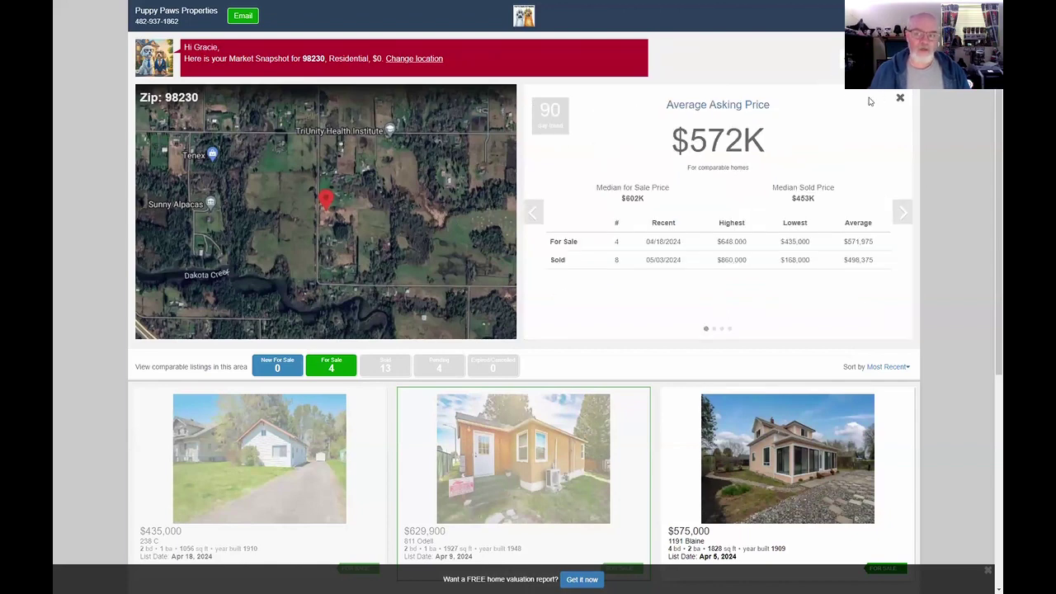
{"action": "left_click", "coordinate": [900, 98]}
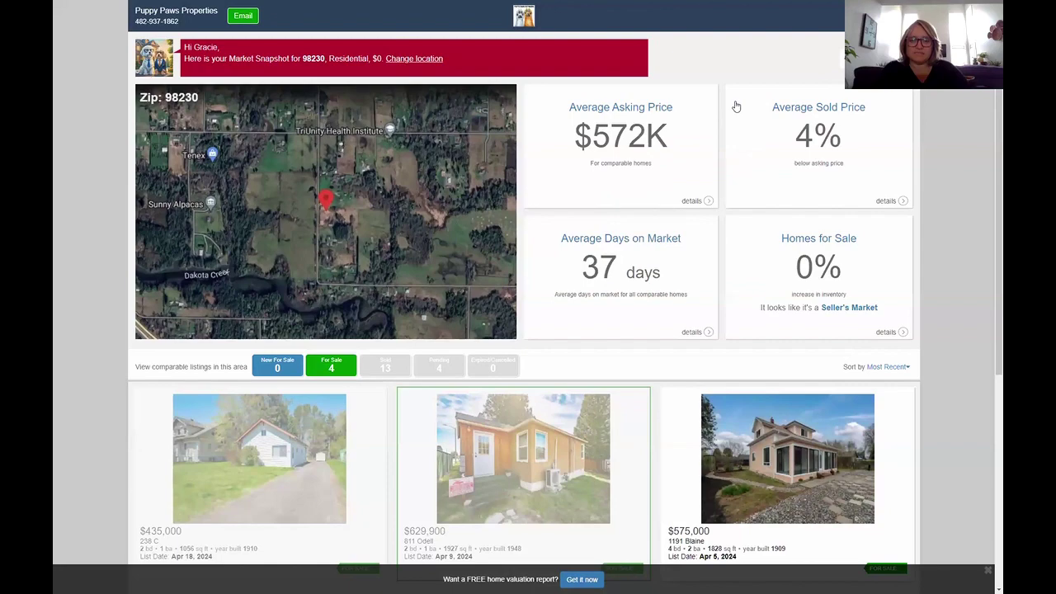
{"action": "key", "text": "F11"}
{"action": "left_click", "coordinate": [416, 12]}
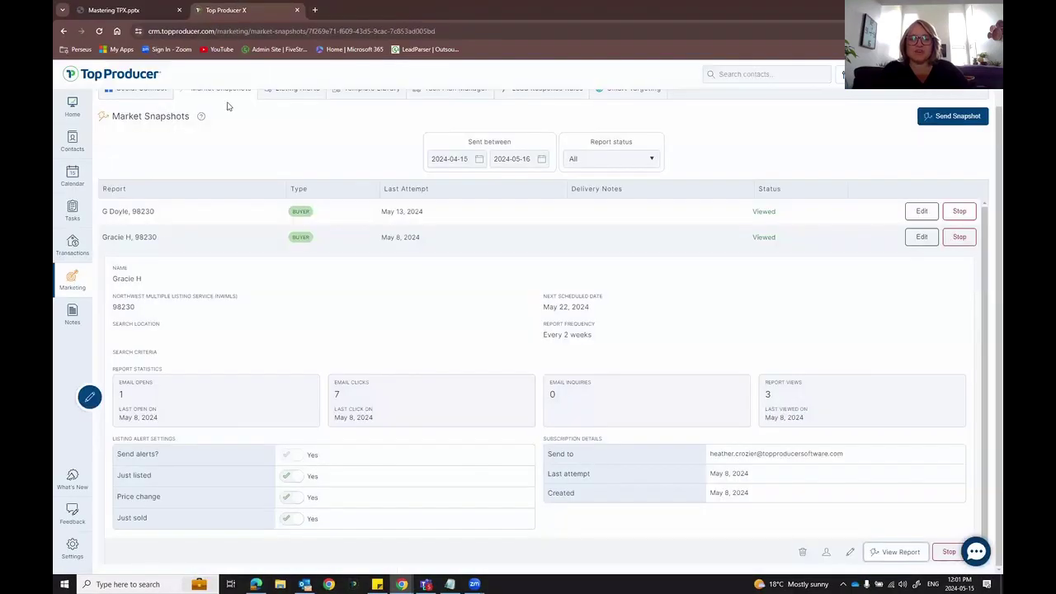
{"action": "key", "text": "F11"}
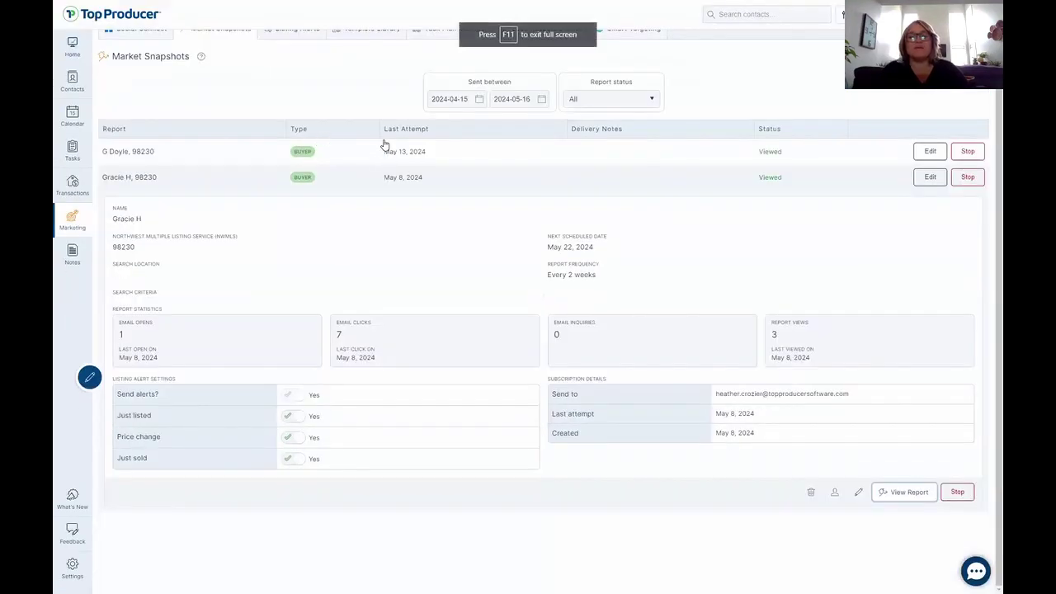
{"action": "key", "text": "alt+Tab"}
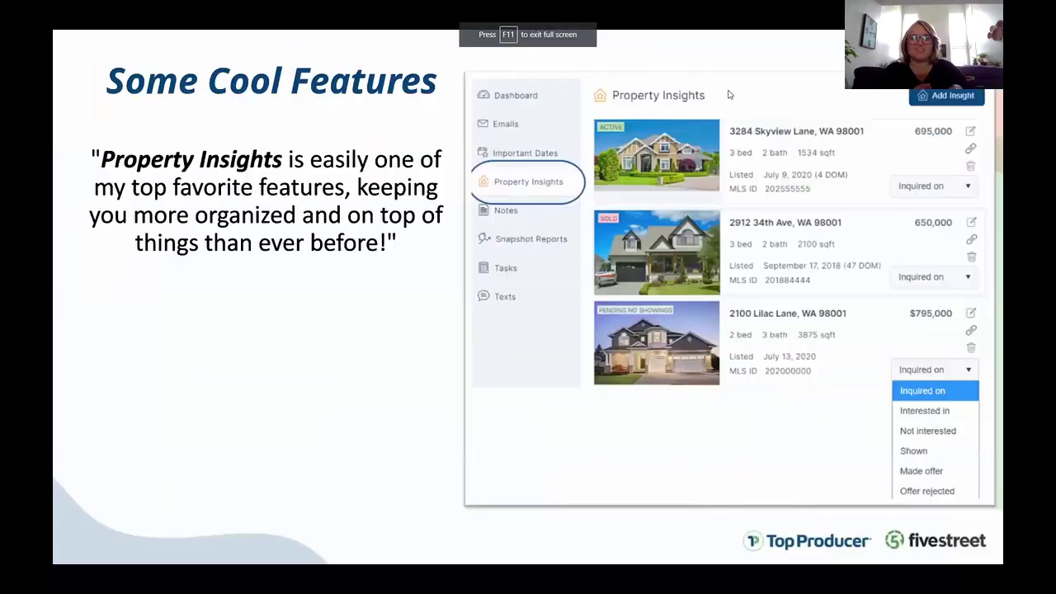
{"action": "left_click", "coordinate": [848, 95]}
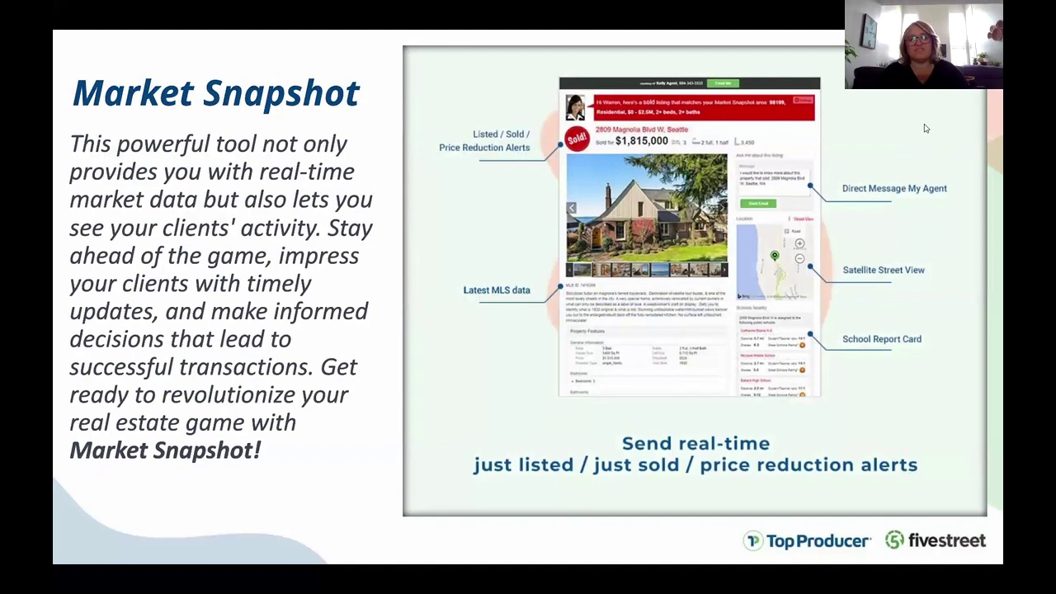
{"action": "left_click", "coordinate": [960, 168]}
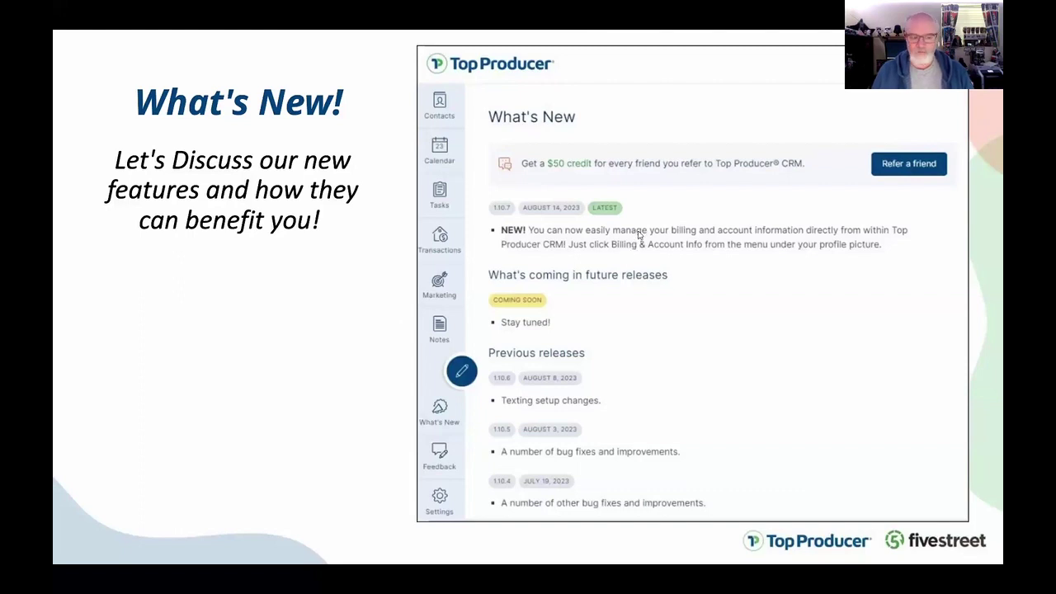
{"action": "key", "text": "alt+Tab"}
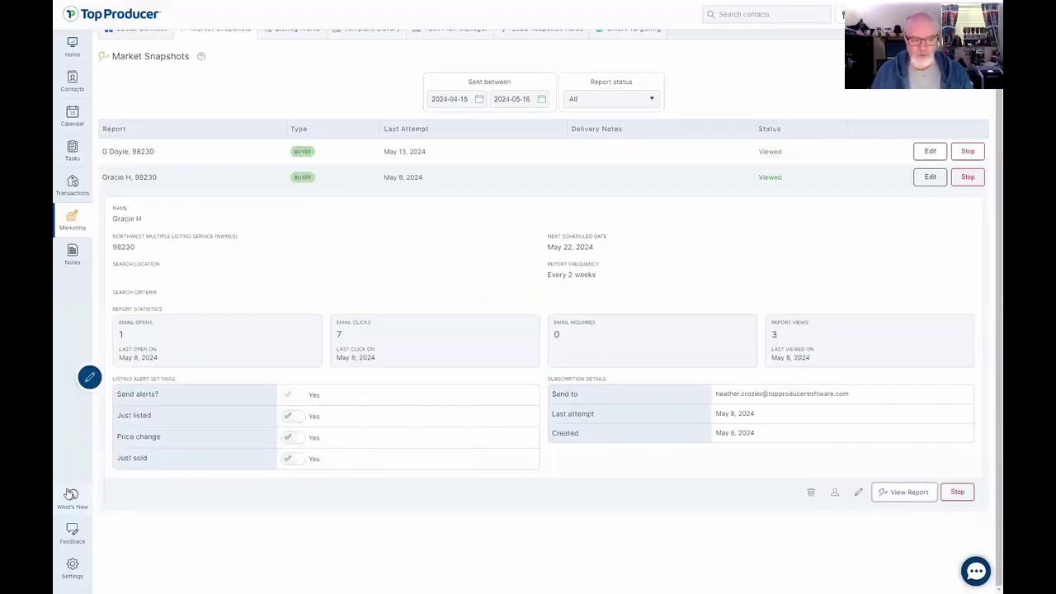
Show What's New and highlight the Texting for Canadians and Text Tasks headings.
{"action": "left_click", "coordinate": [72, 499]}
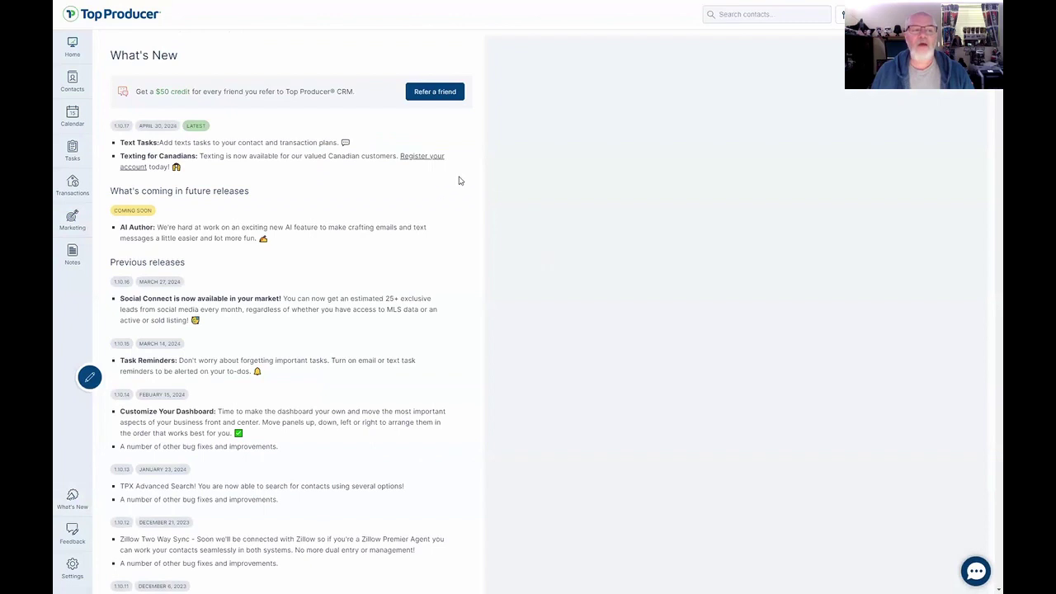
{"action": "left_click_drag", "start_coordinate": [119, 155], "coordinate": [199, 156]}
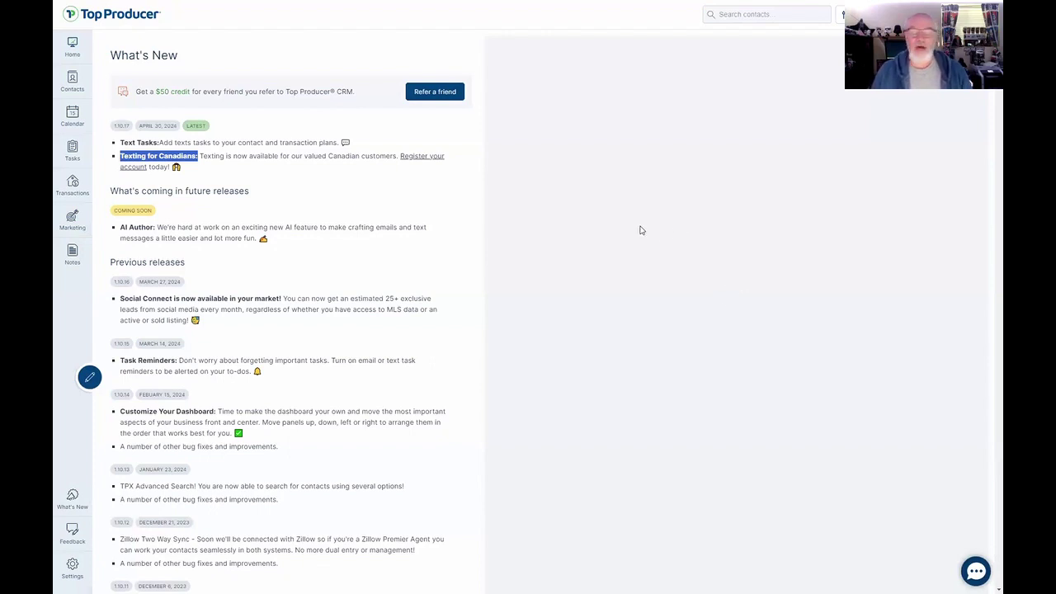
{"action": "left_click_drag", "start_coordinate": [119, 142], "coordinate": [160, 143]}
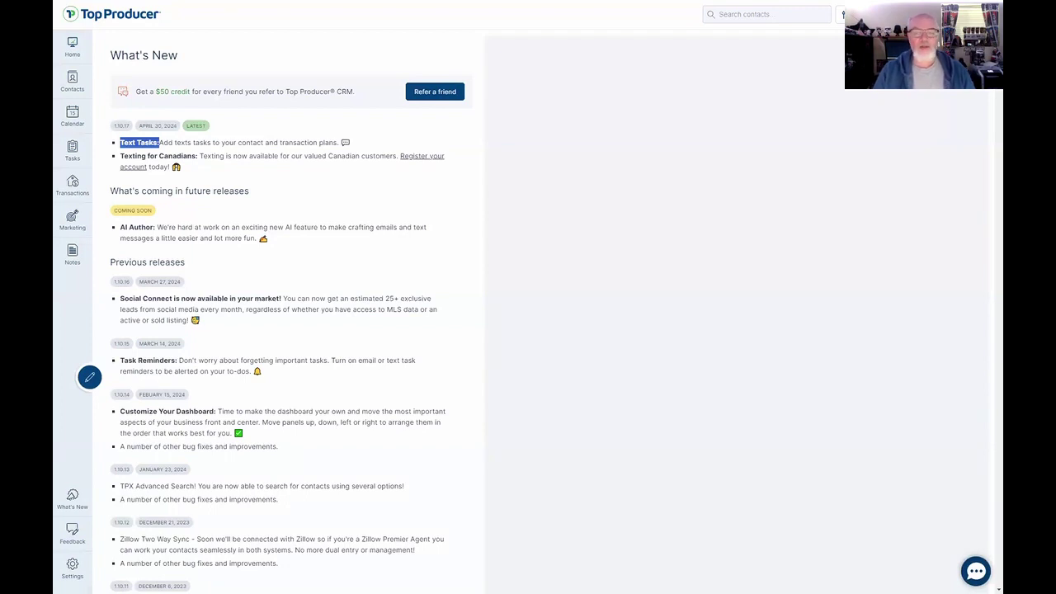
{"action": "left_click", "coordinate": [79, 540]}
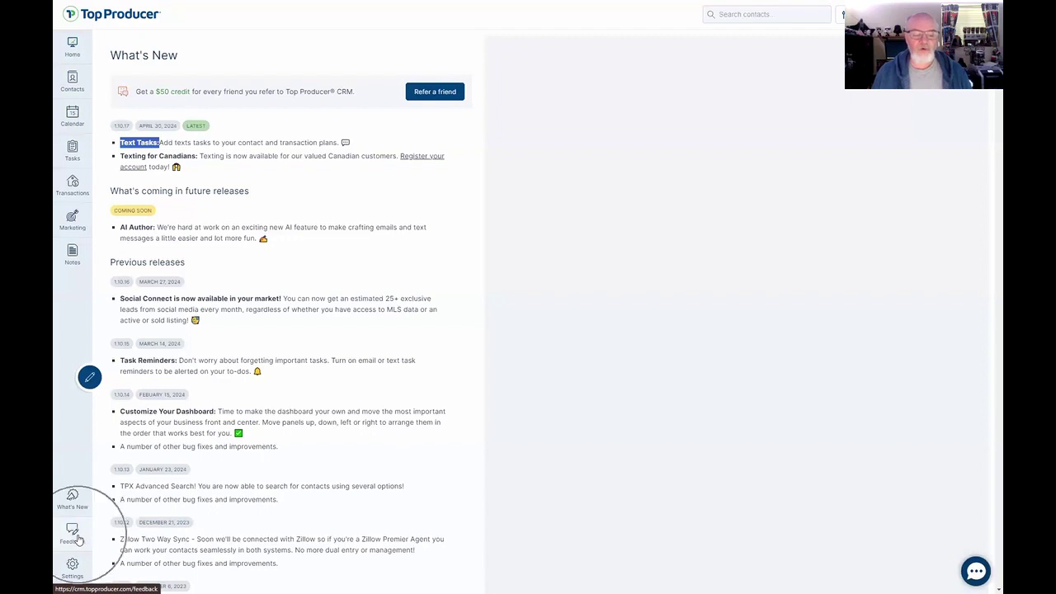
{"action": "left_click", "coordinate": [78, 541]}
Highlight the AI Author announcement, then advance the presentation to the Social Connect slide.
{"action": "left_click", "coordinate": [78, 540]}
{"action": "left_click", "coordinate": [78, 541]}
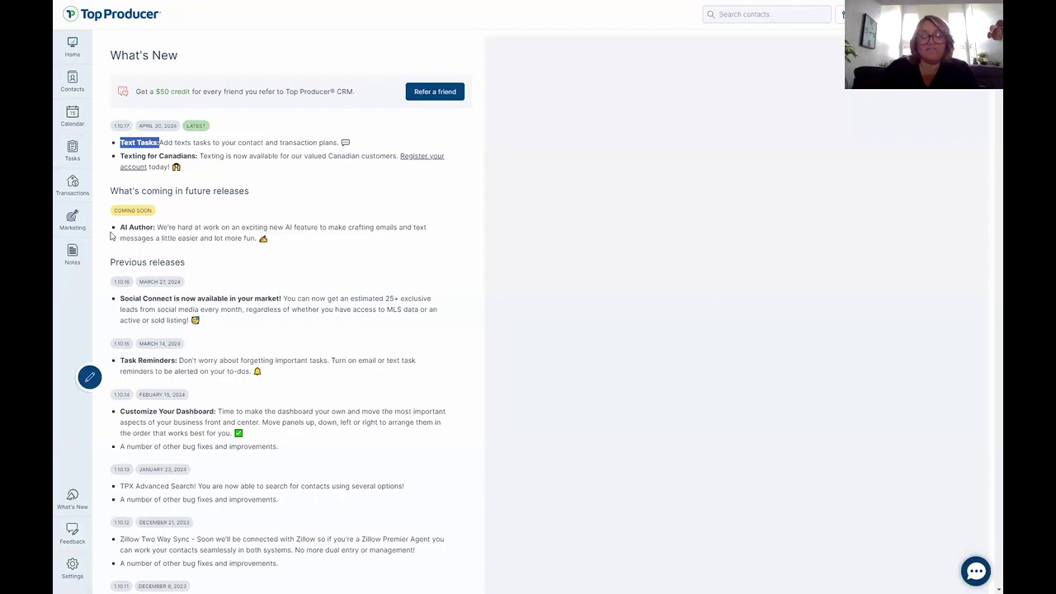
{"action": "left_click", "coordinate": [503, 199]}
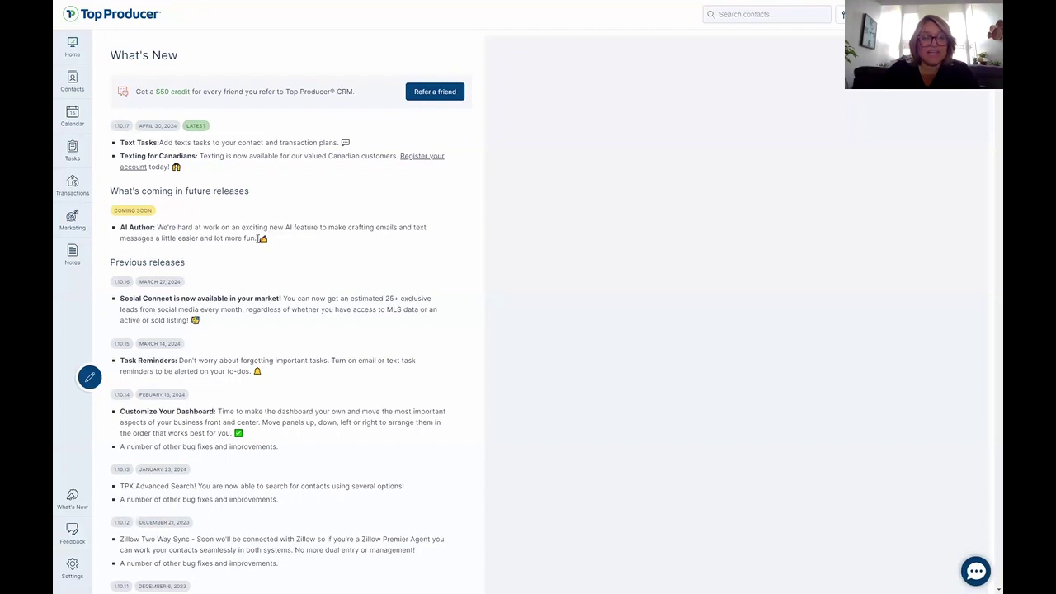
{"action": "left_click_drag", "start_coordinate": [258, 238], "coordinate": [122, 229]}
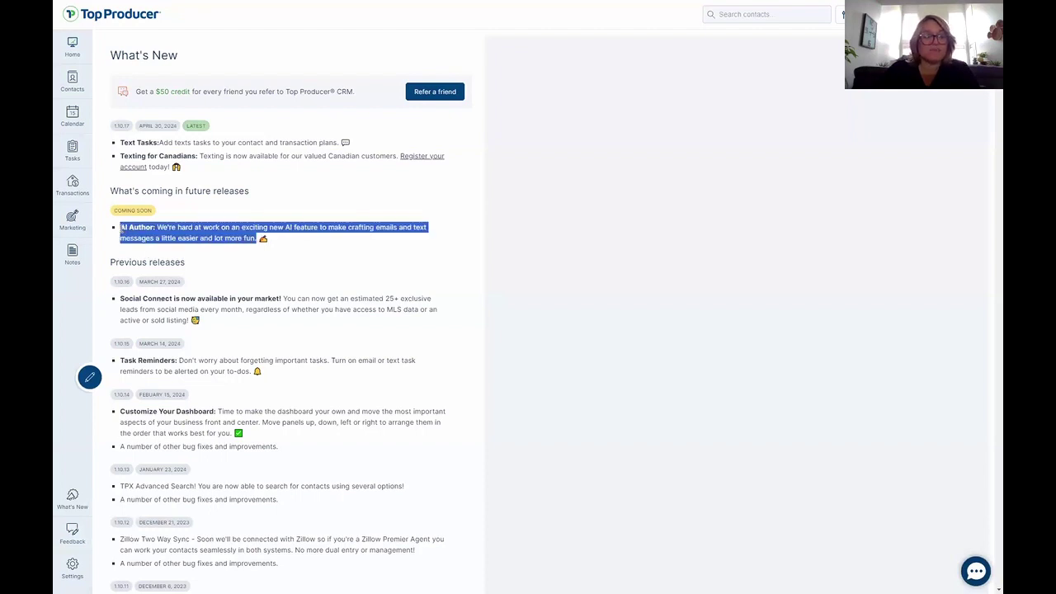
{"action": "left_click", "coordinate": [538, 259]}
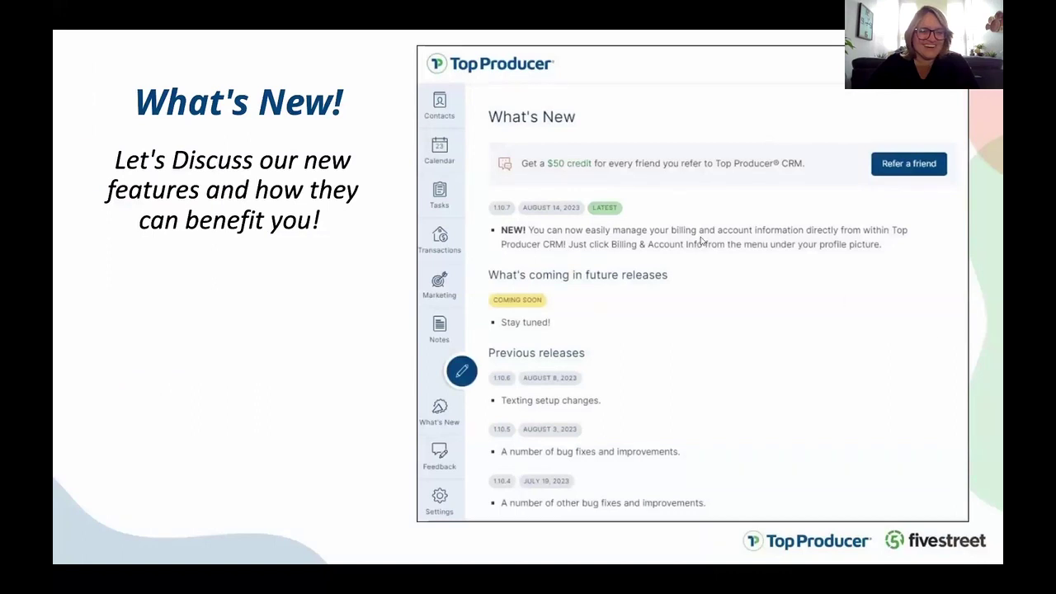
{"action": "left_click", "coordinate": [701, 241]}
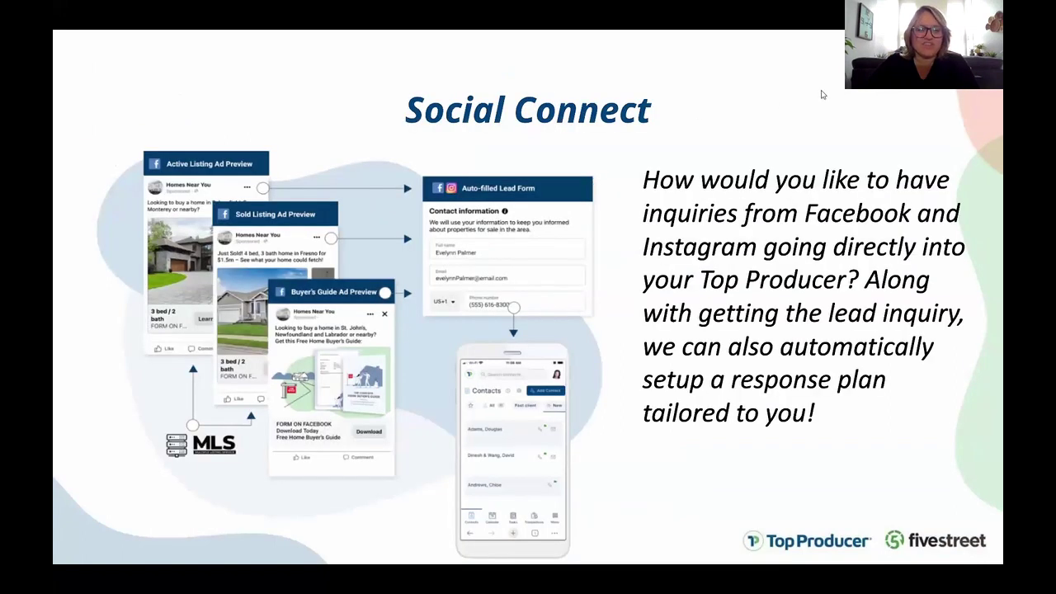